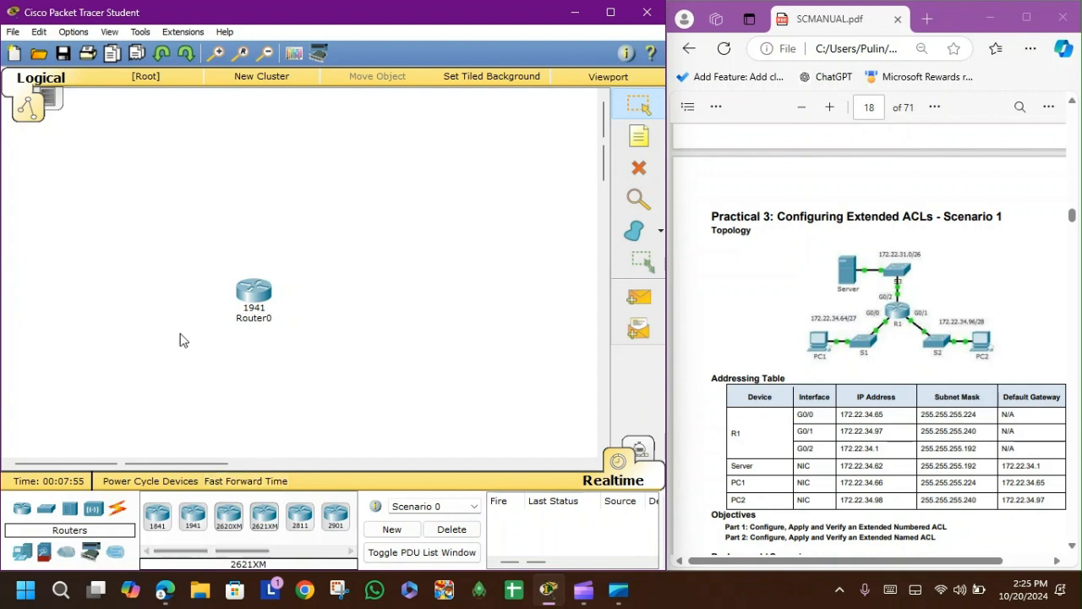
Step: Remove the 1941 router from the workspace and browse the available router models
{"action": "left_click_drag", "start_coordinate": [246, 292], "coordinate": [271, 533]}
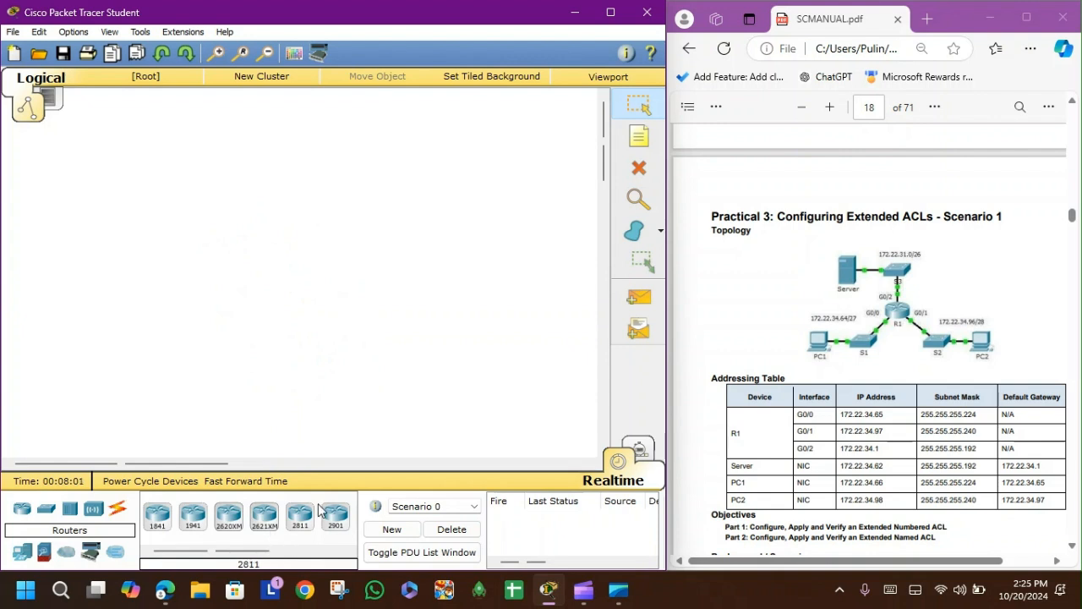
{"action": "scroll", "coordinate": [295, 549], "scroll_direction": "down", "scroll_amount": 2}
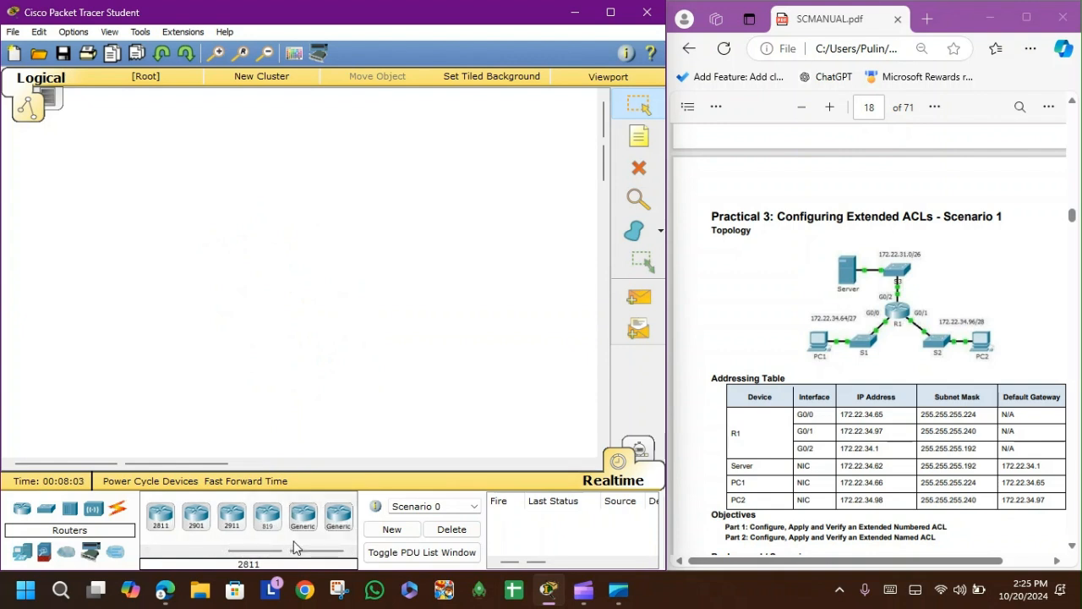
{"action": "scroll", "coordinate": [286, 552], "scroll_direction": "up", "scroll_amount": 2}
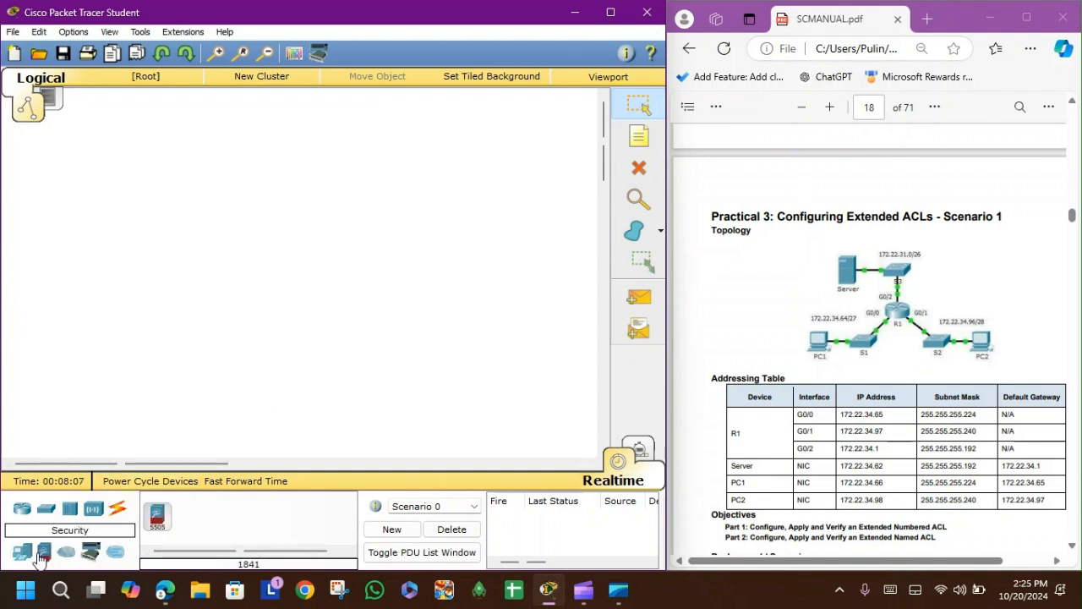
Step: Place three 2960 switches on the workspace: one near the top and two lower on the left and right
{"action": "left_click", "coordinate": [41, 512]}
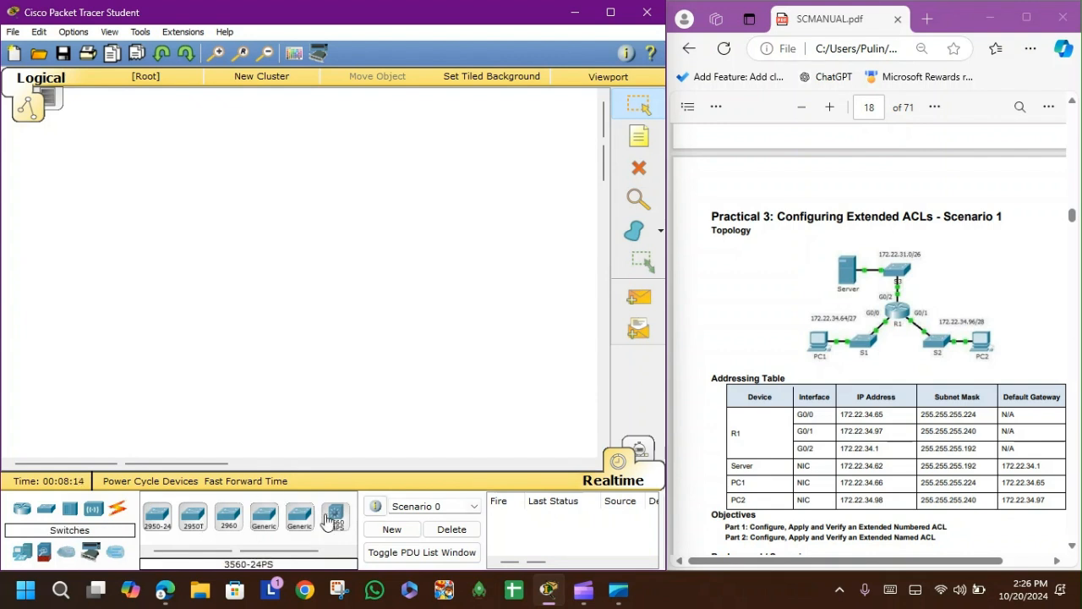
{"action": "left_click_drag", "start_coordinate": [229, 518], "coordinate": [296, 188]}
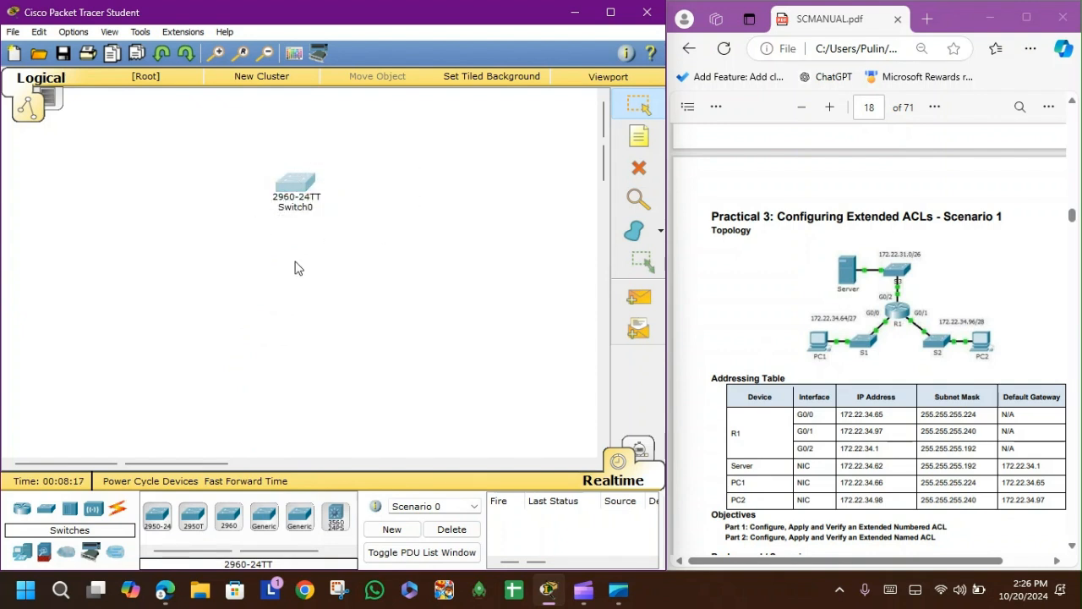
{"action": "left_click_drag", "start_coordinate": [228, 517], "coordinate": [184, 300]}
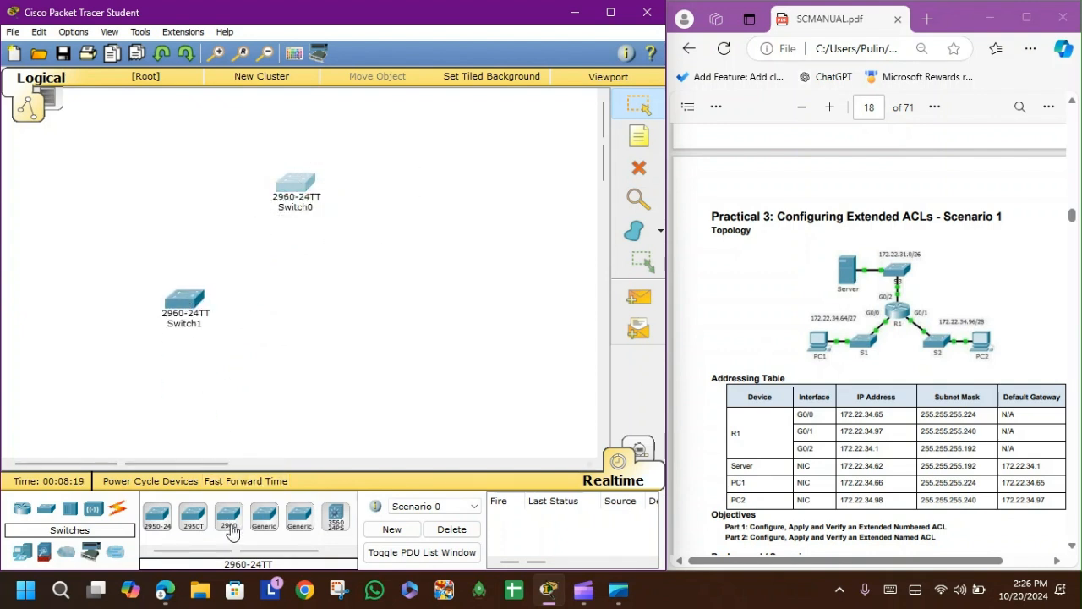
{"action": "left_click_drag", "start_coordinate": [232, 531], "coordinate": [386, 310]}
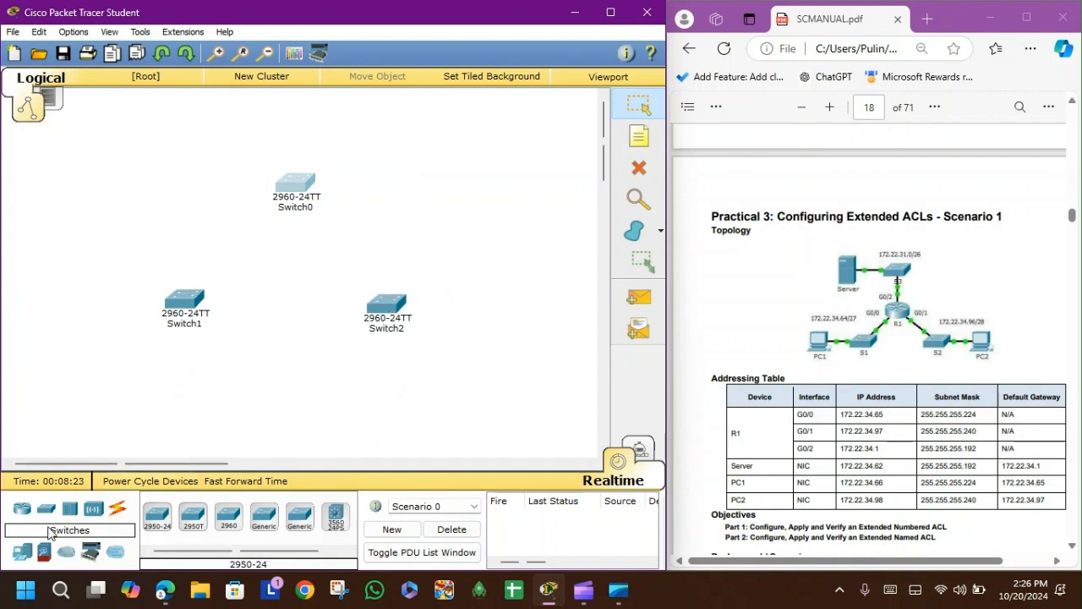
Step: Add two generic PCs at the far left and right and a server near the top-left switch
{"action": "left_click", "coordinate": [22, 551]}
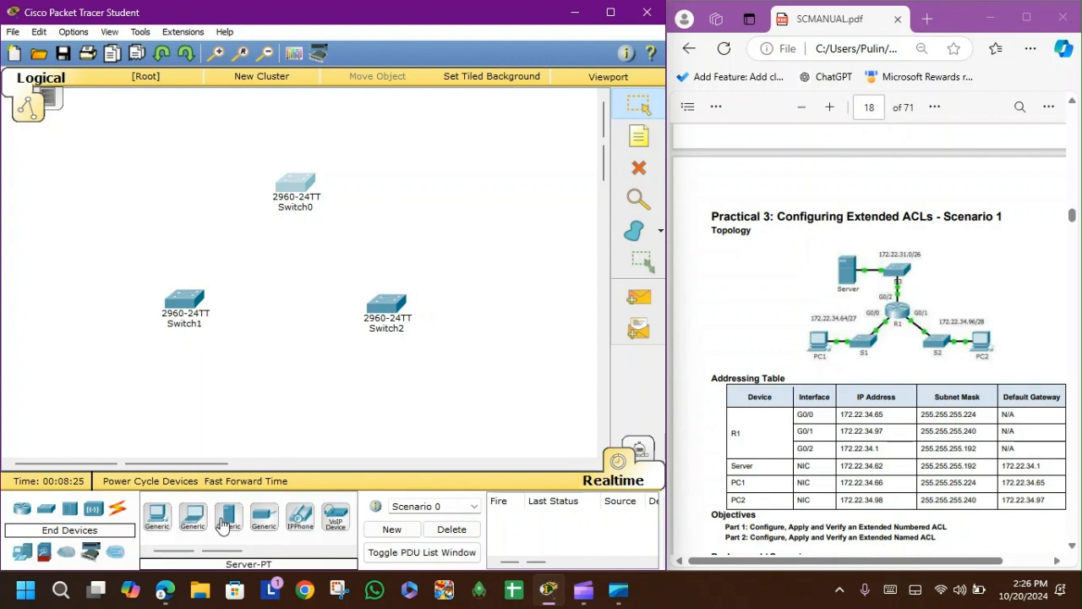
{"action": "left_click_drag", "start_coordinate": [158, 519], "coordinate": [497, 321]}
{"action": "left_click_drag", "start_coordinate": [160, 526], "coordinate": [102, 317]}
{"action": "left_click_drag", "start_coordinate": [228, 517], "coordinate": [254, 220]}
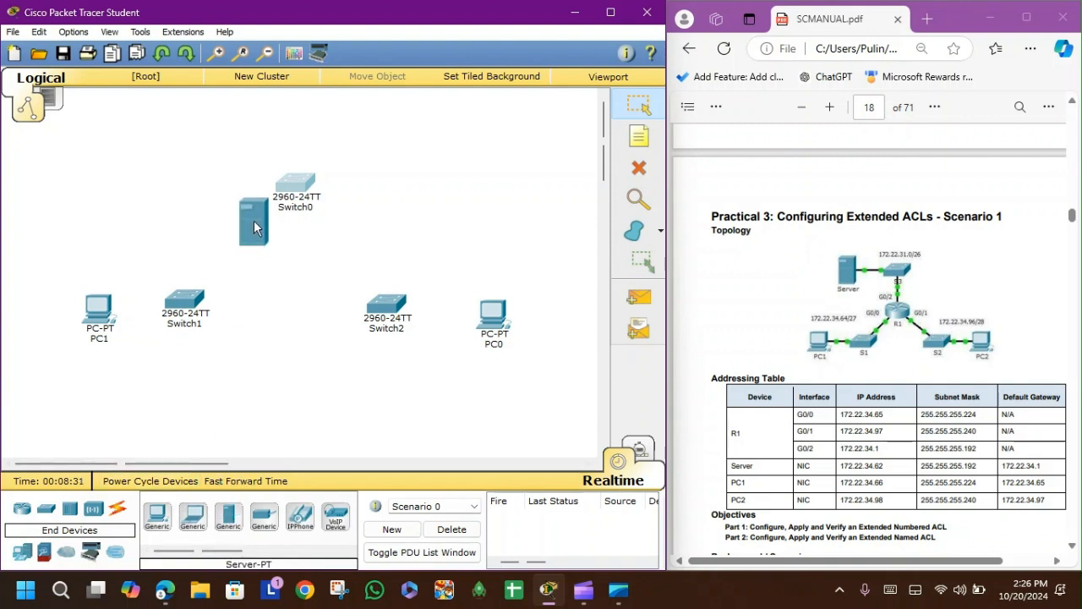
{"action": "left_click_drag", "start_coordinate": [248, 152], "coordinate": [215, 179]}
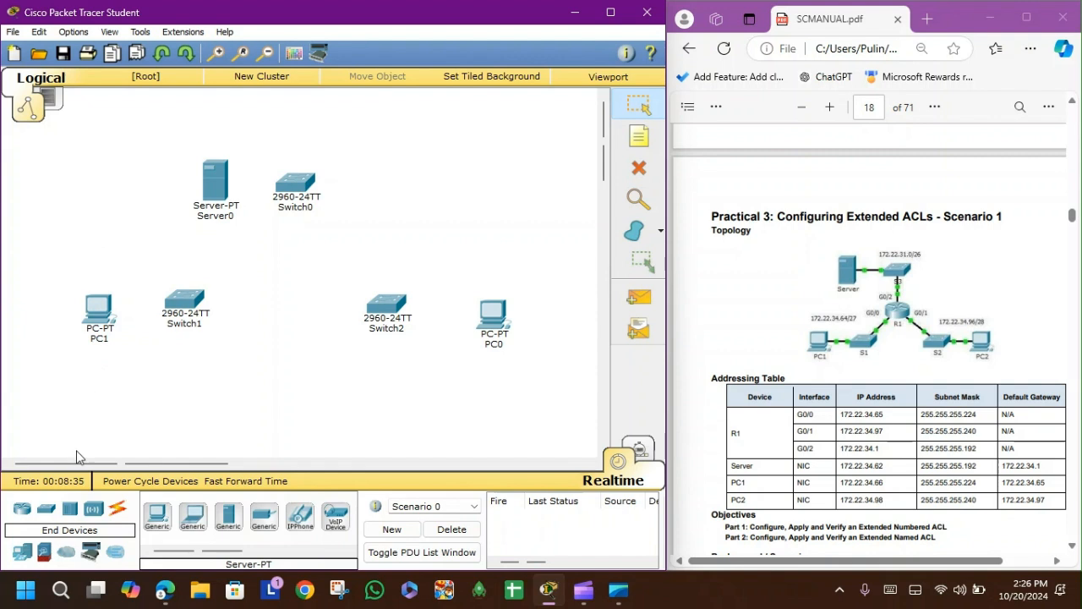
Step: Place a 2911 router in the centre of the workspace between the switches
{"action": "left_click", "coordinate": [47, 509]}
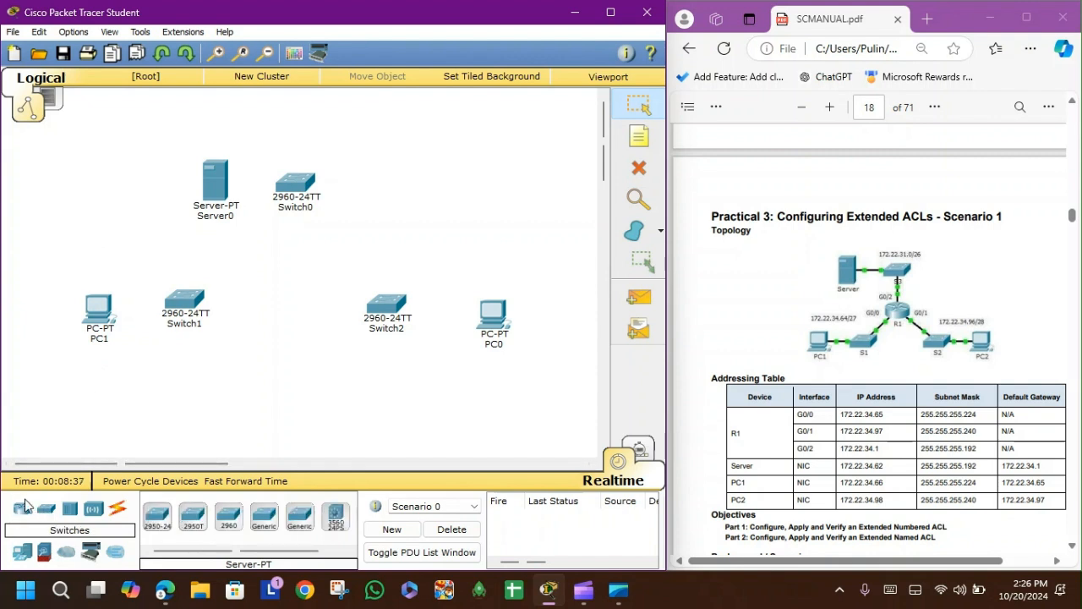
{"action": "left_click", "coordinate": [22, 509]}
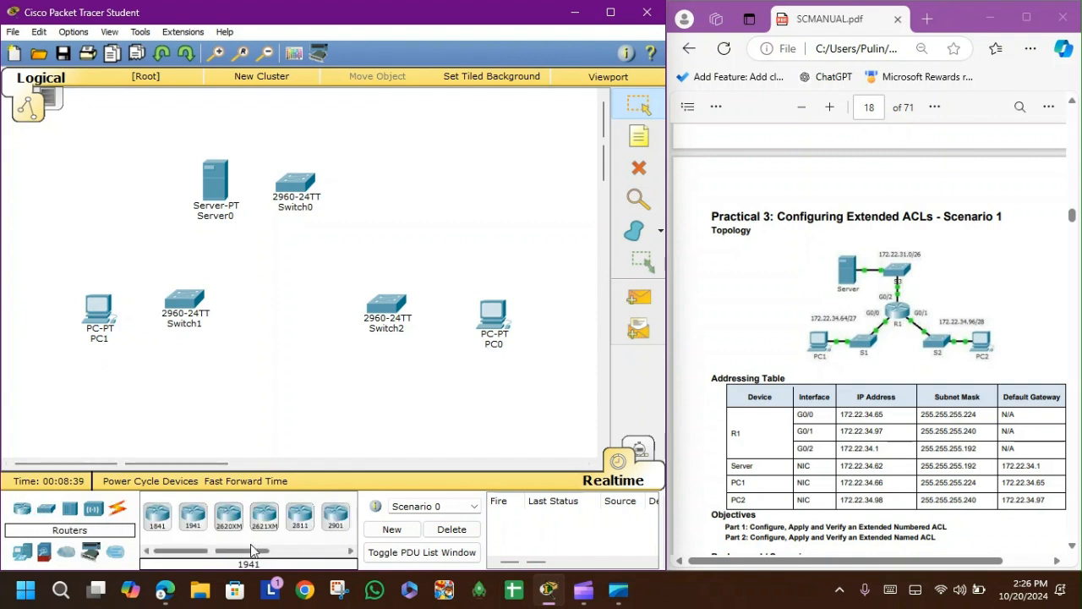
{"action": "scroll", "coordinate": [250, 544], "scroll_direction": "down", "scroll_amount": 3}
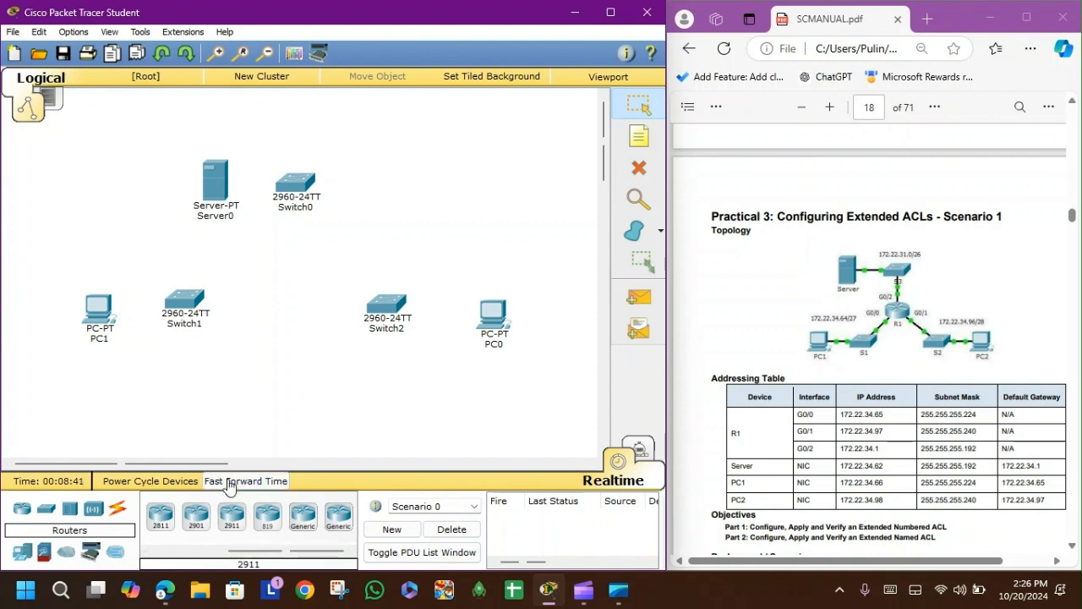
{"action": "left_click_drag", "start_coordinate": [234, 519], "coordinate": [291, 264]}
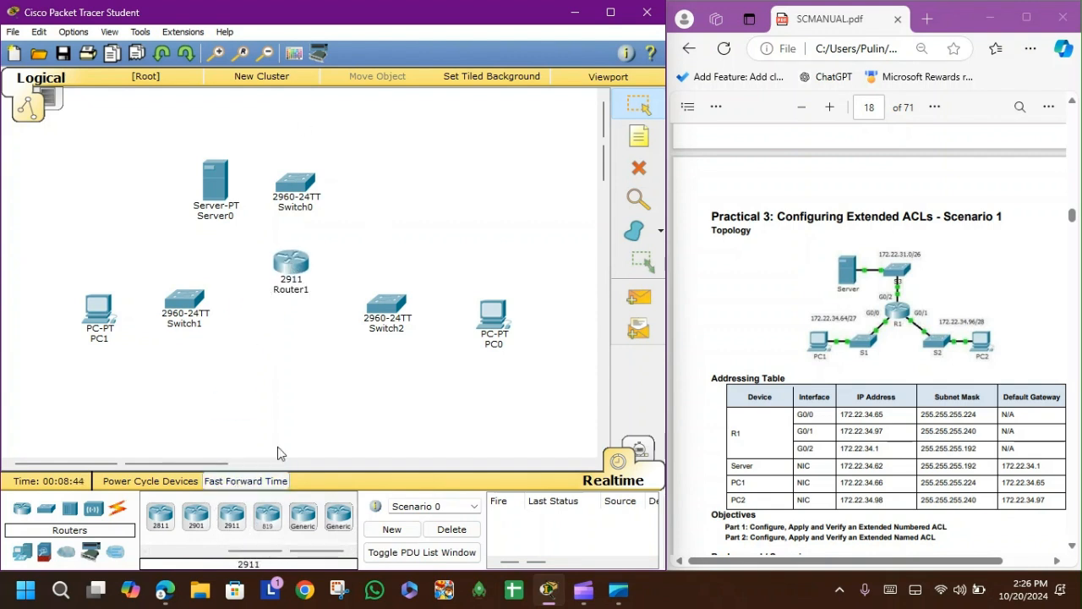
{"action": "left_click", "coordinate": [291, 269]}
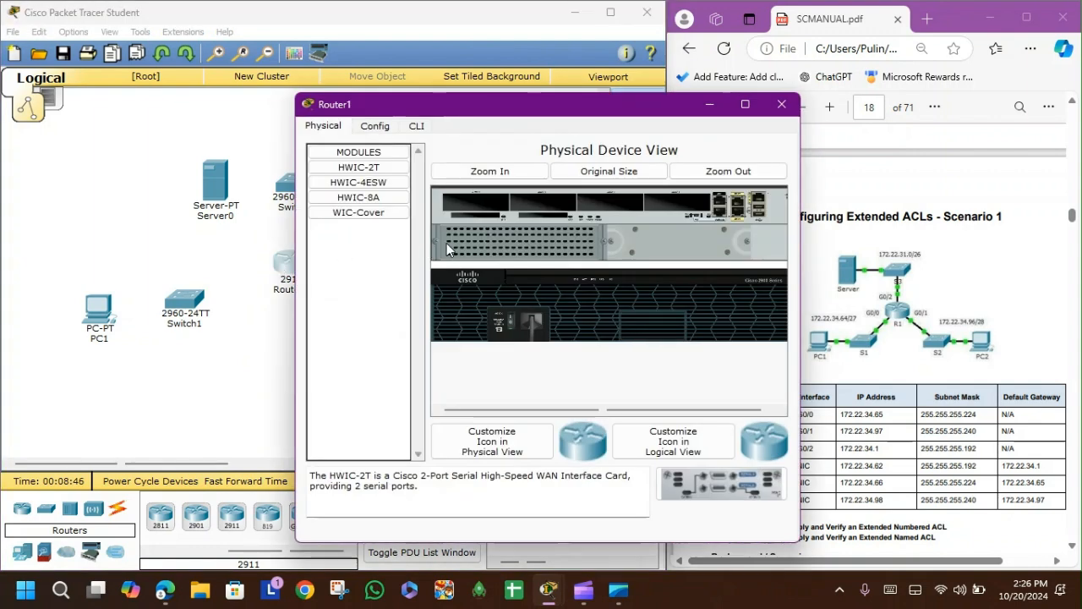
{"action": "left_click", "coordinate": [782, 103]}
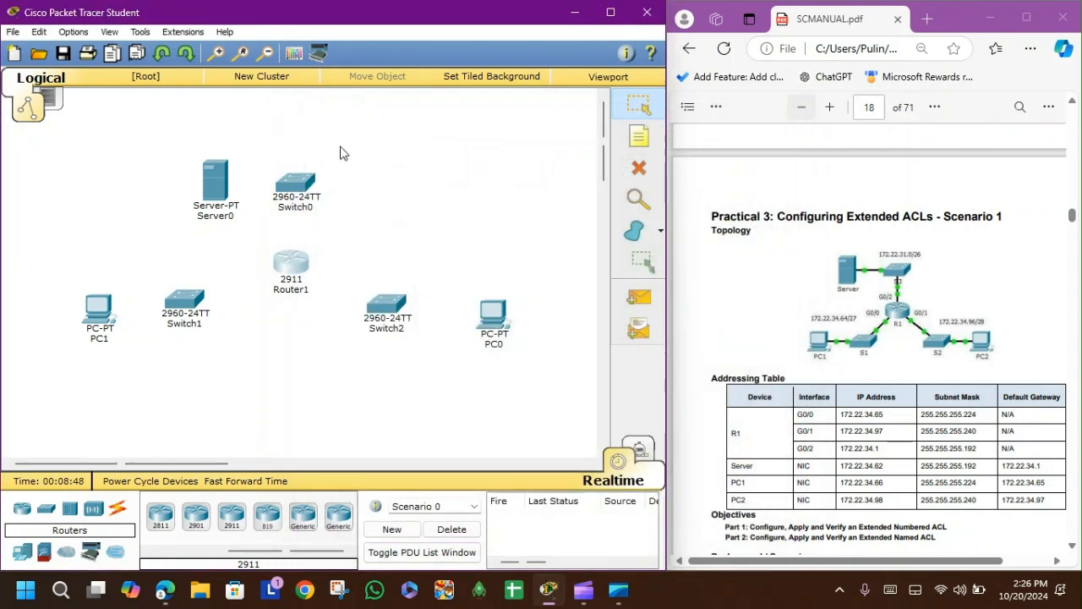
Step: Nudge PC1 slightly upward and rename the right-hand PC as PC2
{"action": "left_click_drag", "start_coordinate": [97, 304], "coordinate": [98, 290]}
{"action": "left_click", "coordinate": [105, 328]}
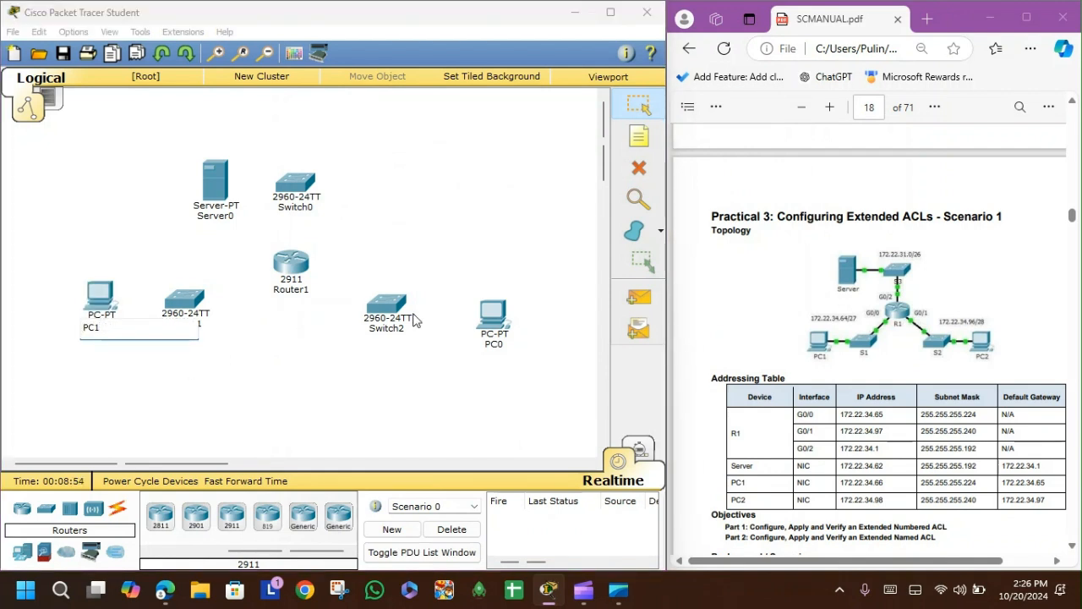
{"action": "left_click", "coordinate": [507, 346]}
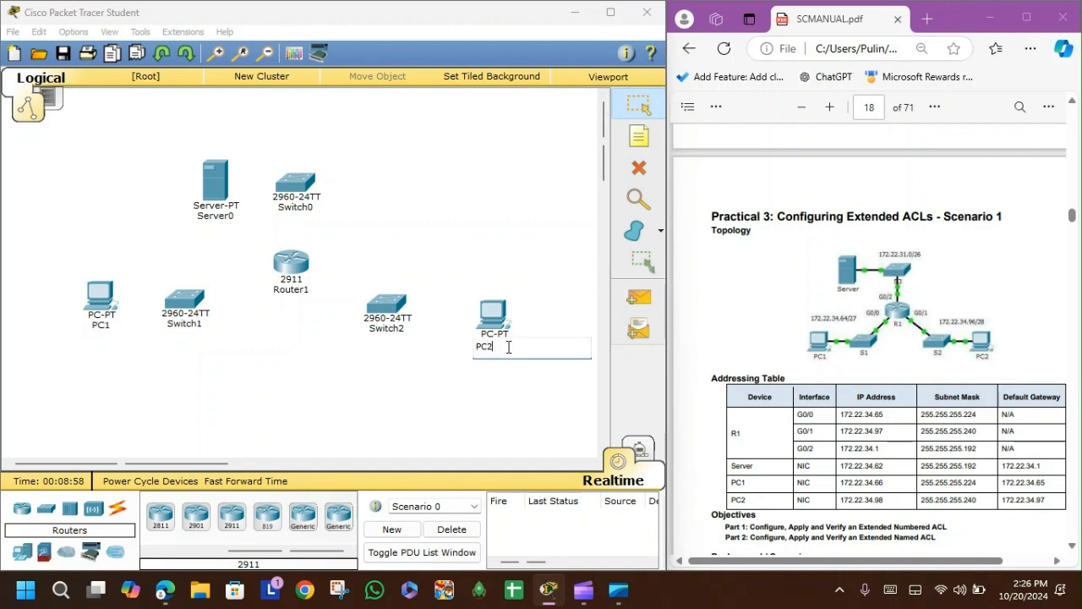
{"action": "key", "text": "Return"}
Step: Rename the server as Server and the top switch as S3
{"action": "left_click", "coordinate": [216, 218]}
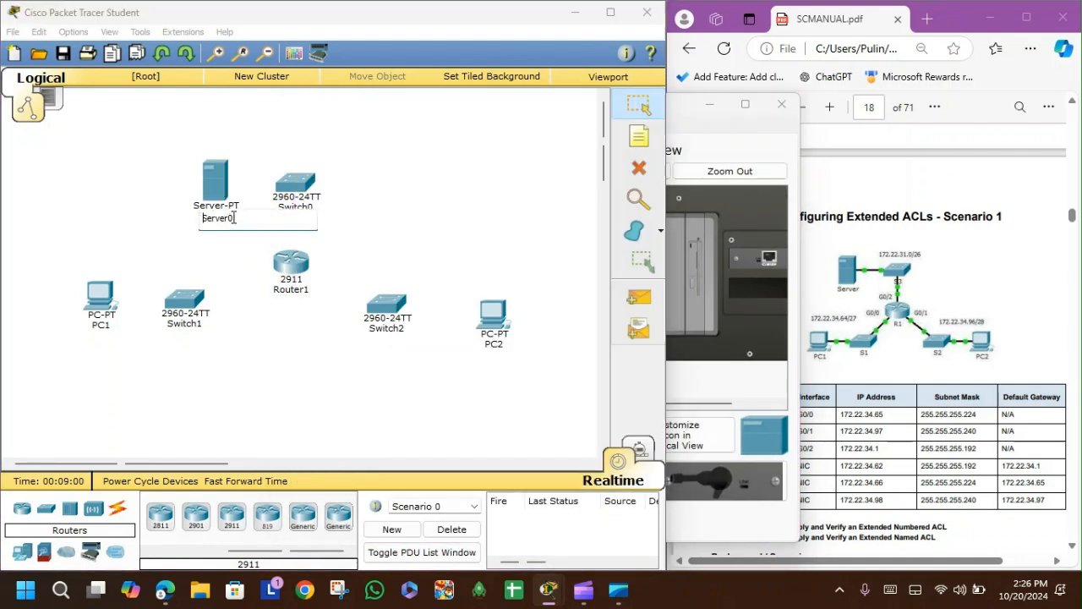
{"action": "left_click", "coordinate": [296, 207]}
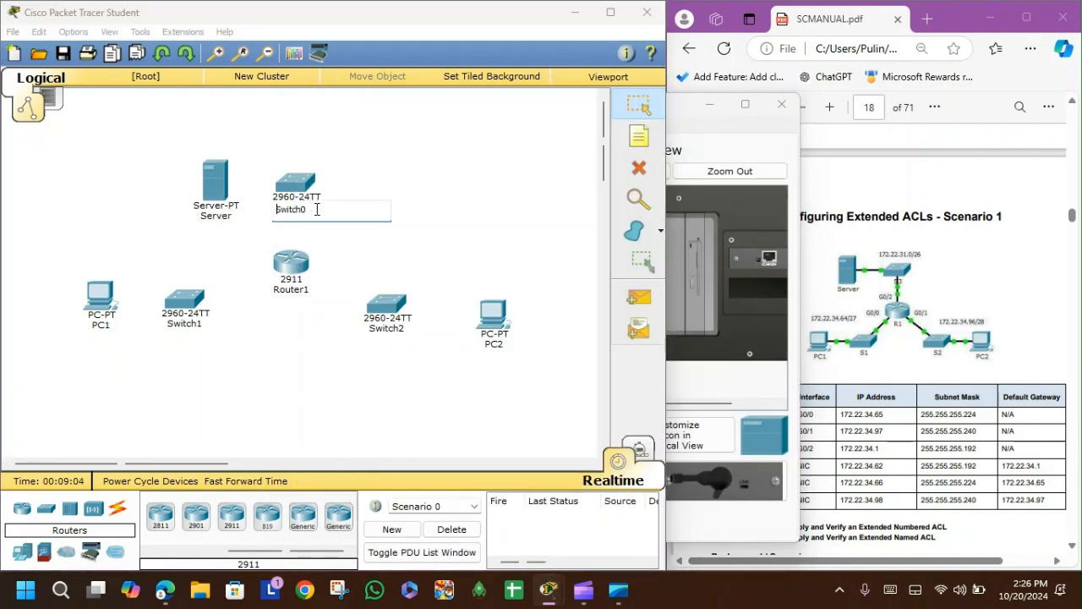
{"action": "key", "text": "ctrl+a"}
{"action": "key", "text": "BackSpace"}
{"action": "left_click", "coordinate": [415, 238]}
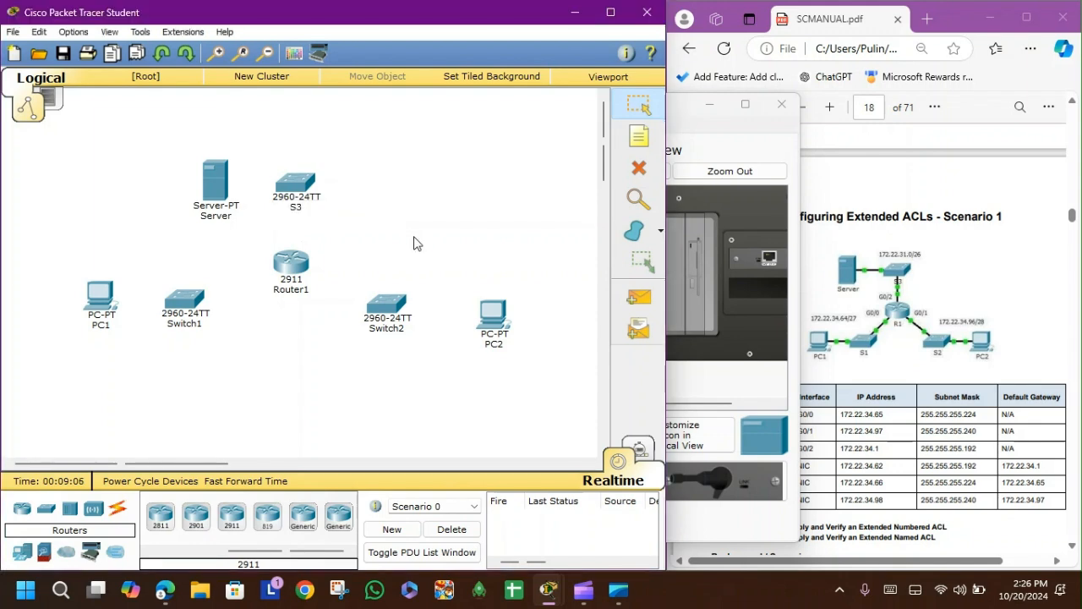
Step: Rename the 2911 router as R1
{"action": "left_click", "coordinate": [301, 302]}
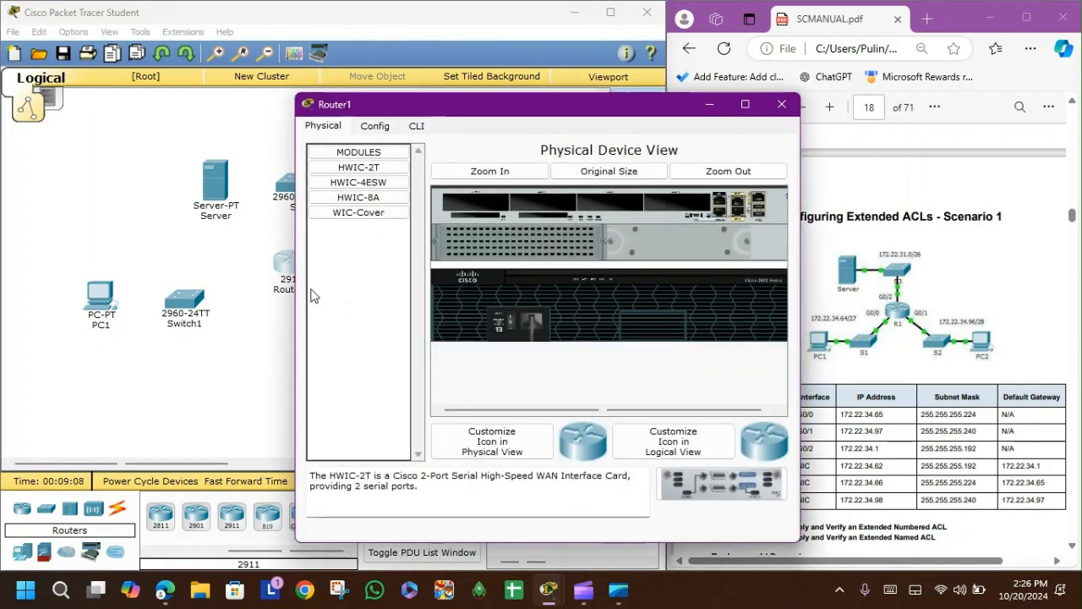
{"action": "left_click", "coordinate": [779, 103]}
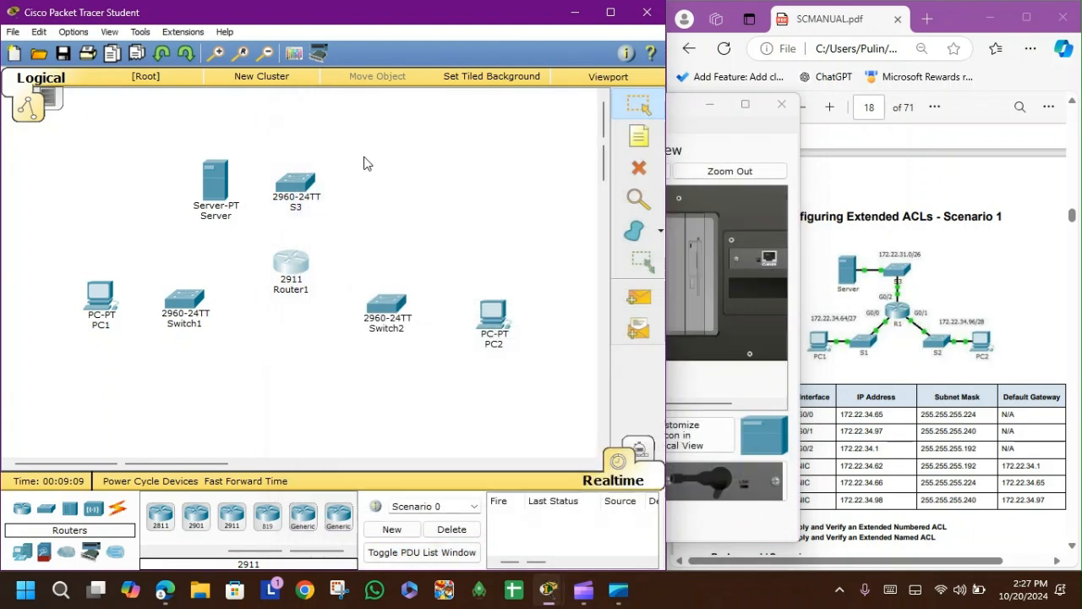
{"action": "left_click", "coordinate": [300, 292]}
{"action": "key", "text": "ctrl+a"}
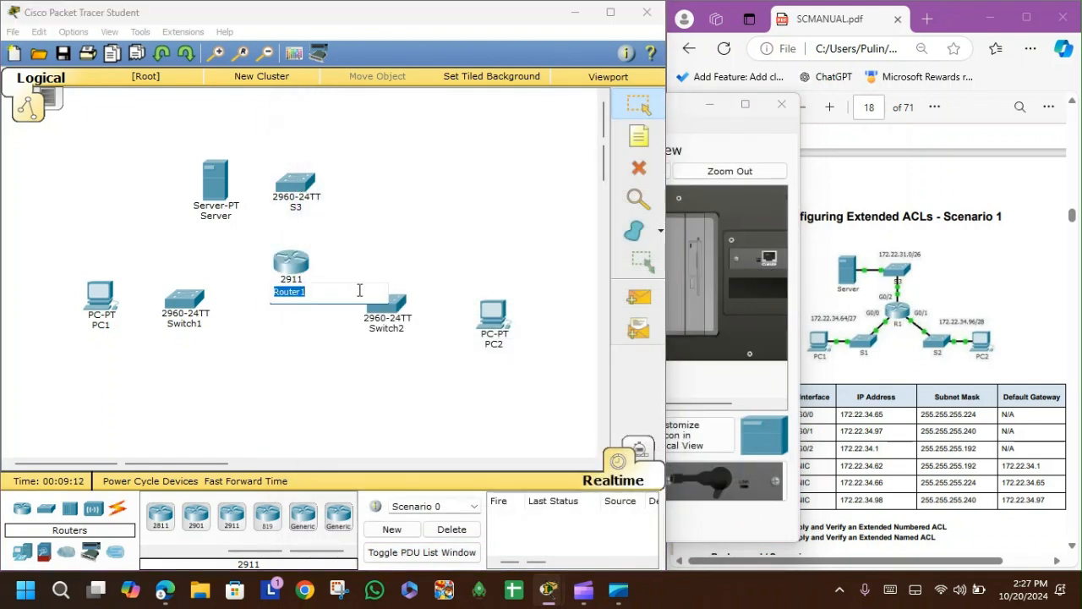
{"action": "type", "text": "R1"}
Step: Rename the lower-left switch as S1 and the lower-right switch as S2, and close the open Server window
{"action": "left_click", "coordinate": [182, 328]}
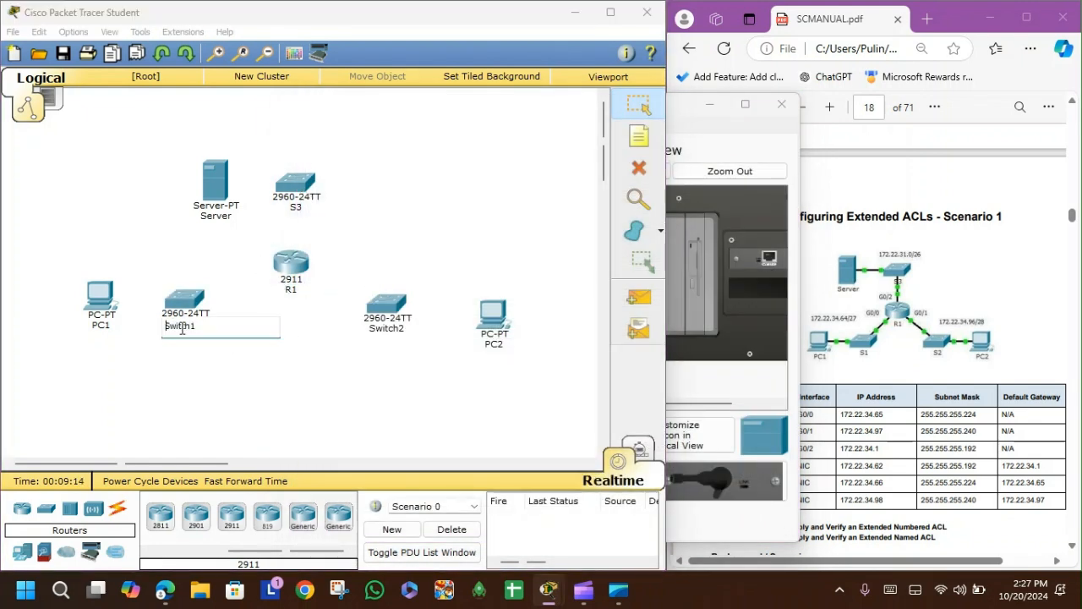
{"action": "key", "text": "ctrl+a"}
{"action": "type", "text": "S1"}
{"action": "left_click", "coordinate": [247, 380]}
{"action": "left_click", "coordinate": [401, 329]}
{"action": "key", "text": "ctrl+a"}
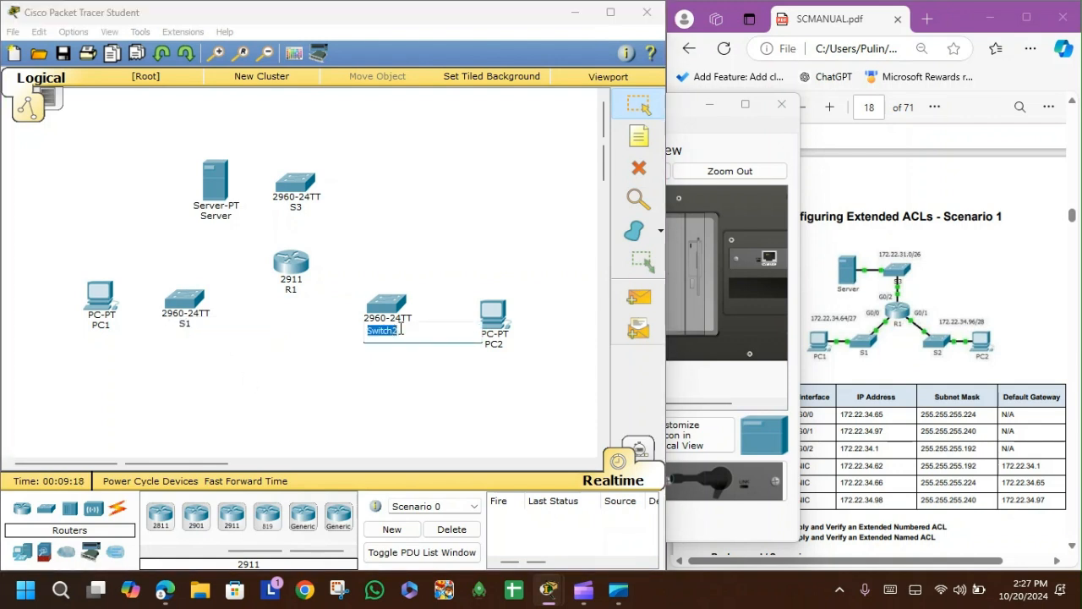
{"action": "type", "text": "S2"}
{"action": "left_click", "coordinate": [309, 386]}
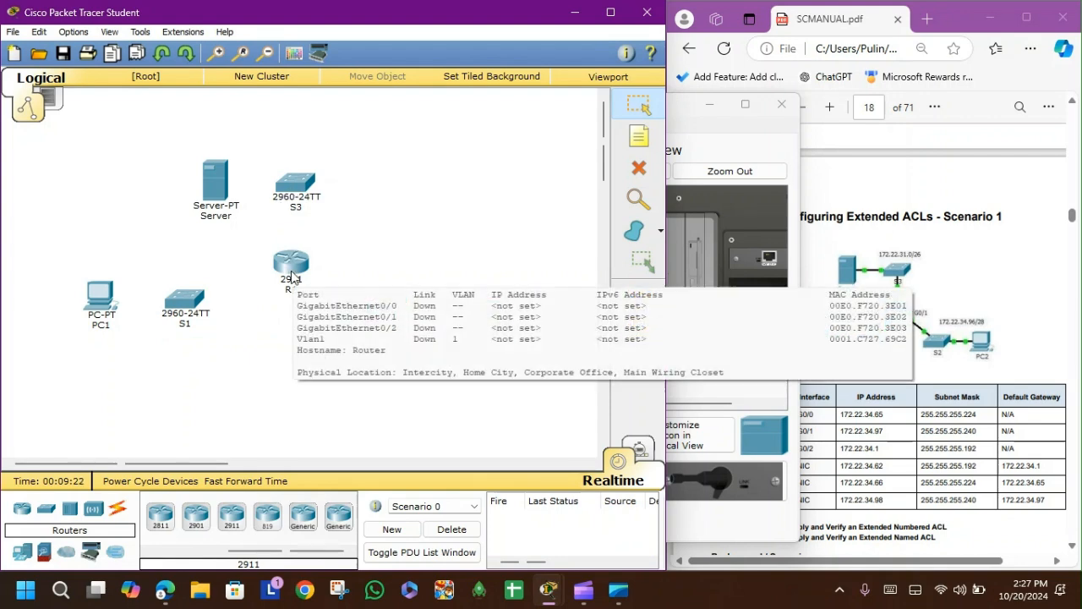
{"action": "left_click", "coordinate": [785, 125]}
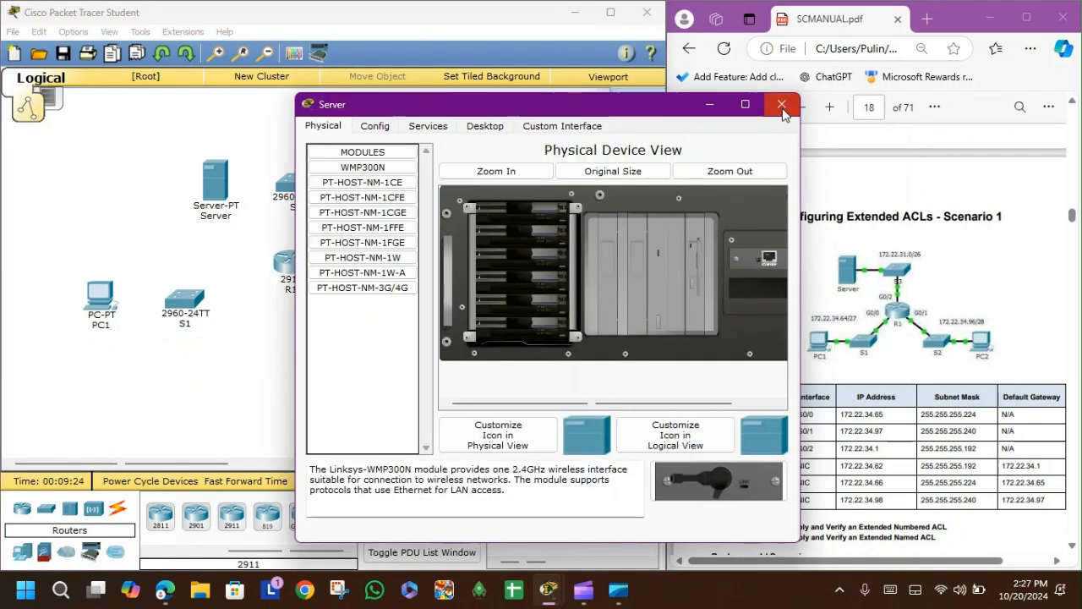
{"action": "left_click", "coordinate": [780, 103]}
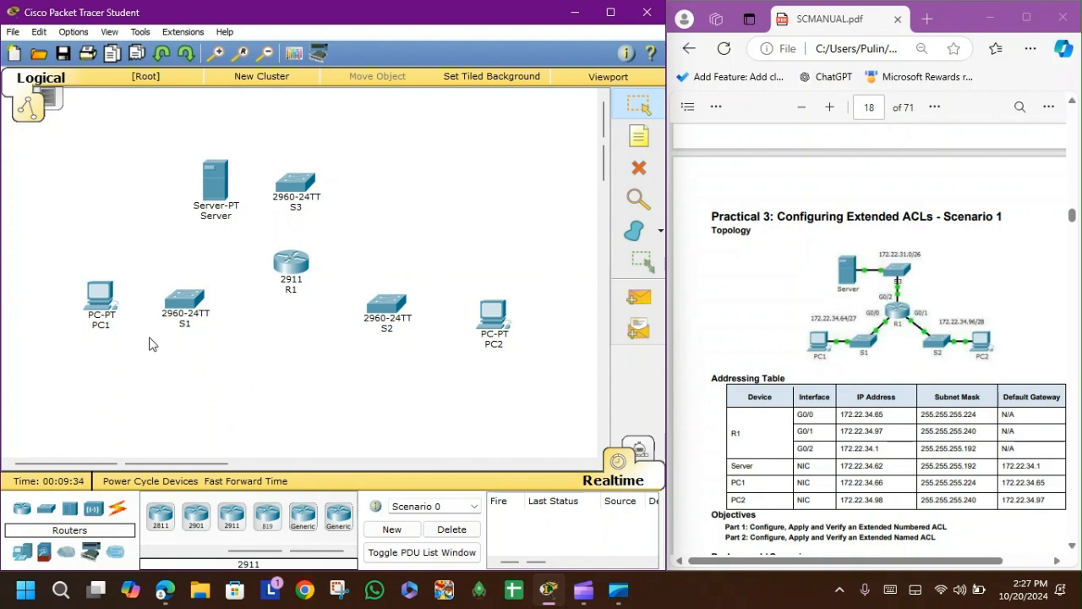
Step: Connect PC1's FastEthernet0 to S1's FastEthernet0/5 with a copper straight-through cable
{"action": "left_click", "coordinate": [116, 512]}
{"action": "left_click", "coordinate": [230, 519]}
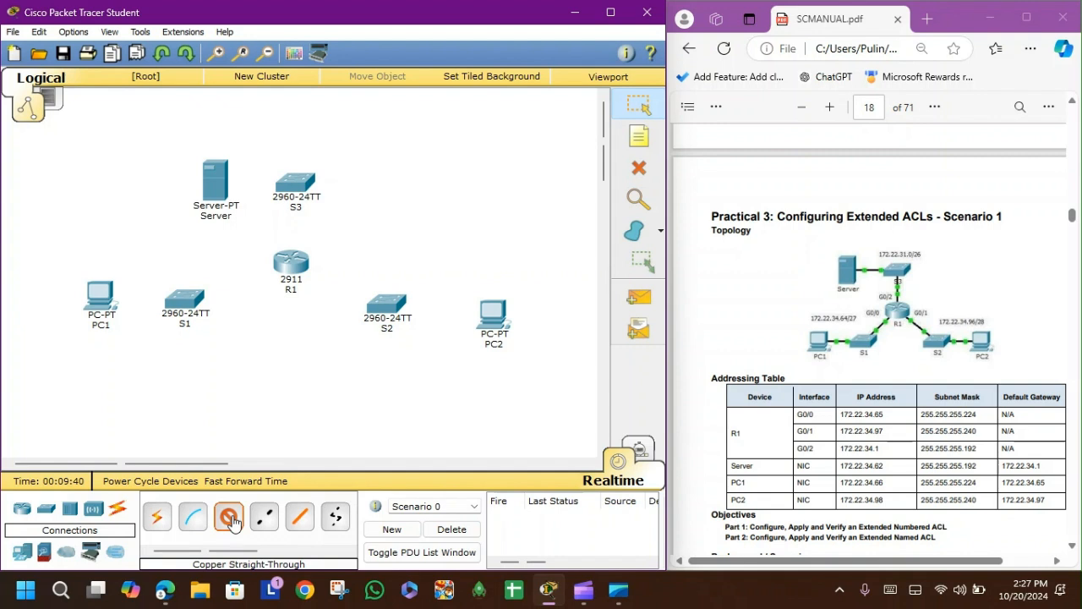
{"action": "left_click", "coordinate": [101, 298]}
{"action": "left_click", "coordinate": [135, 321]}
{"action": "left_click", "coordinate": [192, 306]}
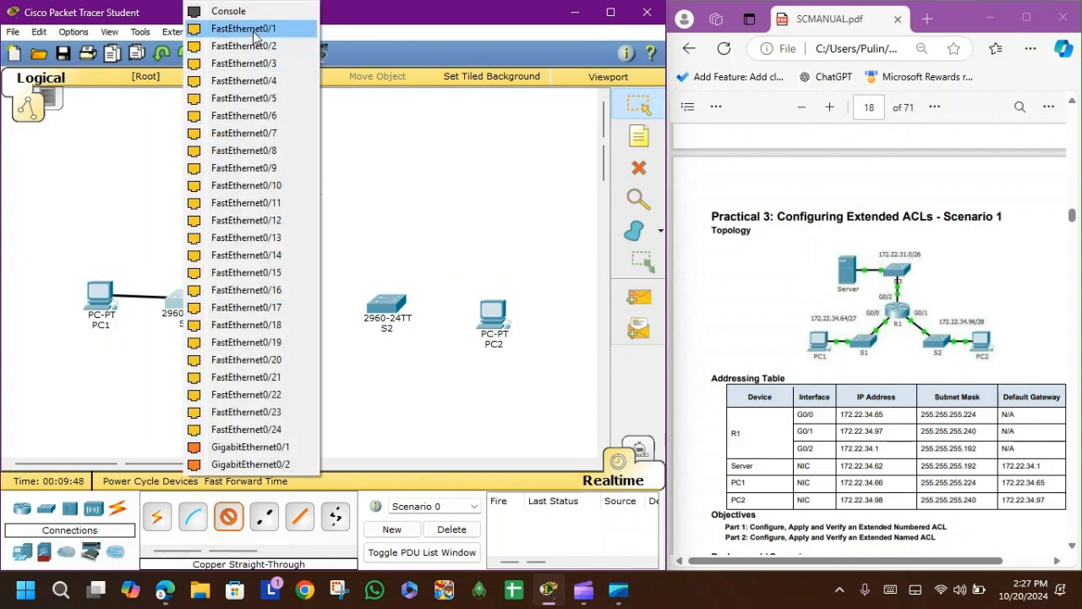
{"action": "left_click", "coordinate": [252, 101]}
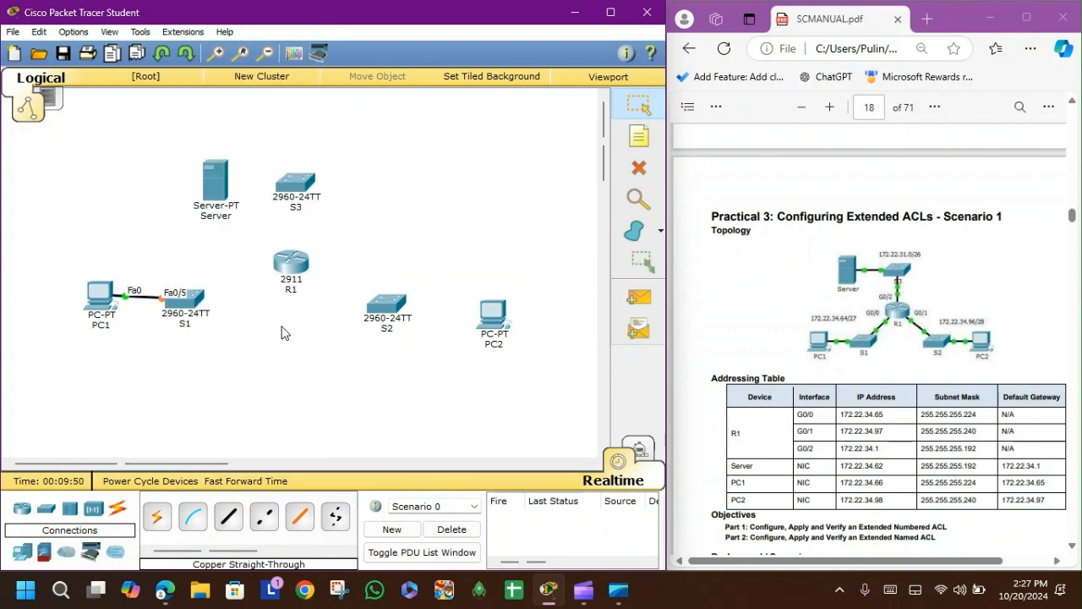
Step: Move PC2 slightly up and connect its FastEthernet0 to S2's FastEthernet0/5 with a copper straight-through cable
{"action": "left_click_drag", "start_coordinate": [495, 317], "coordinate": [494, 305]}
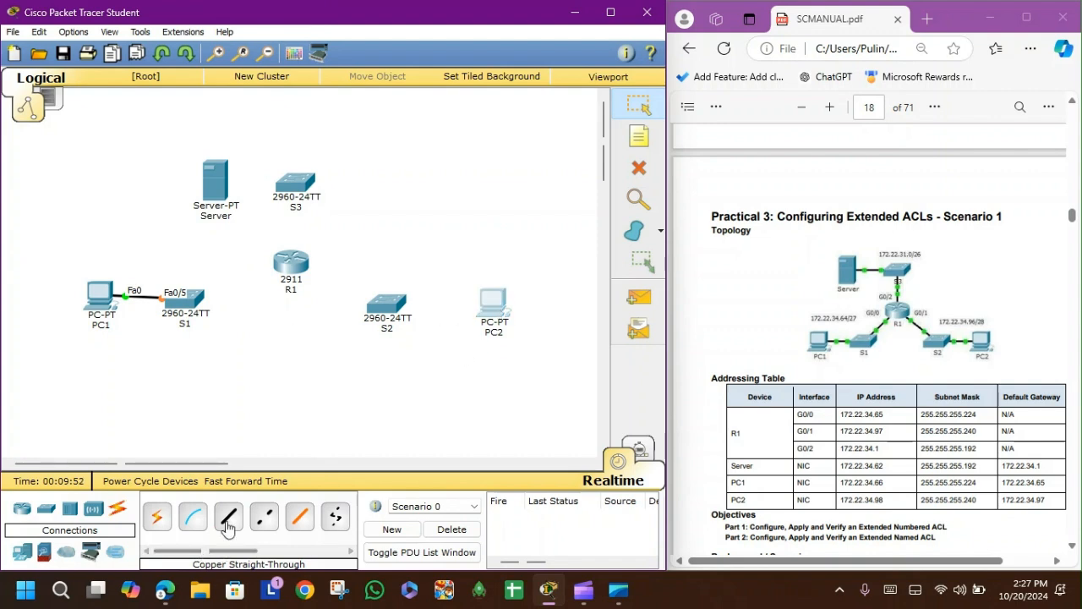
{"action": "left_click", "coordinate": [228, 518]}
{"action": "left_click", "coordinate": [493, 334]}
{"action": "left_click", "coordinate": [520, 333]}
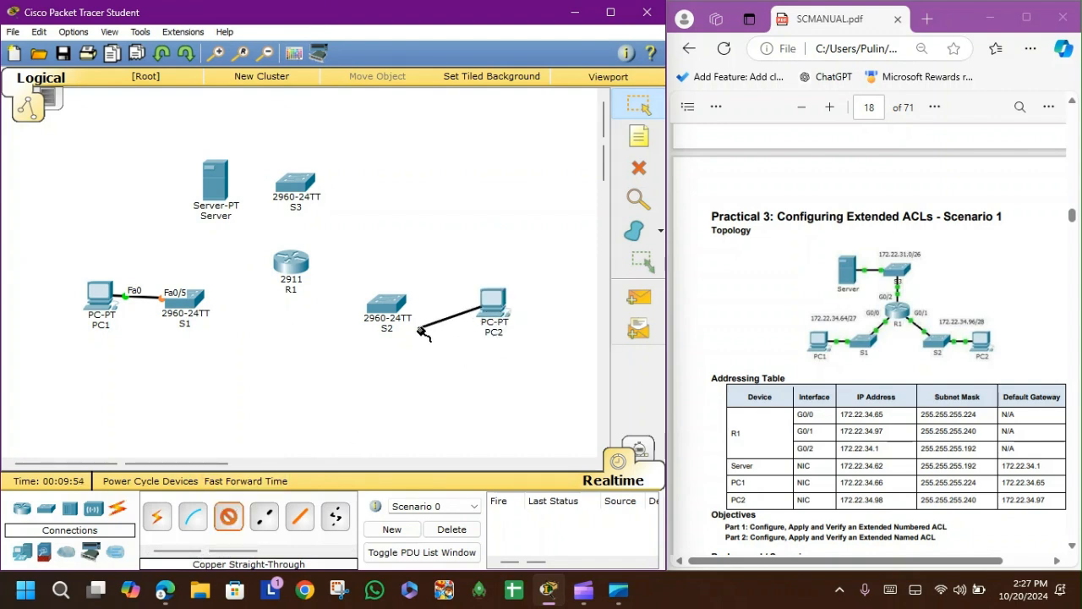
{"action": "left_click", "coordinate": [391, 307]}
{"action": "left_click", "coordinate": [465, 102]}
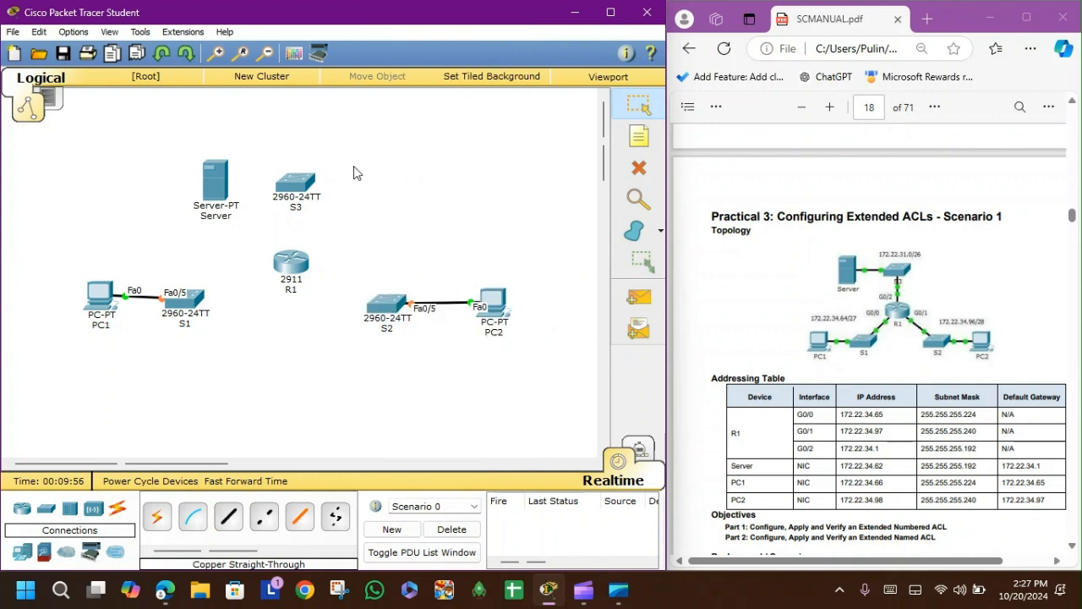
Step: Connect the Server's FastEthernet0 to S3's FastEthernet0/5 with a copper straight-through cable
{"action": "left_click", "coordinate": [228, 517]}
{"action": "left_click", "coordinate": [218, 179]}
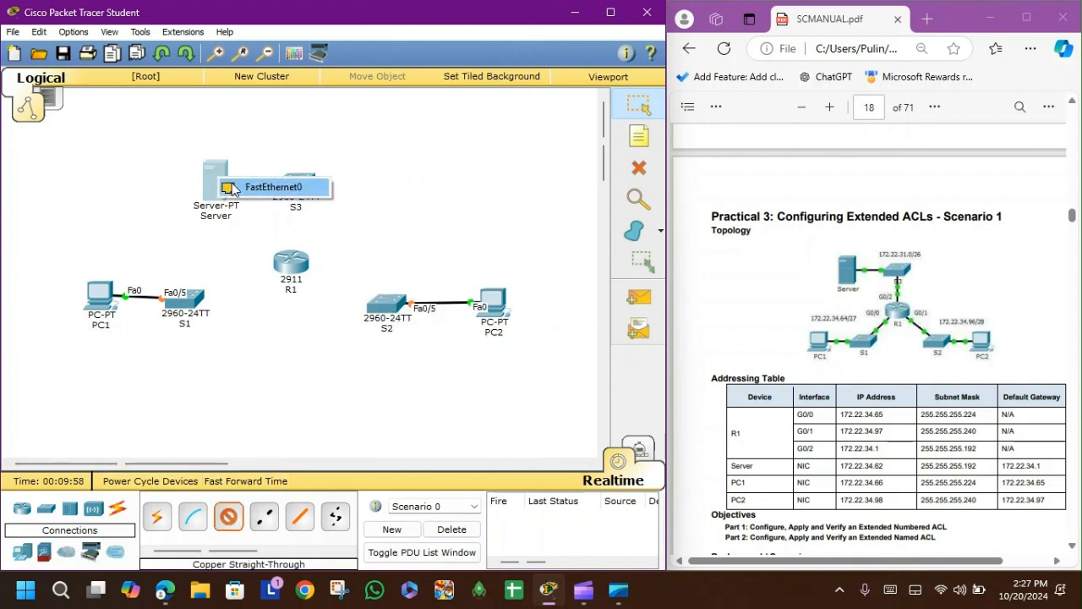
{"action": "left_click", "coordinate": [245, 189]}
{"action": "left_click", "coordinate": [297, 183]}
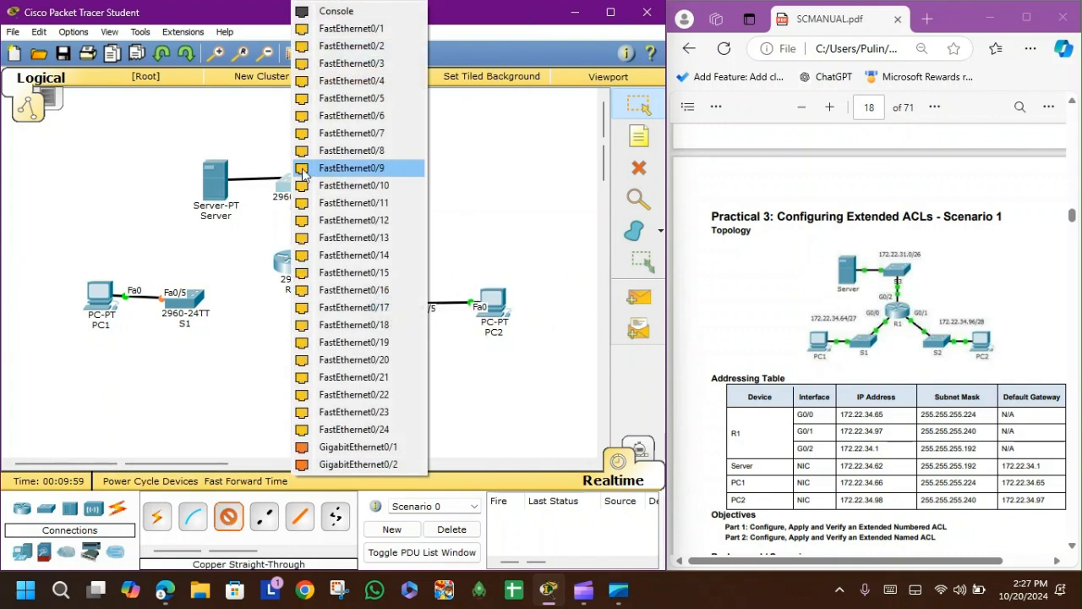
{"action": "left_click", "coordinate": [346, 98]}
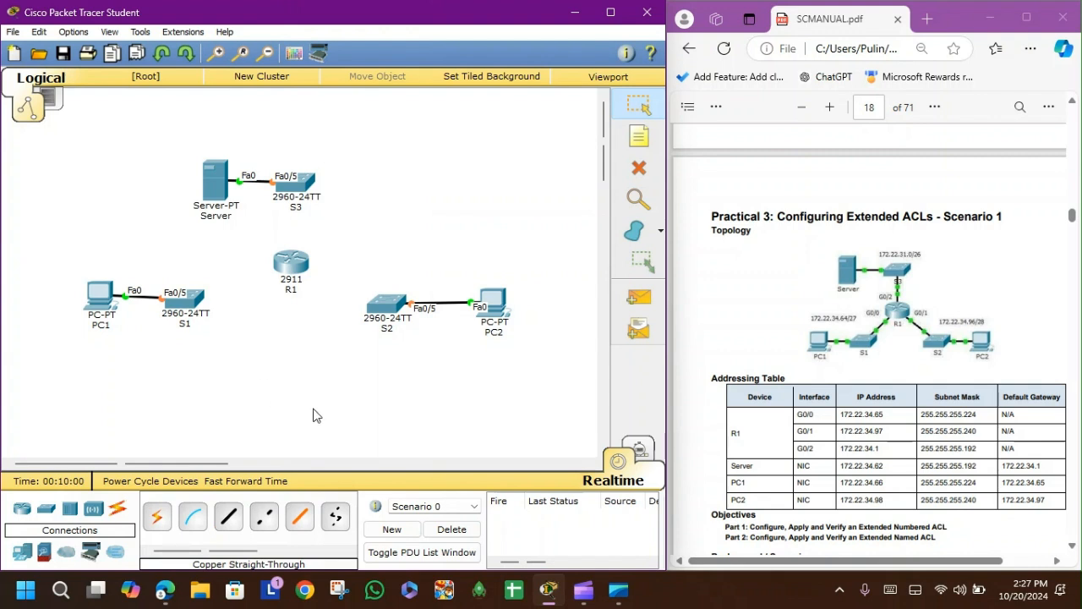
Step: Connect R1's GigabitEthernet0/0 to S1's FastEthernet0/1 with a copper straight-through cable
{"action": "left_click", "coordinate": [220, 519]}
{"action": "left_click", "coordinate": [289, 265]}
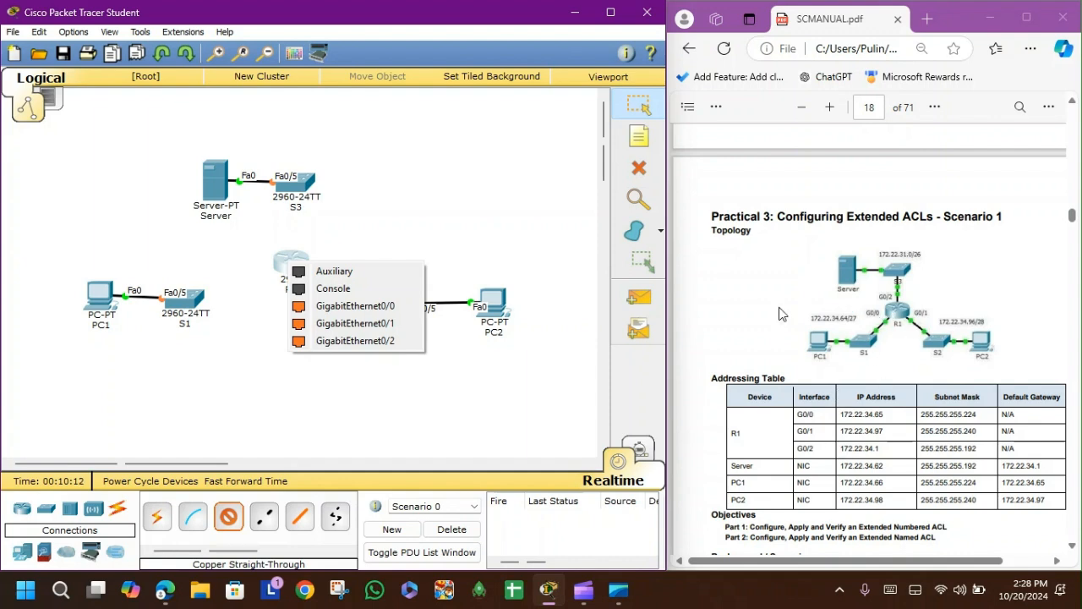
{"action": "left_click", "coordinate": [382, 309]}
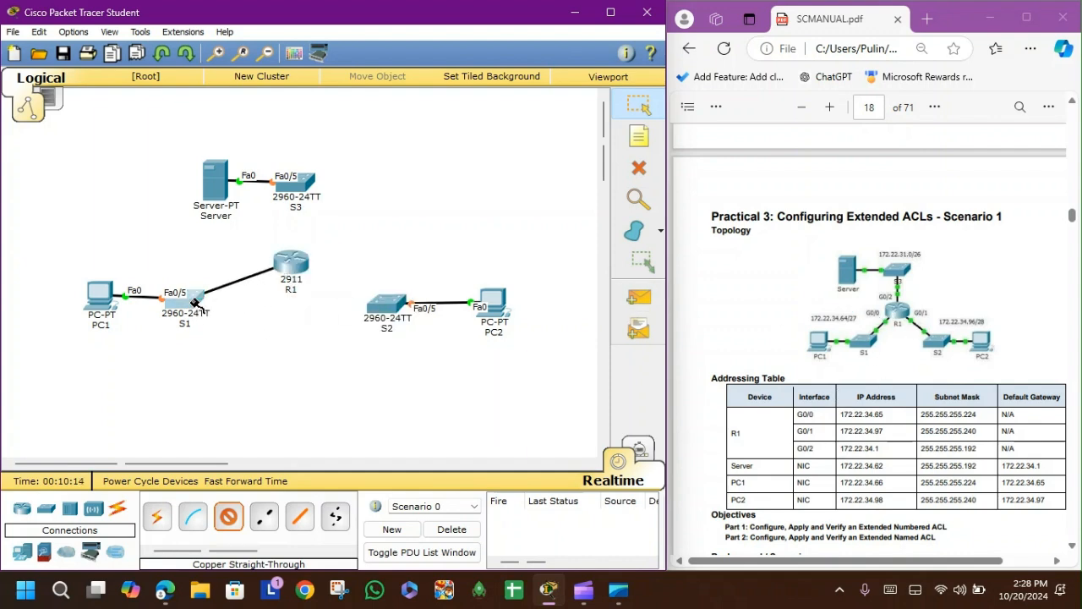
{"action": "left_click", "coordinate": [191, 302]}
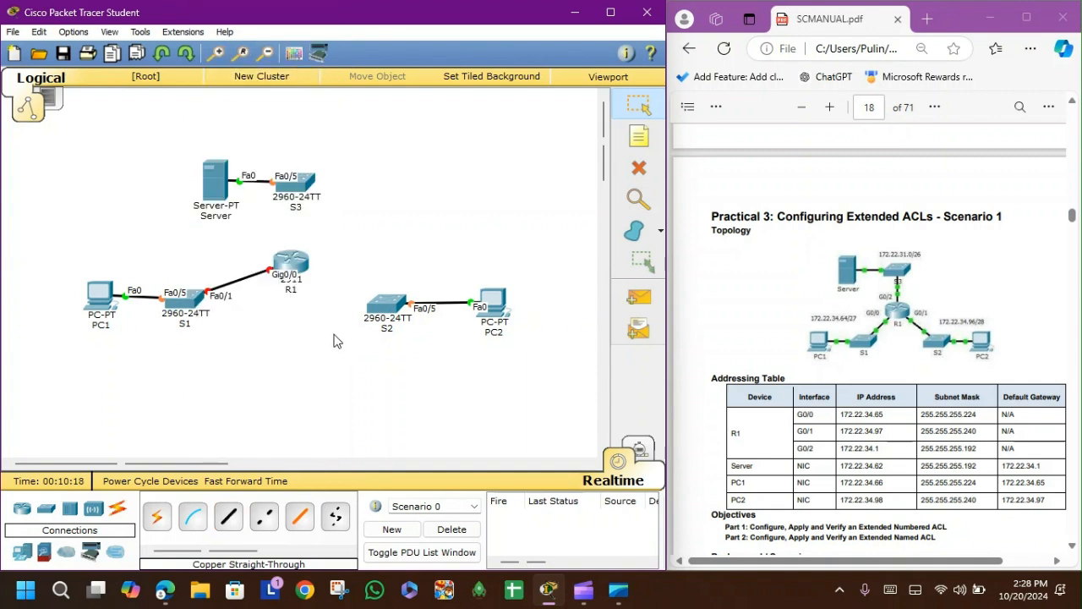
Step: Connect R1's GigabitEthernet0/2 to S3's FastEthernet0/1 with a copper straight-through cable
{"action": "left_click", "coordinate": [229, 515]}
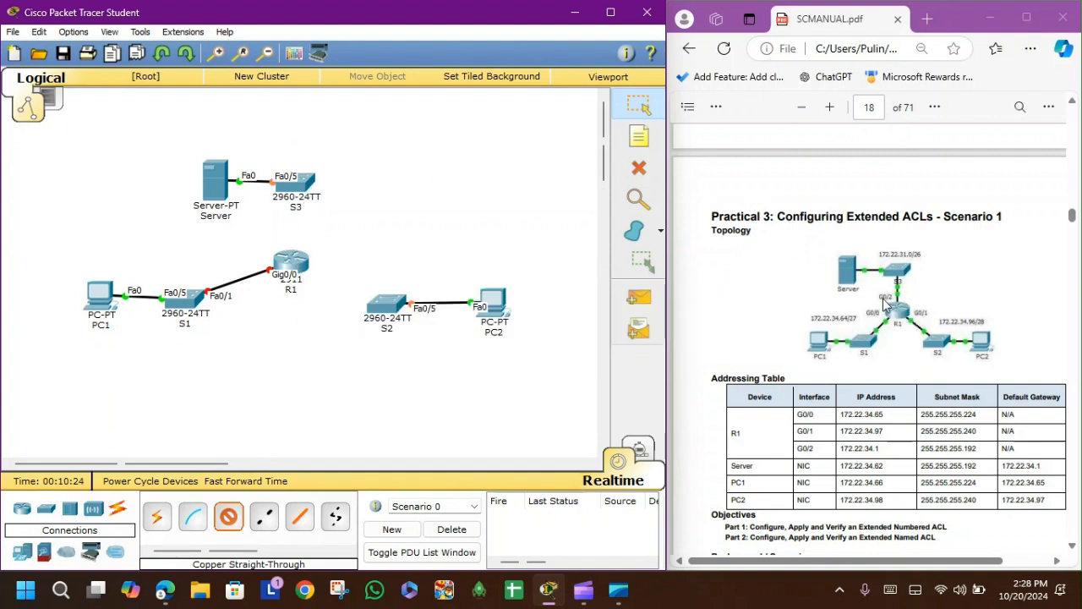
{"action": "left_click", "coordinate": [294, 263]}
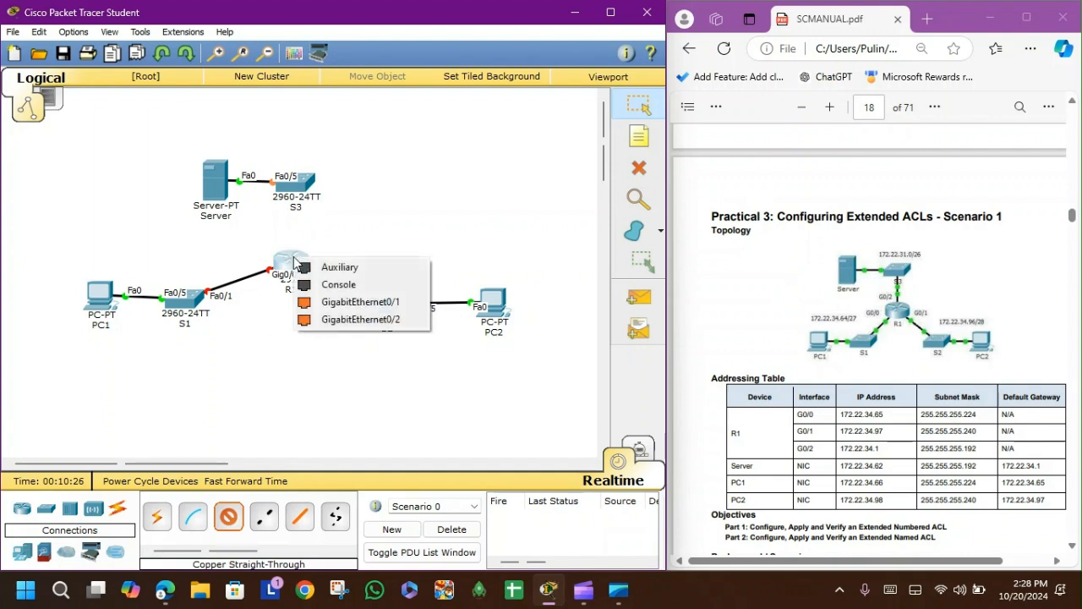
{"action": "left_click", "coordinate": [329, 319]}
{"action": "left_click", "coordinate": [303, 182]}
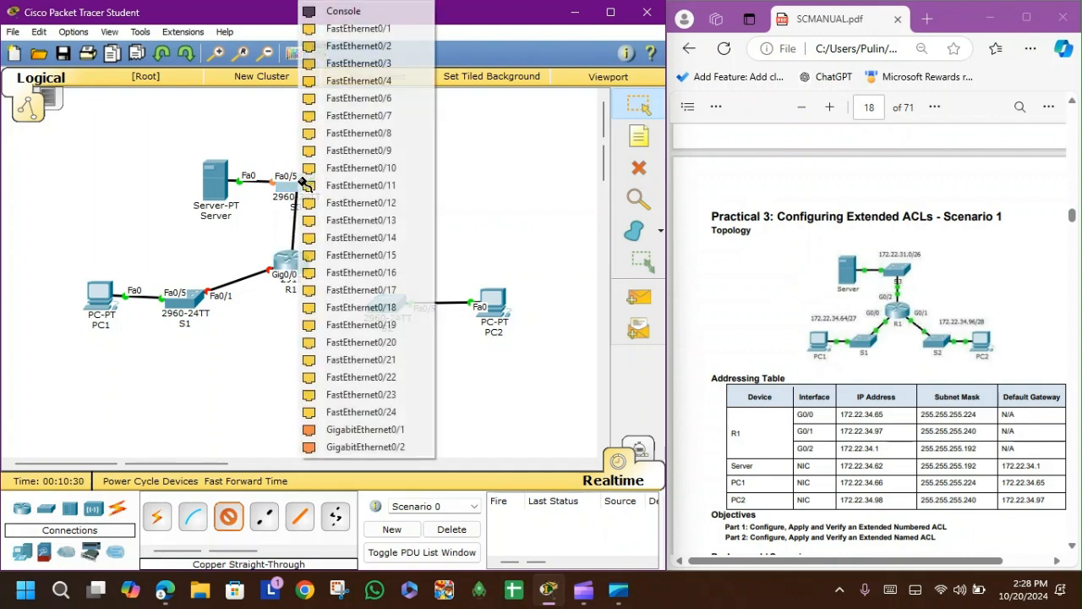
{"action": "left_click", "coordinate": [359, 28]}
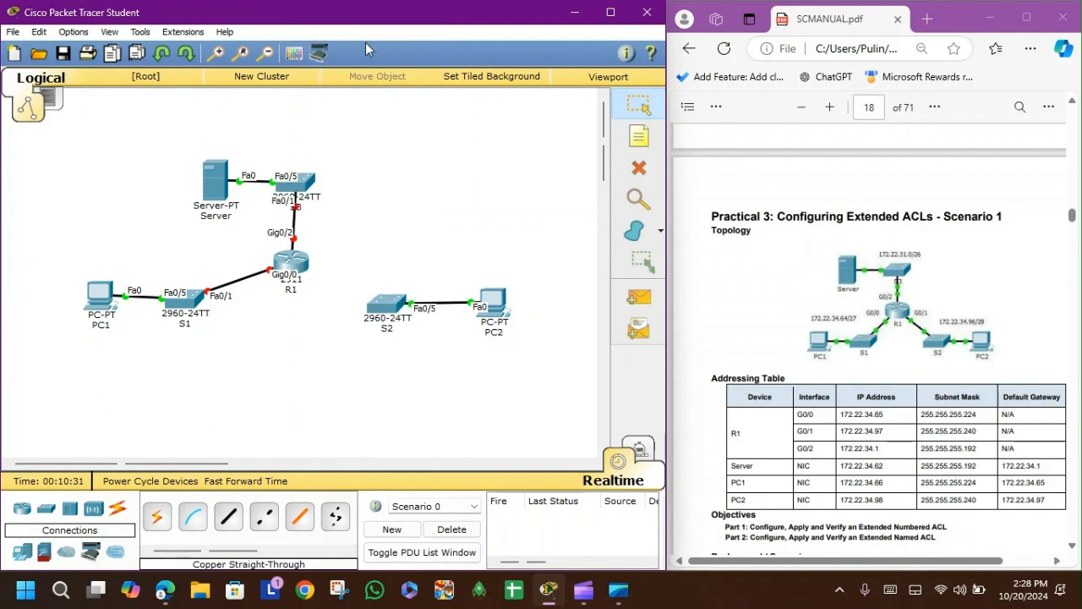
Step: Connect R1's GigabitEthernet0/1 to S2's FastEthernet0/1 with a copper straight-through cable
{"action": "left_click", "coordinate": [229, 518]}
{"action": "left_click", "coordinate": [292, 257]}
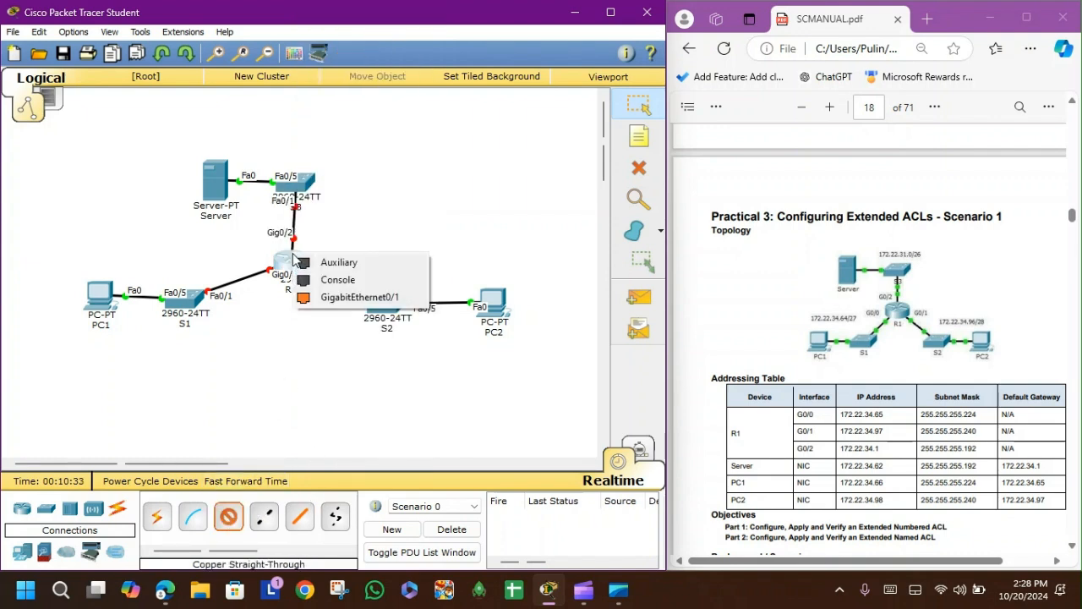
{"action": "left_click", "coordinate": [329, 301]}
{"action": "left_click", "coordinate": [386, 307]}
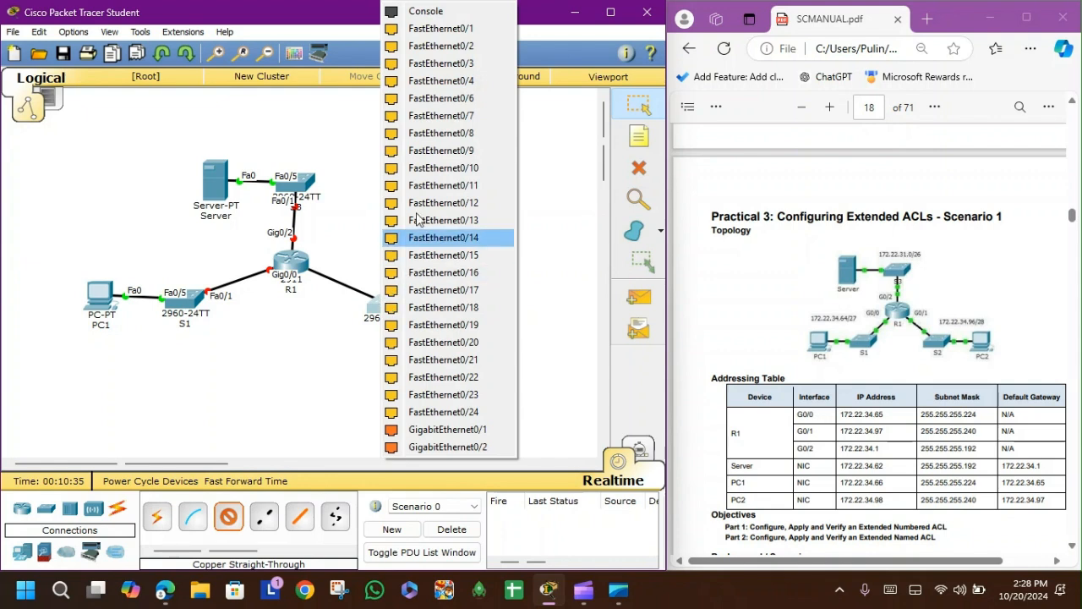
{"action": "left_click", "coordinate": [427, 29]}
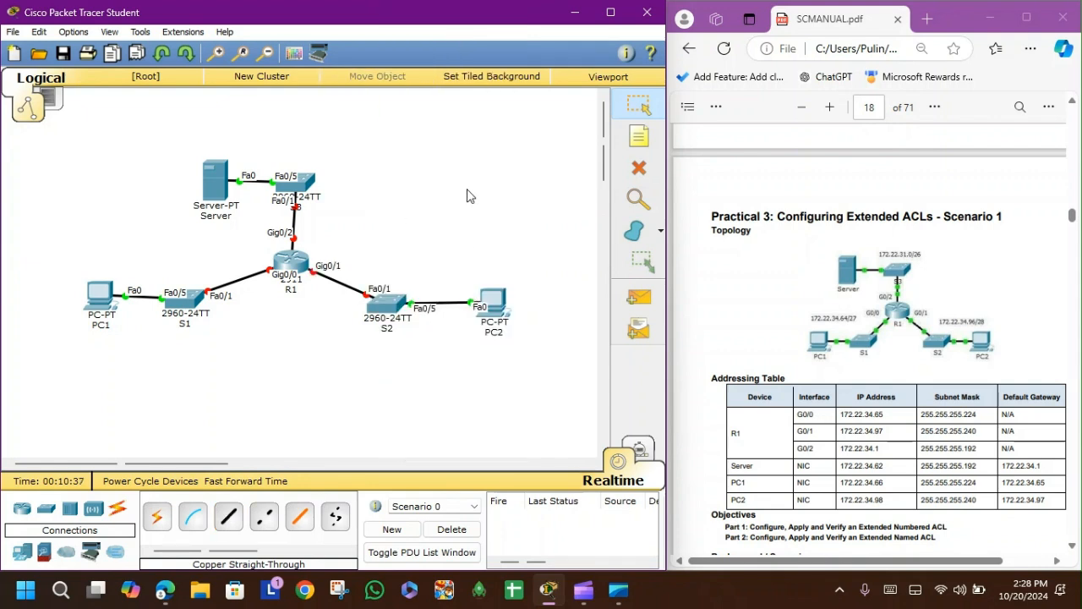
Step: Give PC1 static IP 172.22.34.66, subnet mask 255.255.255.224 and default gateway 172.22.34.65
{"action": "left_click", "coordinate": [101, 298]}
{"action": "left_click", "coordinate": [423, 126]}
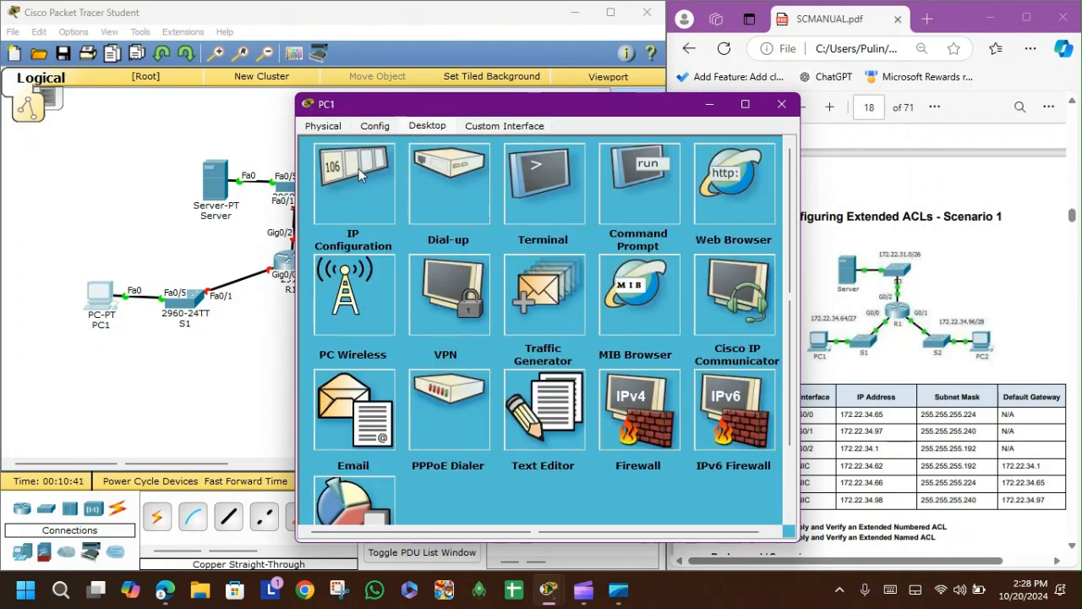
{"action": "left_click", "coordinate": [359, 168]}
{"action": "left_click_drag", "start_coordinate": [373, 104], "coordinate": [235, 99]}
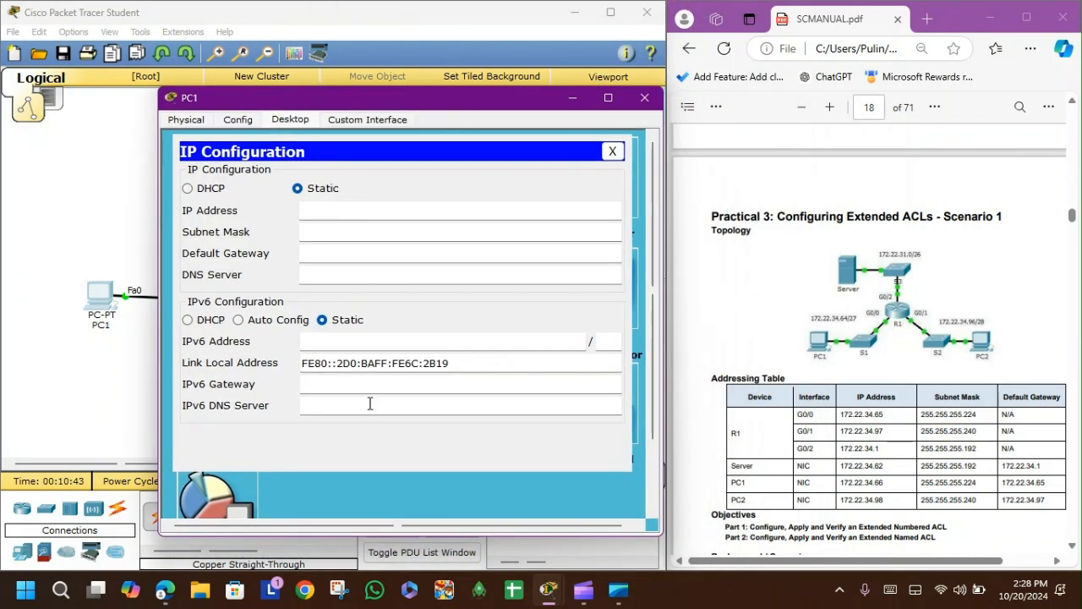
{"action": "left_click", "coordinate": [382, 214]}
{"action": "type", "text": "172.22.34.66"}
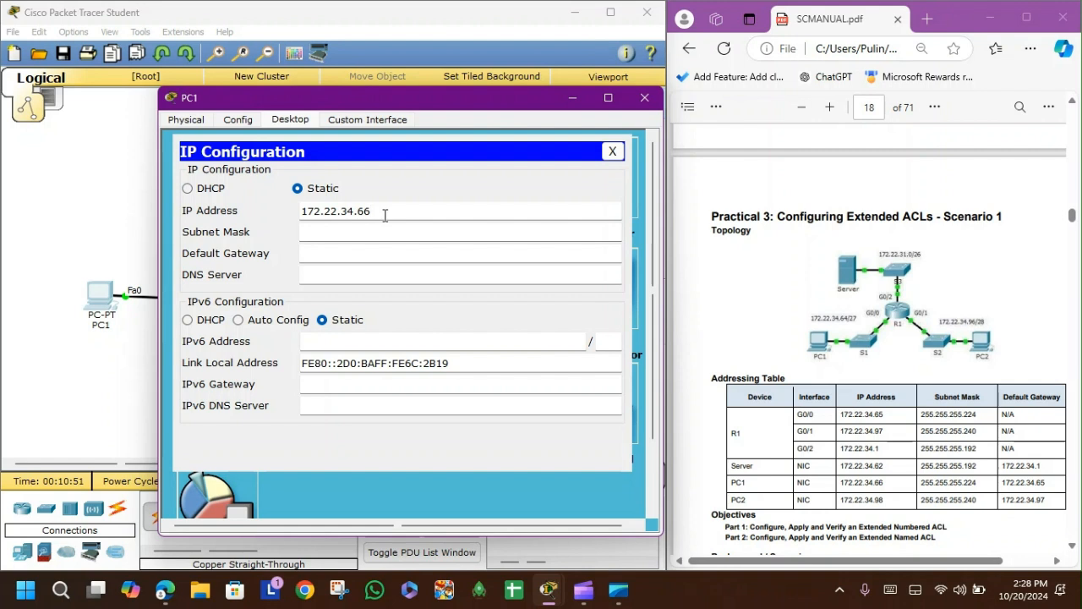
{"action": "left_click", "coordinate": [431, 230]}
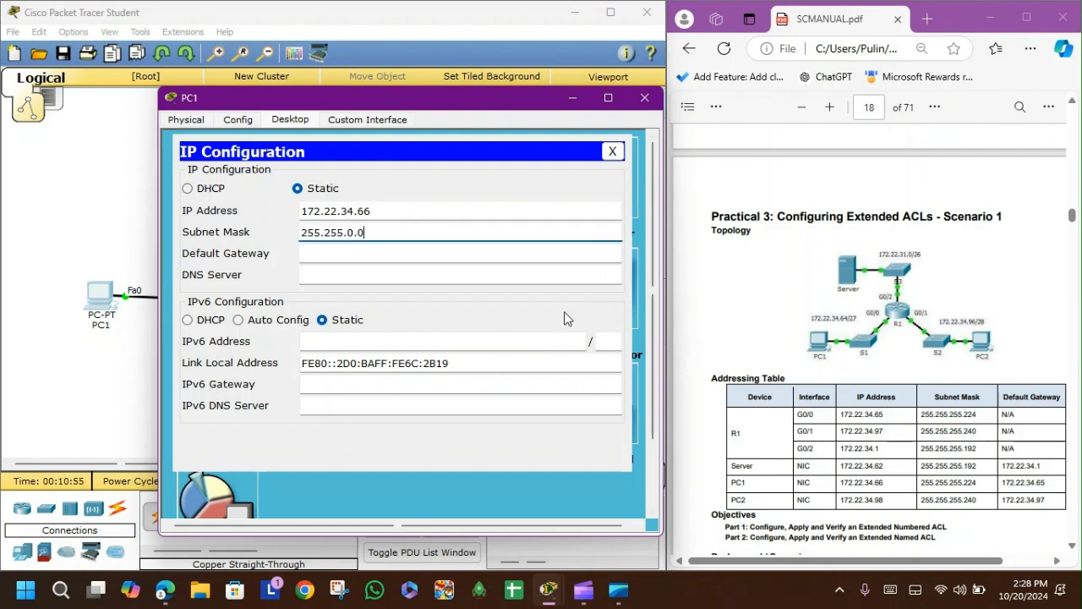
{"action": "type", "text": "255.224"}
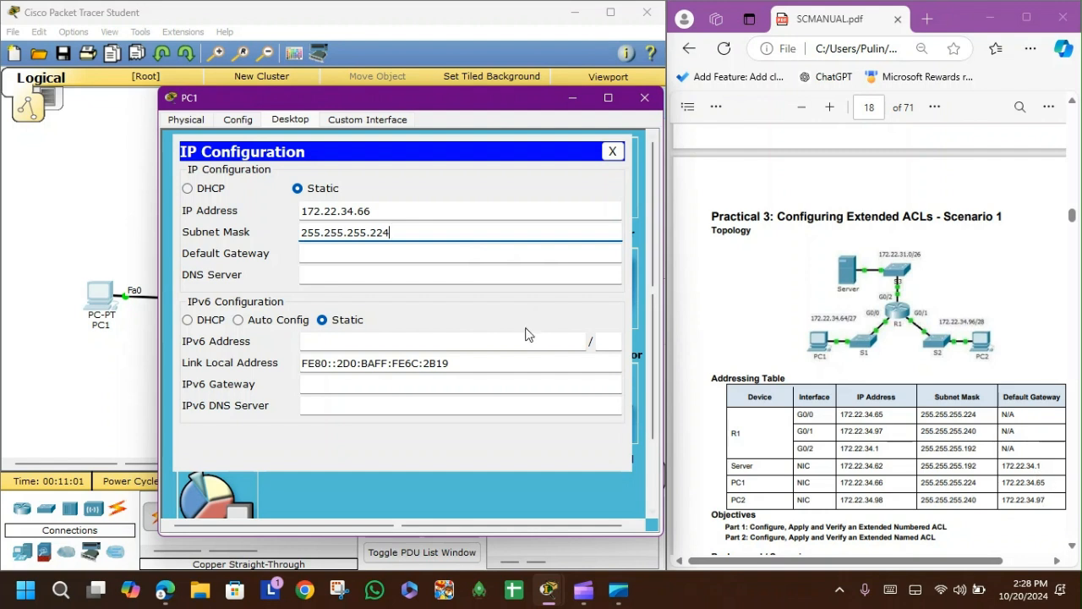
{"action": "left_click", "coordinate": [445, 253]}
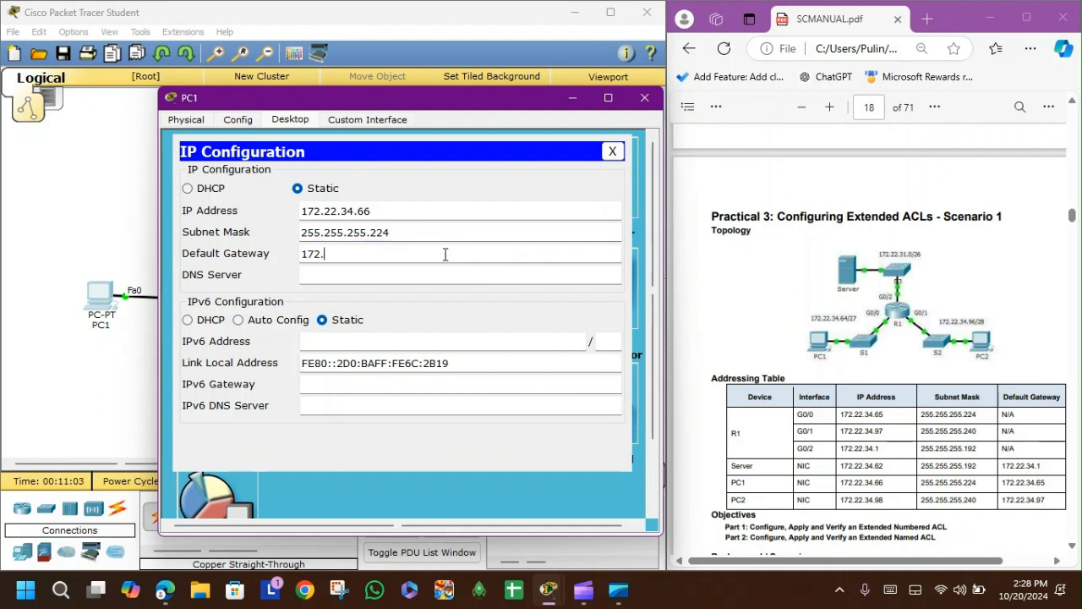
{"action": "type", "text": "172.22.34.65"}
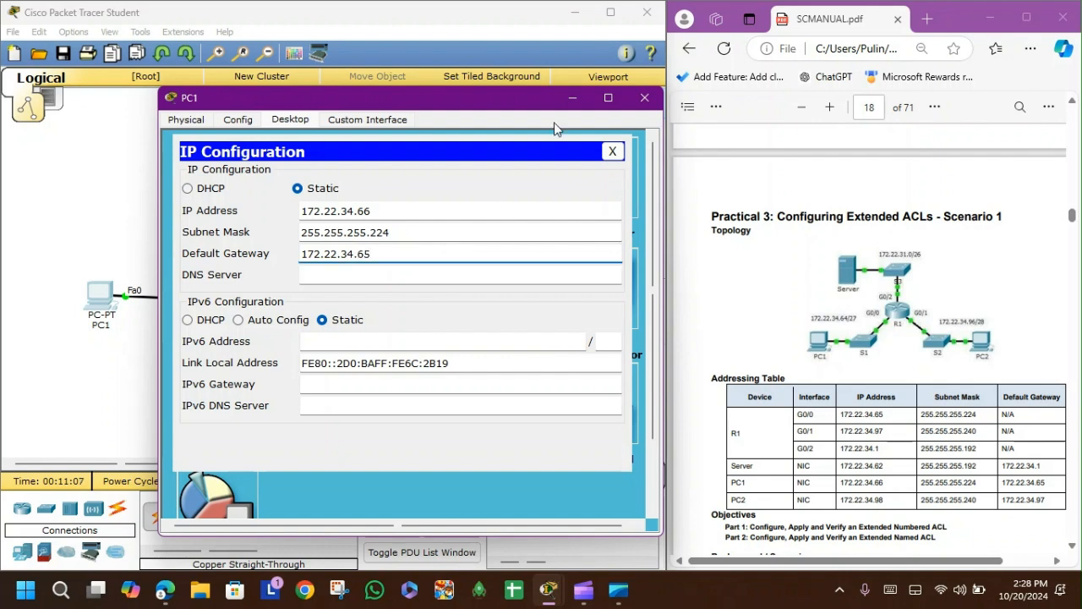
{"action": "left_click", "coordinate": [645, 97]}
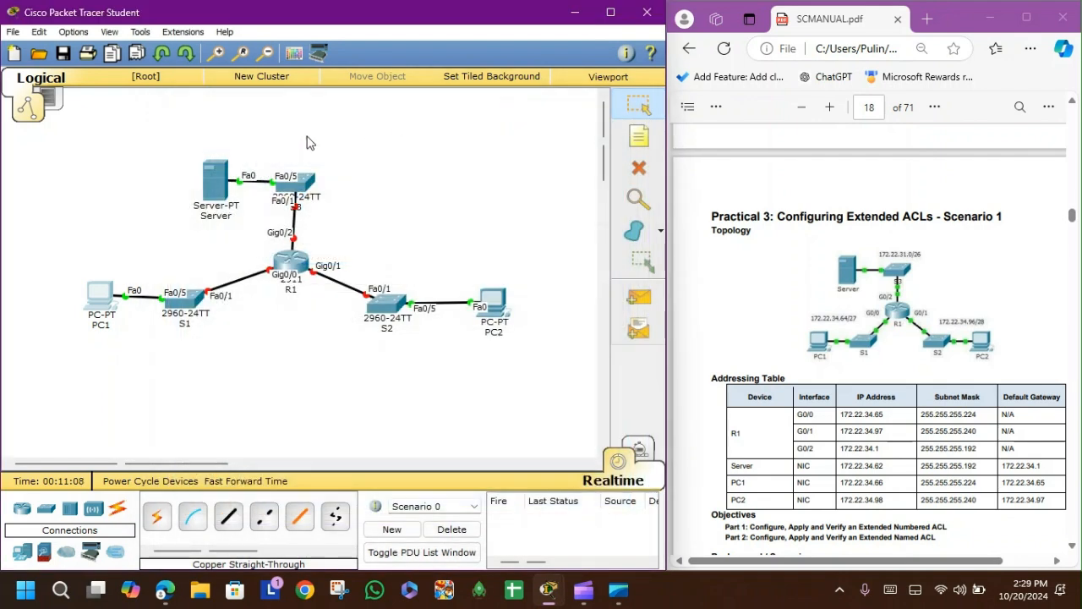
Step: Give the Server static IP 172.22.34.62 and subnet mask 255.255.255.192, and enter its default gateway
{"action": "left_click", "coordinate": [216, 185]}
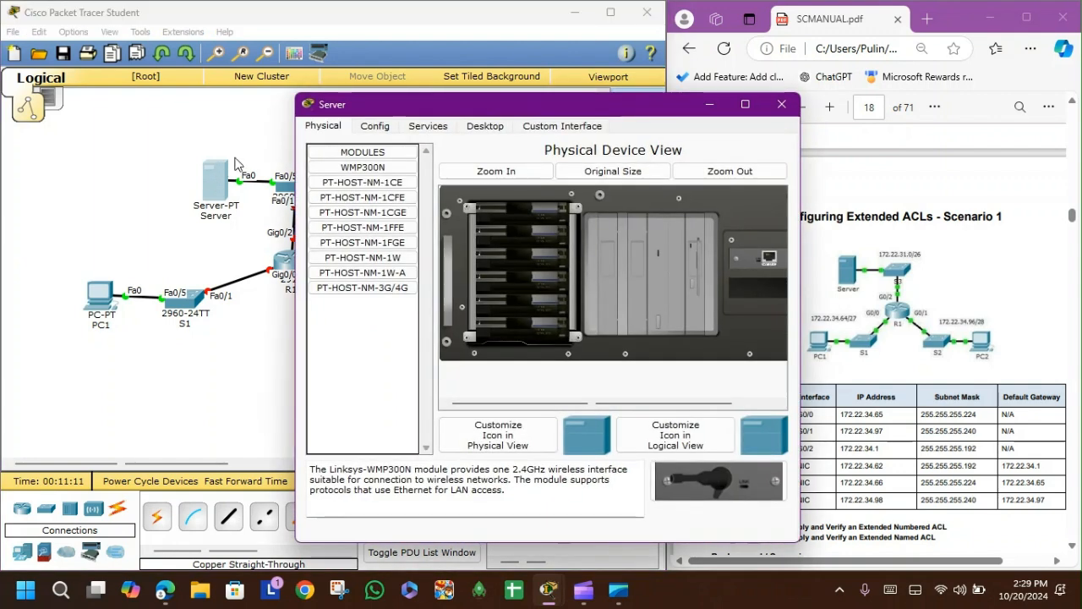
{"action": "left_click", "coordinate": [485, 127]}
{"action": "left_click", "coordinate": [363, 184]}
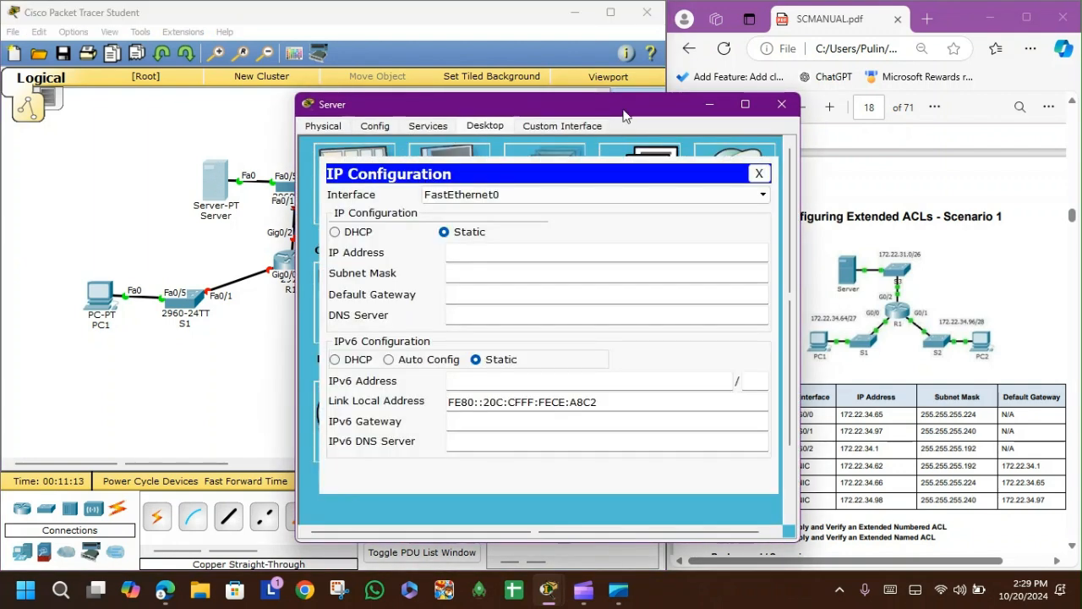
{"action": "left_click_drag", "start_coordinate": [614, 98], "coordinate": [394, 74]}
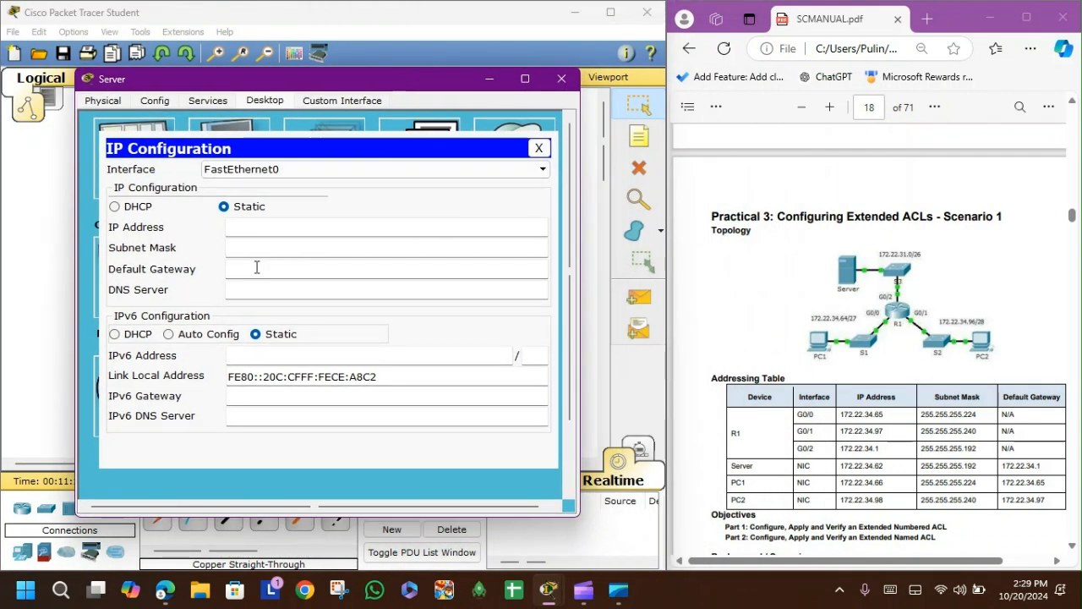
{"action": "left_click", "coordinate": [284, 225]}
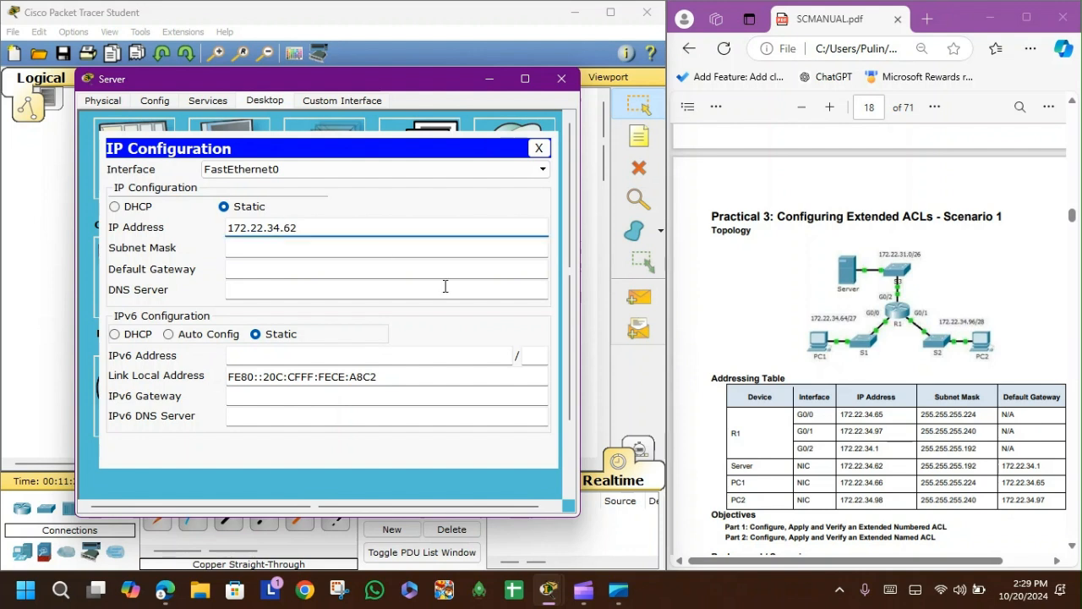
{"action": "left_click", "coordinate": [425, 252]}
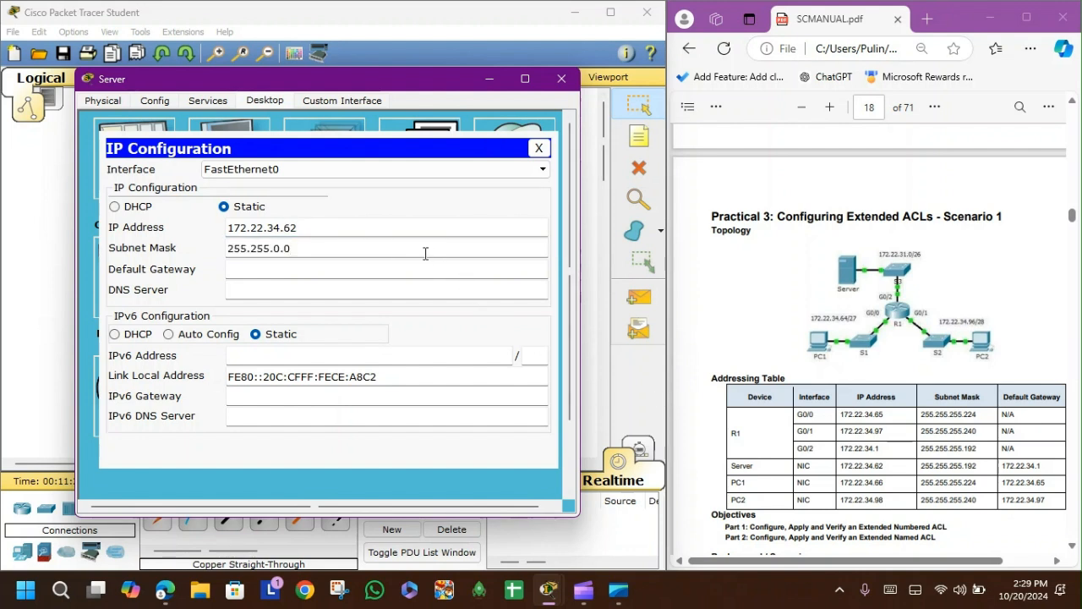
{"action": "key", "text": "BackSpace"}
{"action": "key", "text": "BackSpace"}
{"action": "key", "text": "BackSpace"}
{"action": "type", "text": "255"}
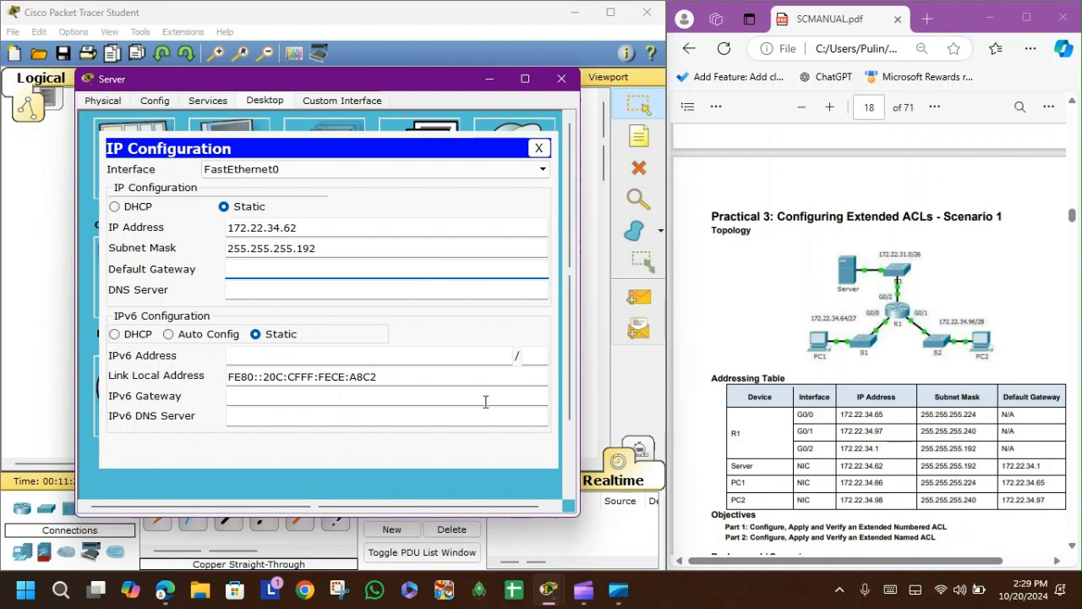
{"action": "type", "text": "172.22.34.1"}
{"action": "left_click", "coordinate": [561, 78]}
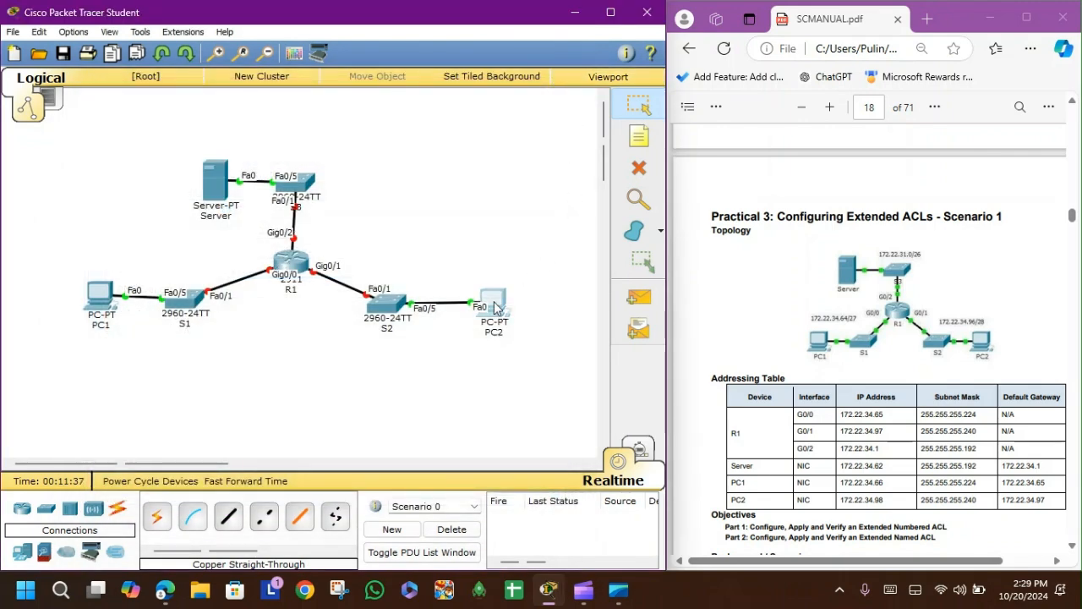
Step: Give PC2 static IP 172.22.34.98, subnet mask 255.255.255.240 and default gateway 172.22.34.97
{"action": "left_click", "coordinate": [495, 308]}
{"action": "left_click", "coordinate": [427, 125]}
{"action": "left_click", "coordinate": [343, 222]}
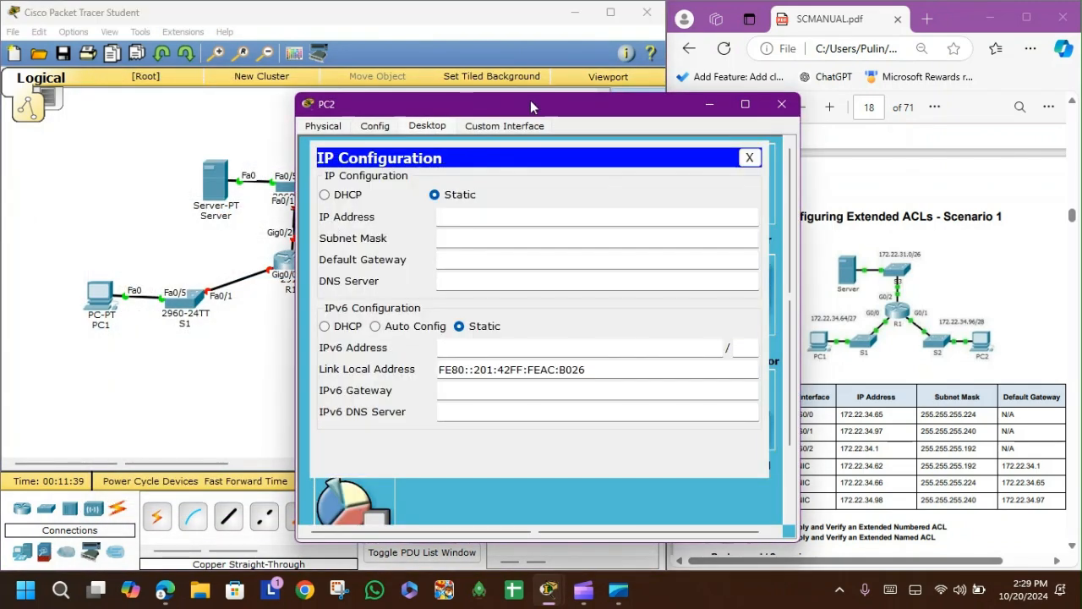
{"action": "left_click_drag", "start_coordinate": [530, 100], "coordinate": [317, 65]}
{"action": "left_click", "coordinate": [330, 178]}
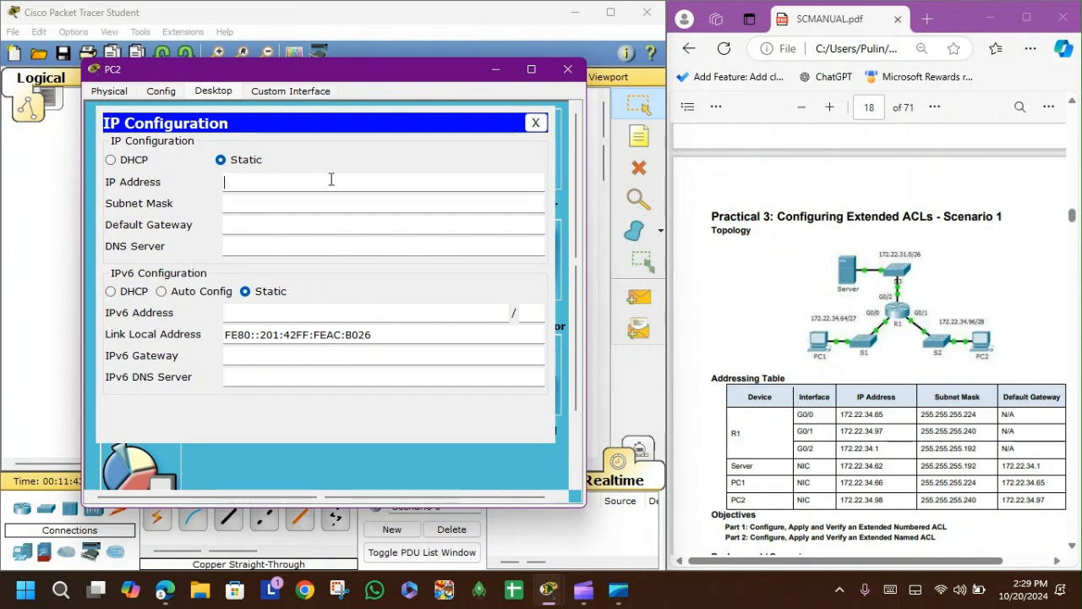
{"action": "type", "text": "172.22.34.98"}
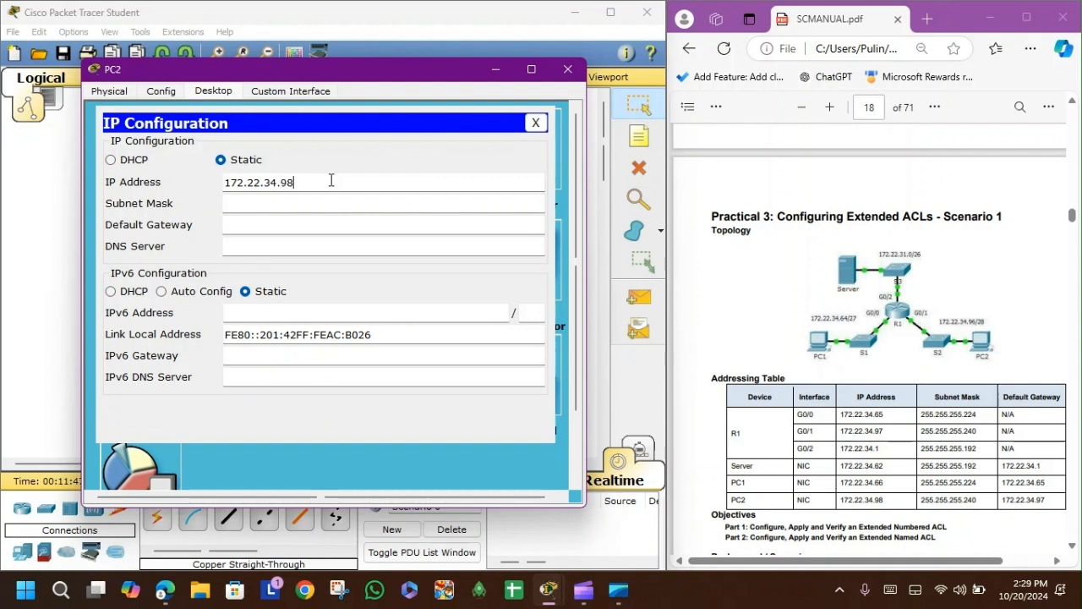
{"action": "left_click", "coordinate": [356, 207]}
{"action": "key", "text": "BackSpace"}
{"action": "key", "text": "BackSpace"}
{"action": "type", "text": "255.255.255.240"}
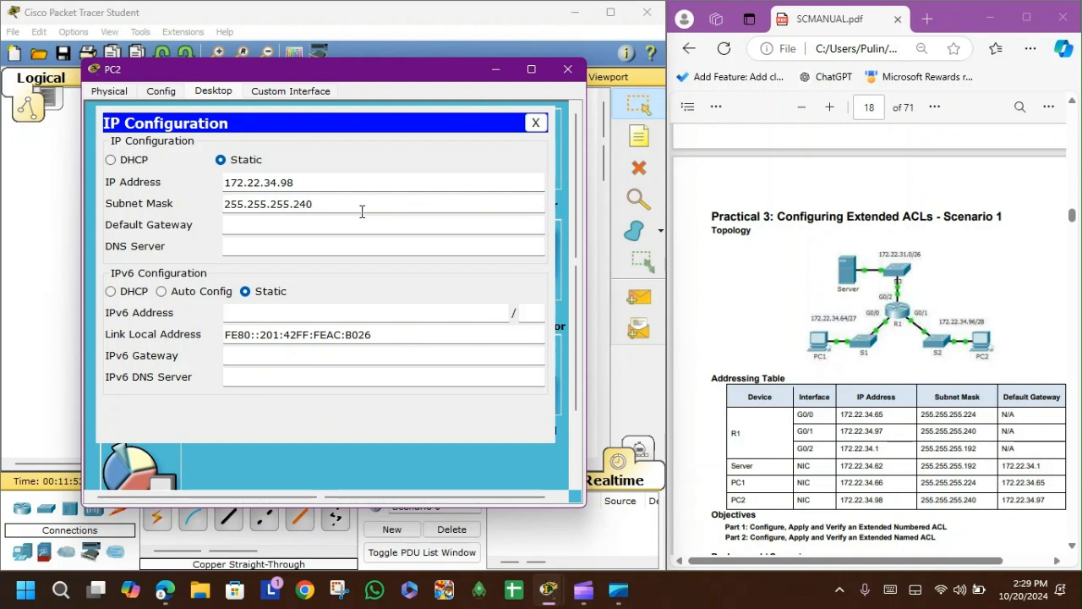
{"action": "left_click", "coordinate": [397, 224]}
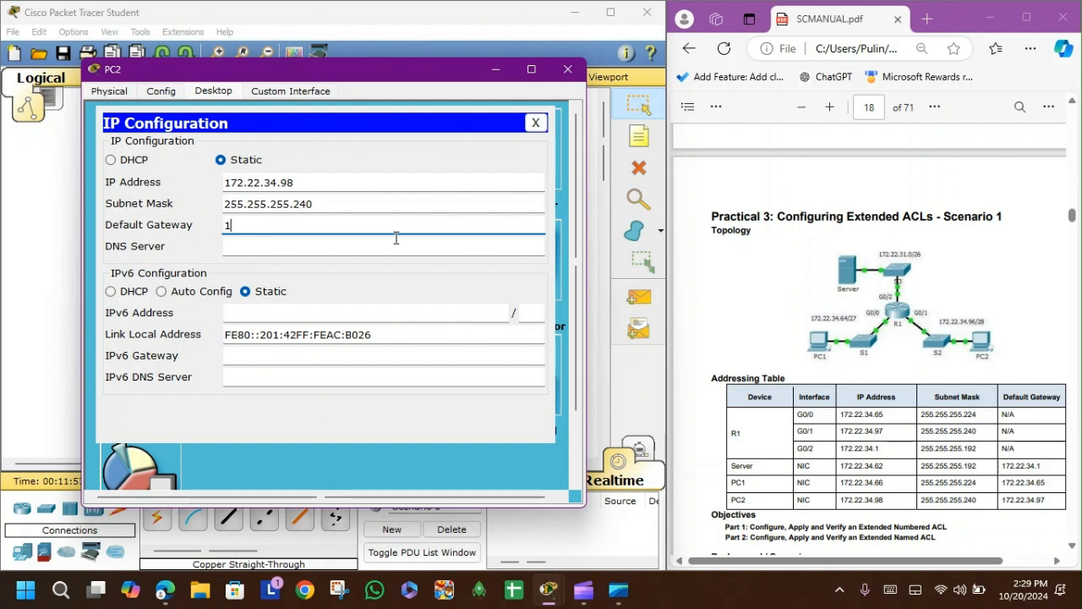
{"action": "type", "text": "172.22.34.97"}
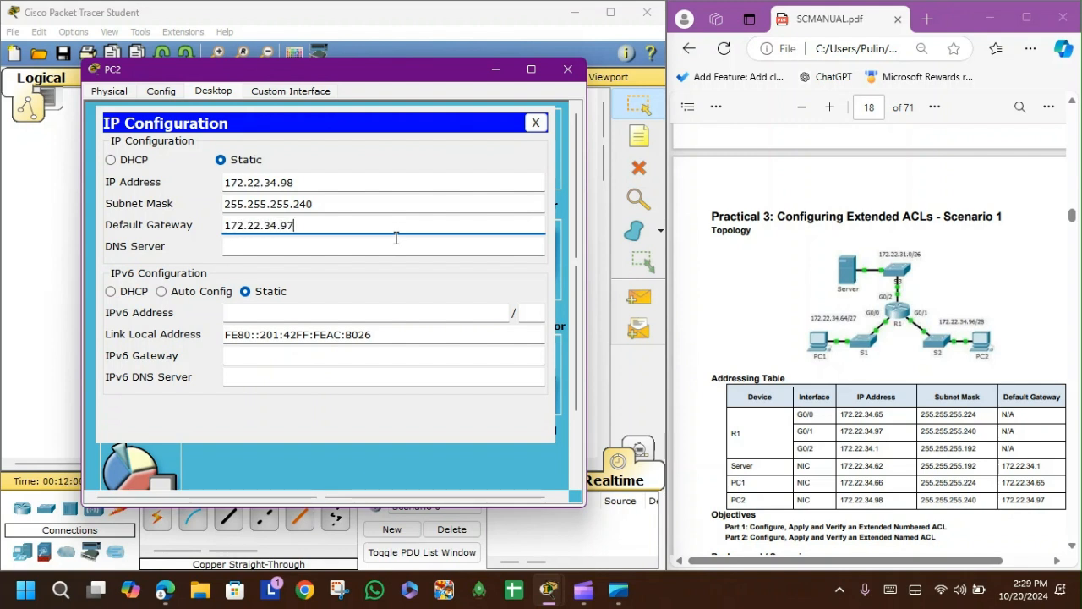
{"action": "left_click", "coordinate": [568, 69]}
Step: Open R1's configuration, enable GigabitEthernet0/0 and set its IP to 172.22.34.65 with subnet mask 255.255.255.224
{"action": "left_click", "coordinate": [295, 264]}
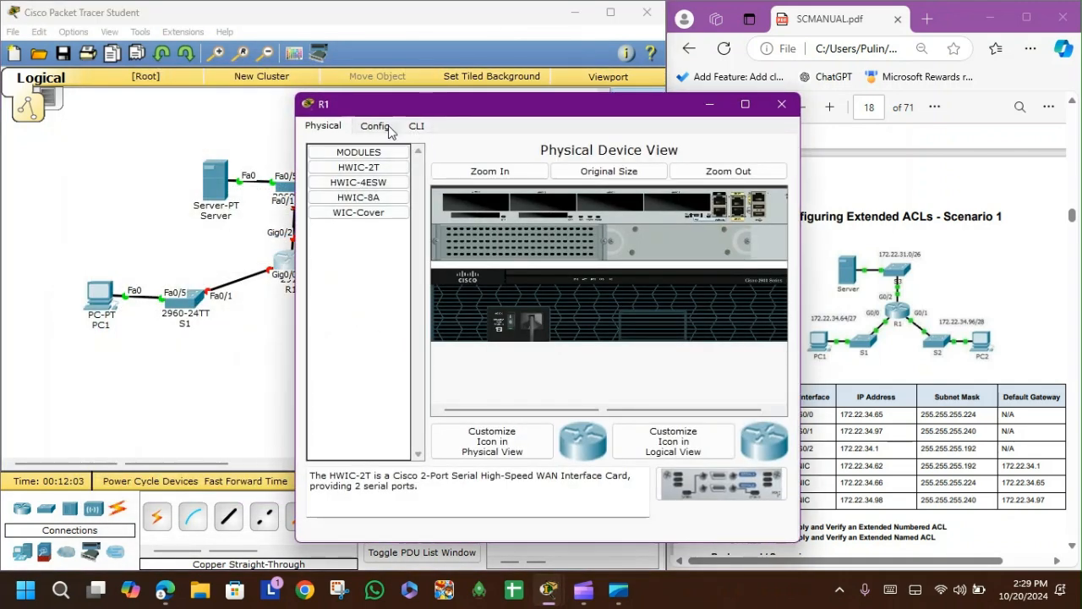
{"action": "left_click", "coordinate": [375, 126]}
{"action": "left_click_drag", "start_coordinate": [456, 106], "coordinate": [239, 79]}
{"action": "left_click", "coordinate": [137, 259]}
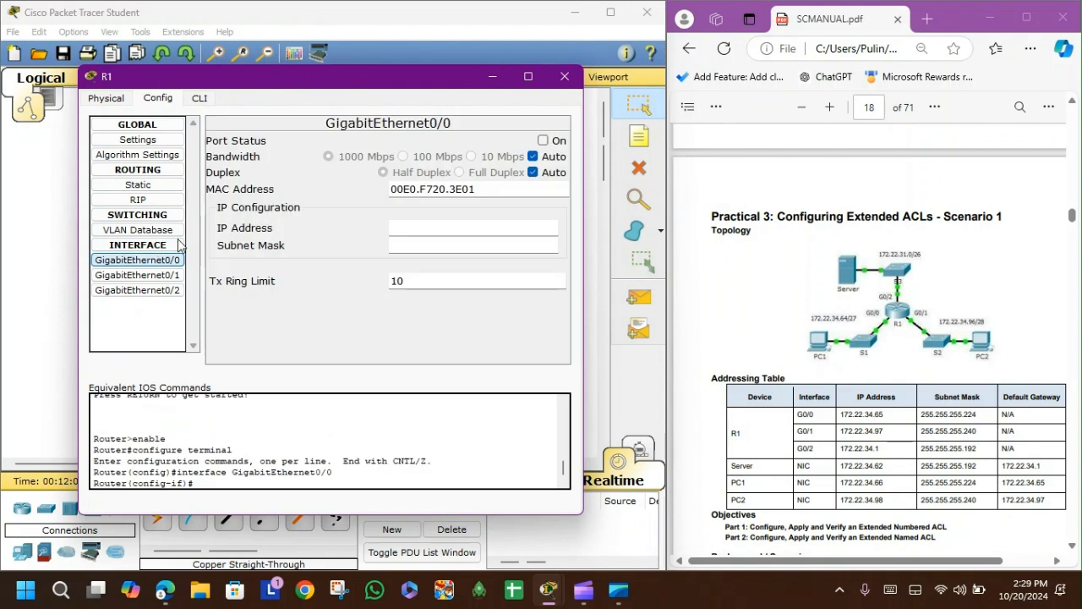
{"action": "left_click", "coordinate": [544, 141]}
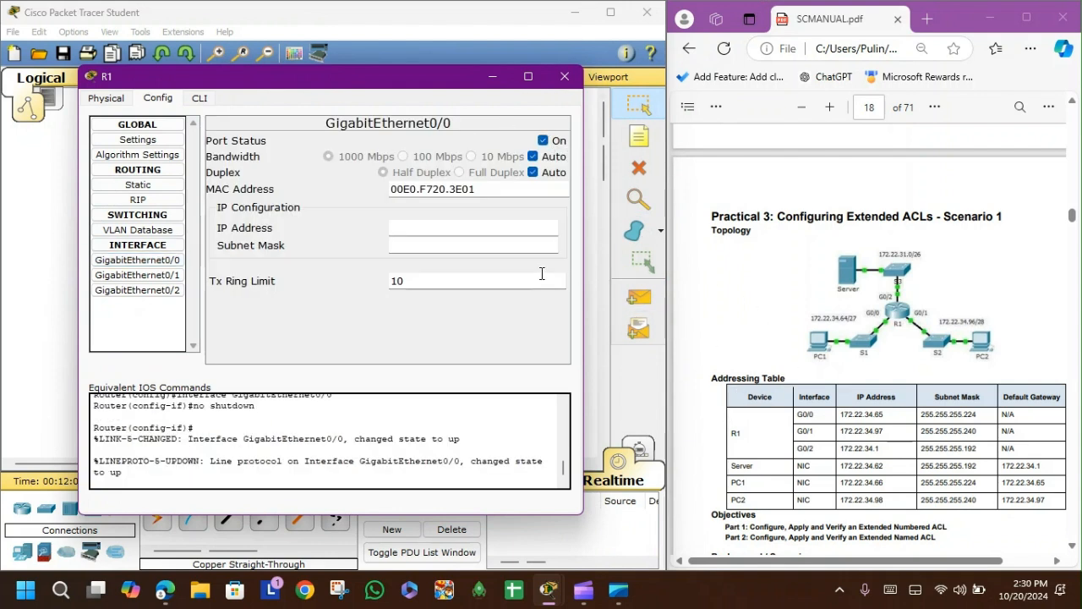
{"action": "left_click", "coordinate": [509, 230]}
{"action": "type", "text": "172.22"}
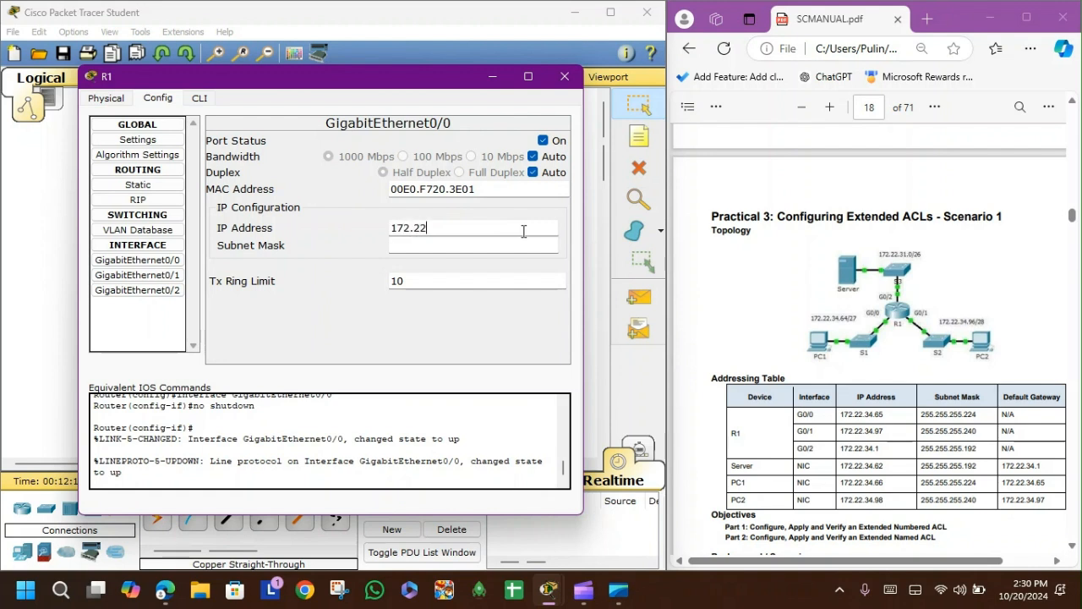
{"action": "type", "text": ".34.65"}
{"action": "left_click", "coordinate": [509, 245]}
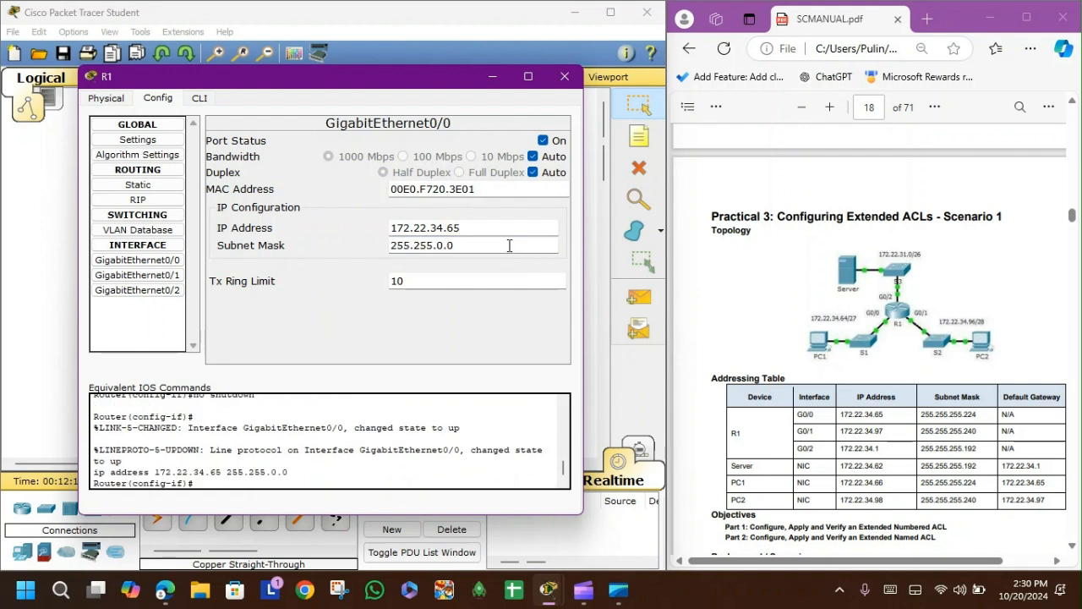
{"action": "type", "text": "255.224"}
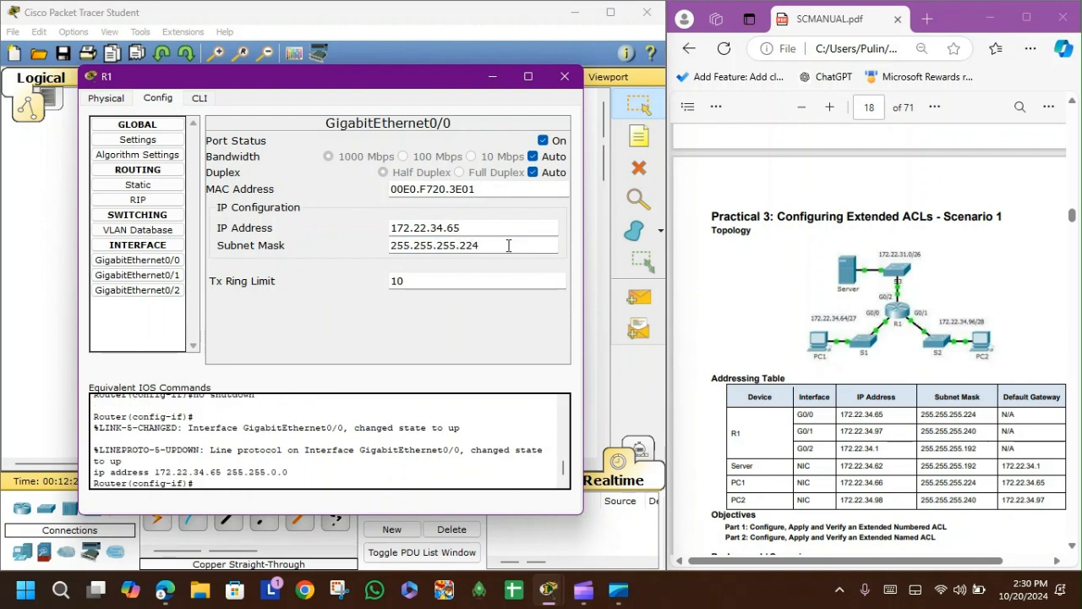
Step: Enable R1's GigabitEthernet0/1 and set its IP to 172.22.34.1 with subnet mask 255.255.255.240
{"action": "left_click", "coordinate": [181, 275]}
{"action": "left_click", "coordinate": [543, 141]}
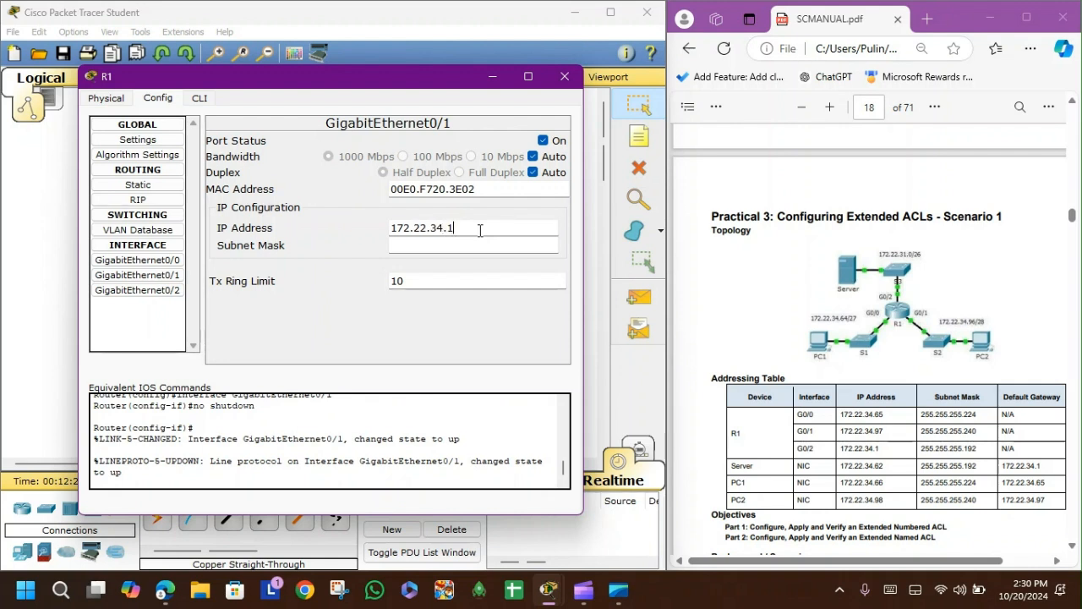
{"action": "left_click", "coordinate": [456, 245]}
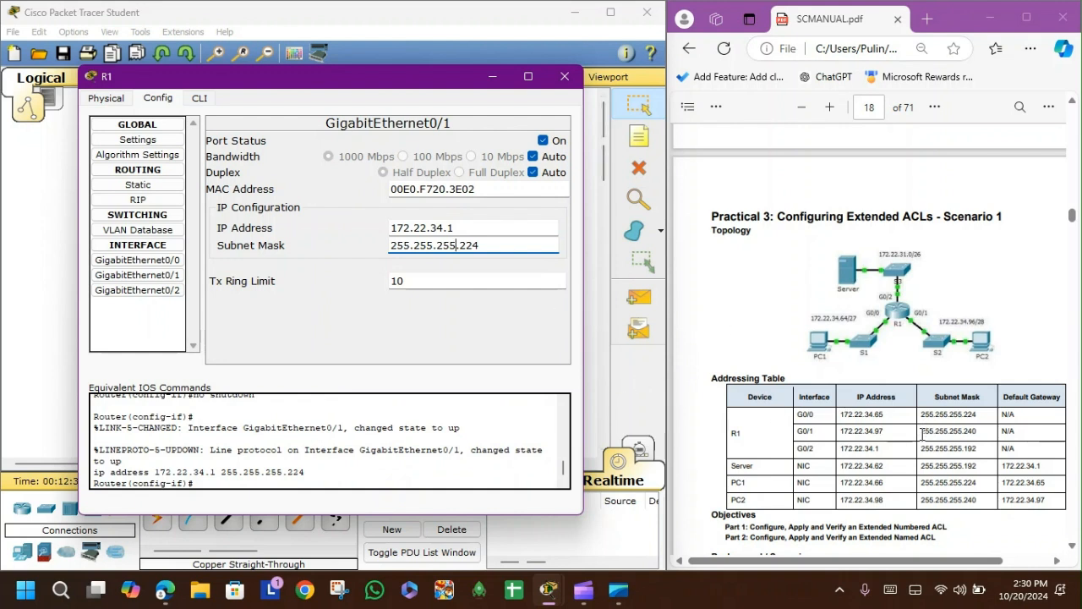
{"action": "key", "text": "BackSpace"}
{"action": "key", "text": "BackSpace"}
{"action": "type", "text": "40"}
Step: Enable GigabitEthernet0/2 and try to assign it IP address 172.22.34.1
{"action": "left_click", "coordinate": [137, 290]}
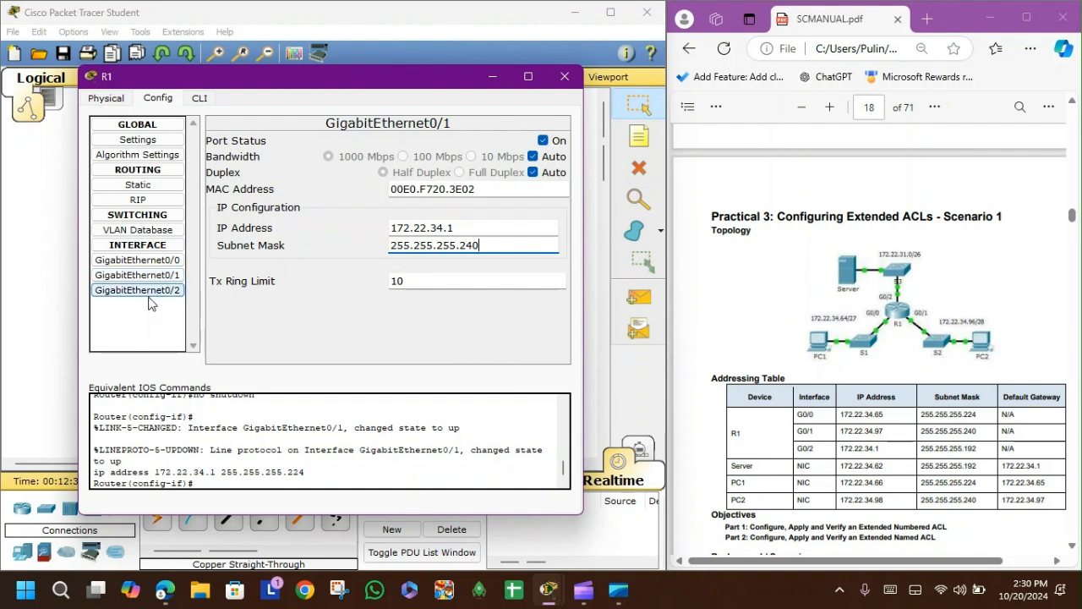
{"action": "left_click", "coordinate": [543, 141]}
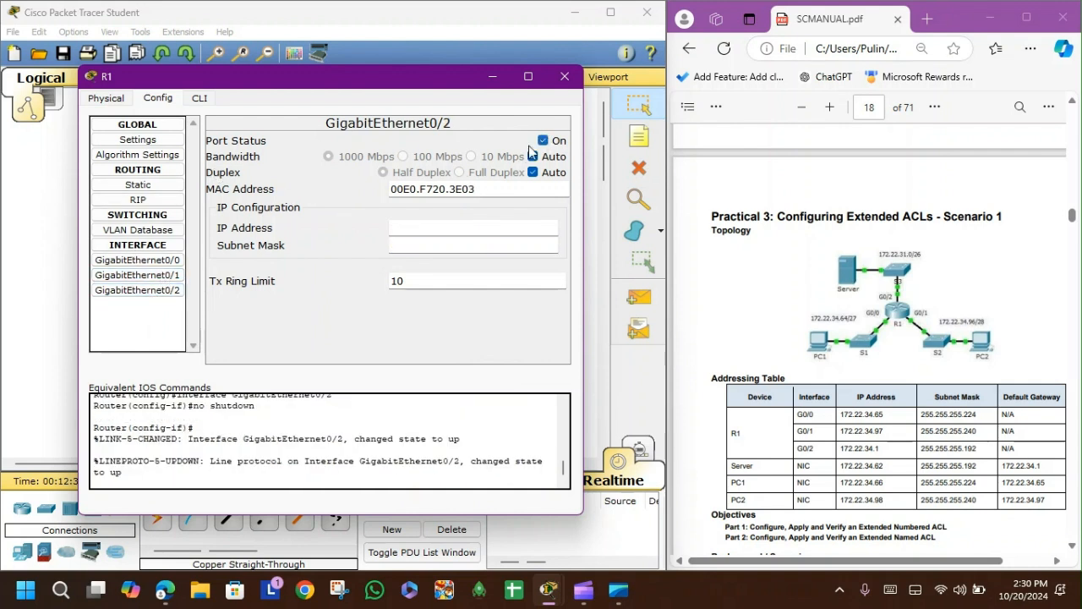
{"action": "left_click", "coordinate": [470, 227]}
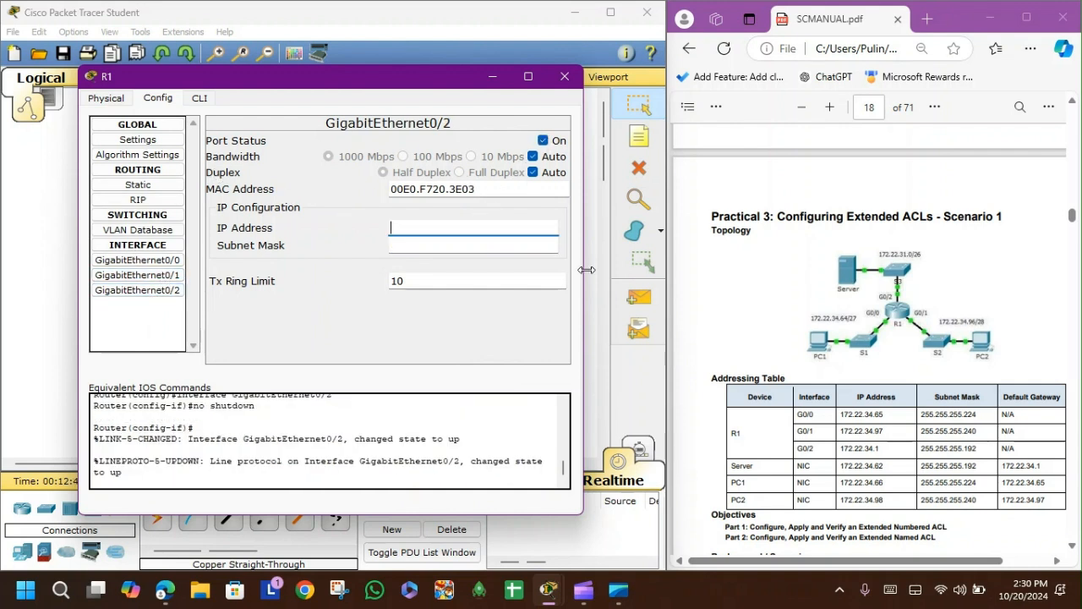
{"action": "type", "text": "172.22.34.1"}
{"action": "left_click", "coordinate": [148, 276]}
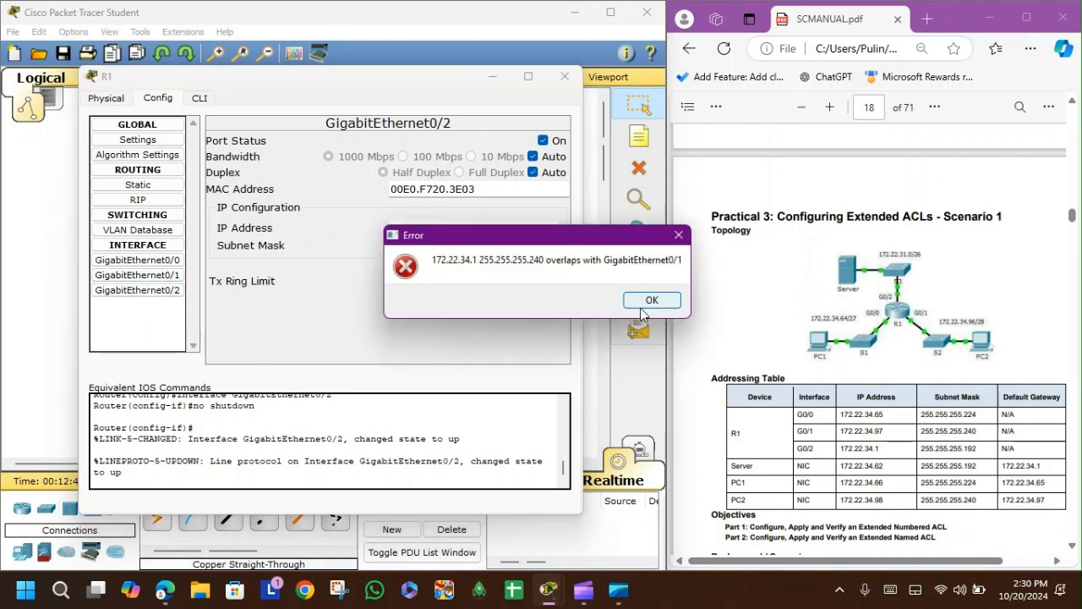
{"action": "left_click", "coordinate": [650, 300]}
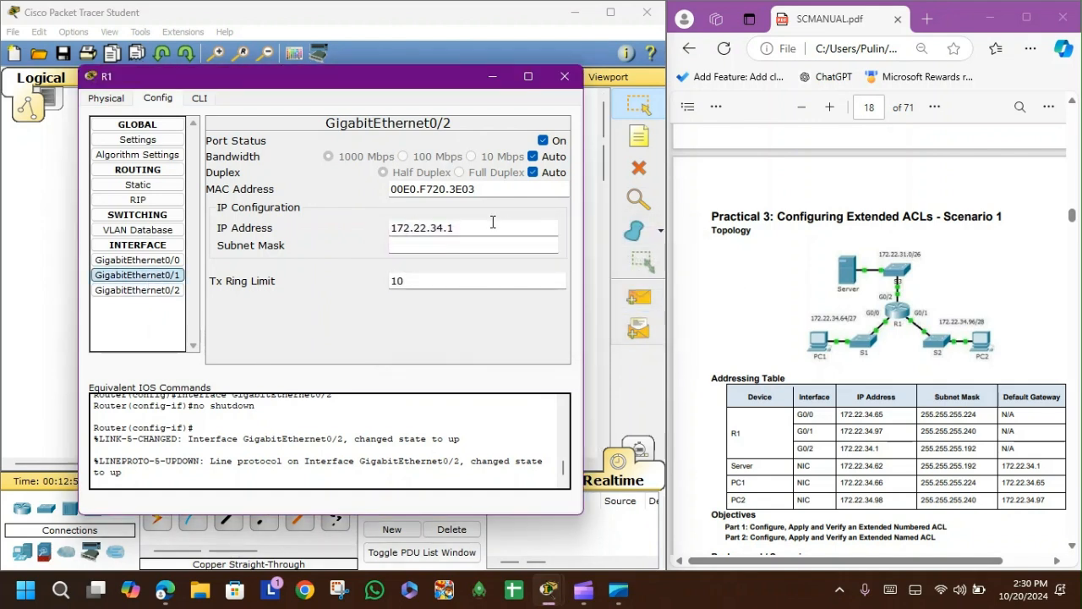
Step: Set GigabitEthernet0/2's IP to 172.22.34.97 with subnet mask 255.255.255.240
{"action": "left_click", "coordinate": [492, 223]}
{"action": "key", "text": "BackSpace"}
{"action": "key", "text": "BackSpace"}
{"action": "key", "text": "BackSpace"}
{"action": "key", "text": "BackSpace"}
{"action": "key", "text": "BackSpace"}
{"action": "key", "text": "BackSpace"}
{"action": "key", "text": "BackSpace"}
{"action": "key", "text": "BackSpace"}
{"action": "key", "text": "BackSpace"}
{"action": "key", "text": "BackSpace"}
{"action": "key", "text": "BackSpace"}
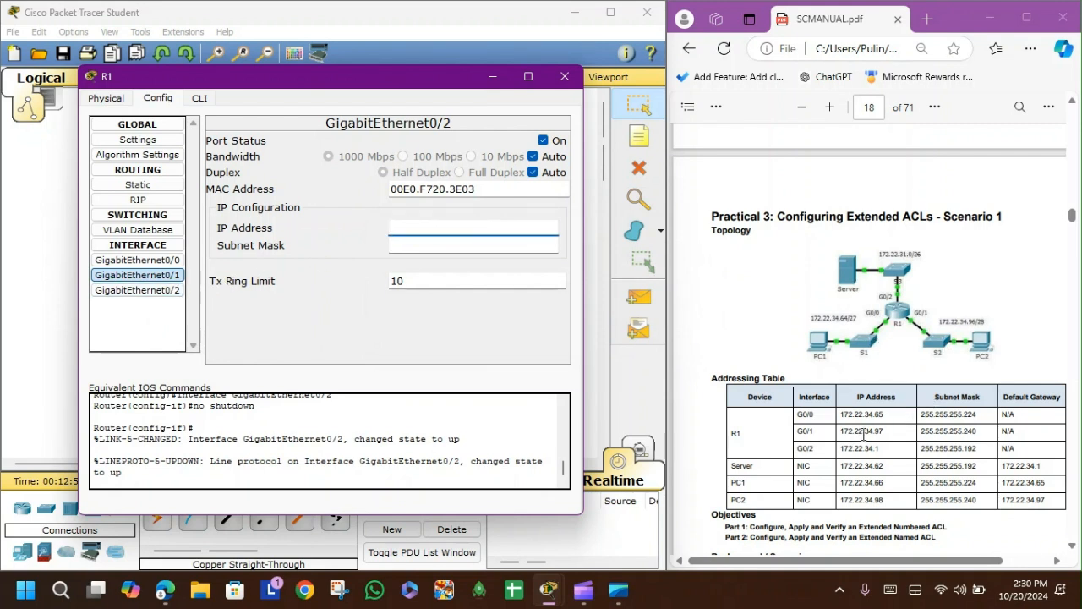
{"action": "left_click", "coordinate": [419, 232]}
{"action": "type", "text": "172.22.34.97"}
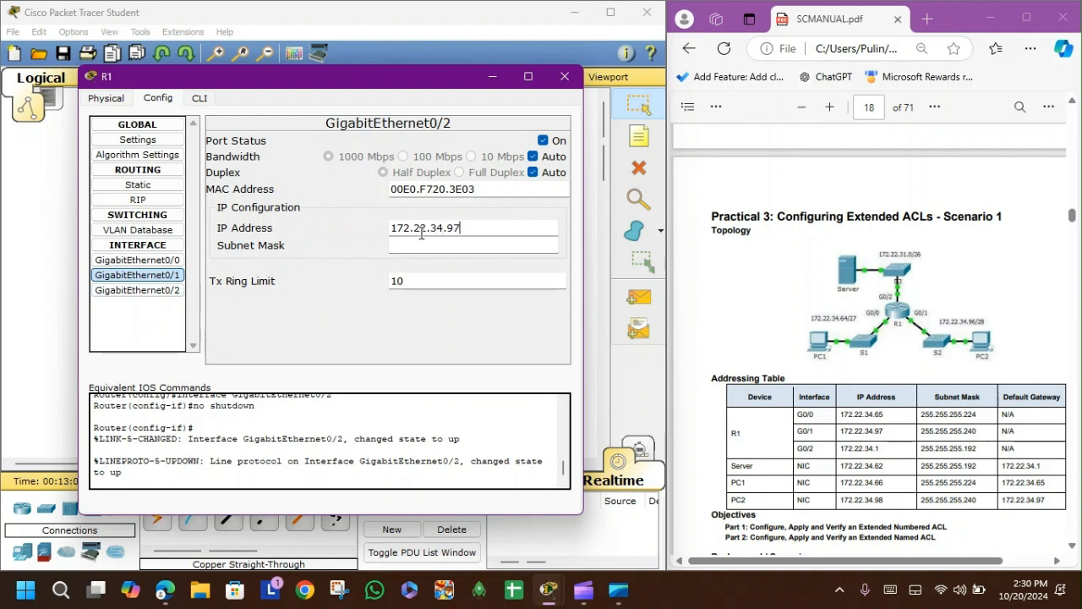
{"action": "left_click", "coordinate": [492, 243]}
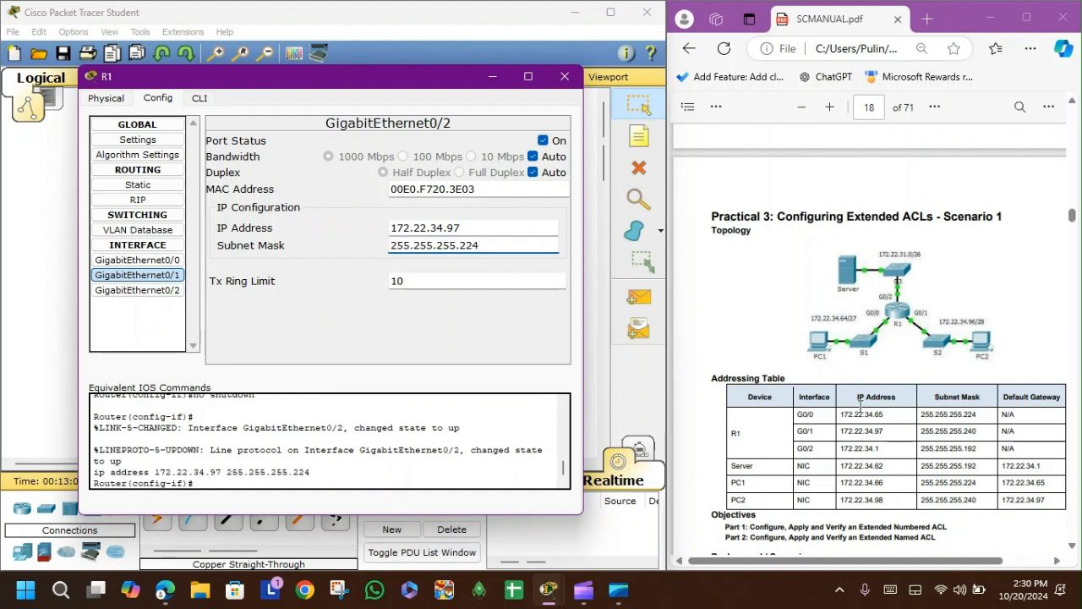
{"action": "key", "text": "BackSpace"}
{"action": "key", "text": "BackSpace"}
{"action": "key", "text": "BackSpace"}
{"action": "left_click", "coordinate": [127, 290]}
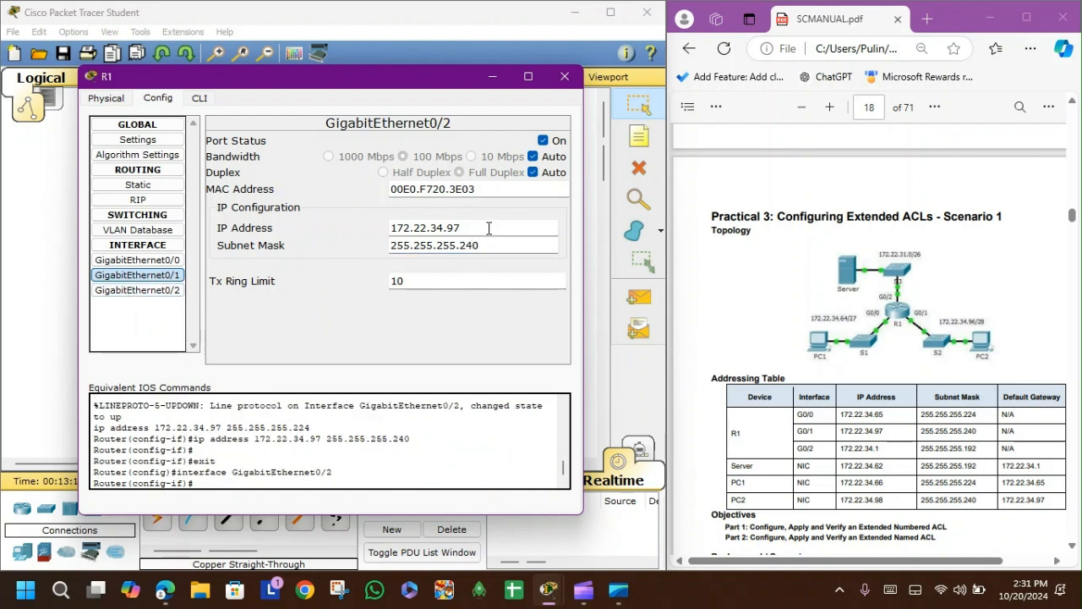
Step: Review the IP settings of each GigabitEthernet interface on R1
{"action": "left_click", "coordinate": [161, 289]}
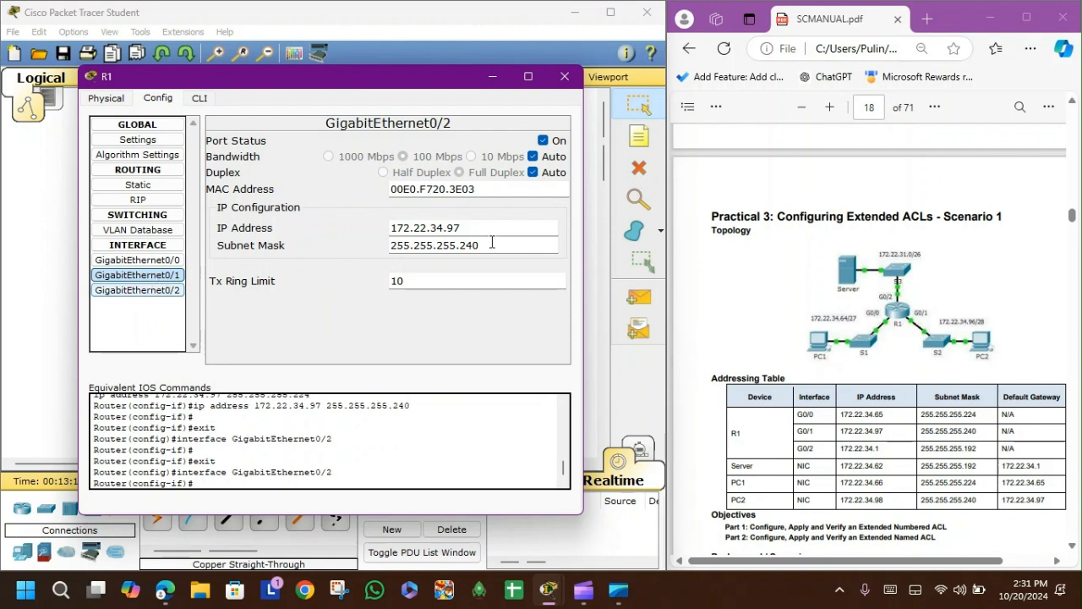
{"action": "left_click", "coordinate": [150, 290]}
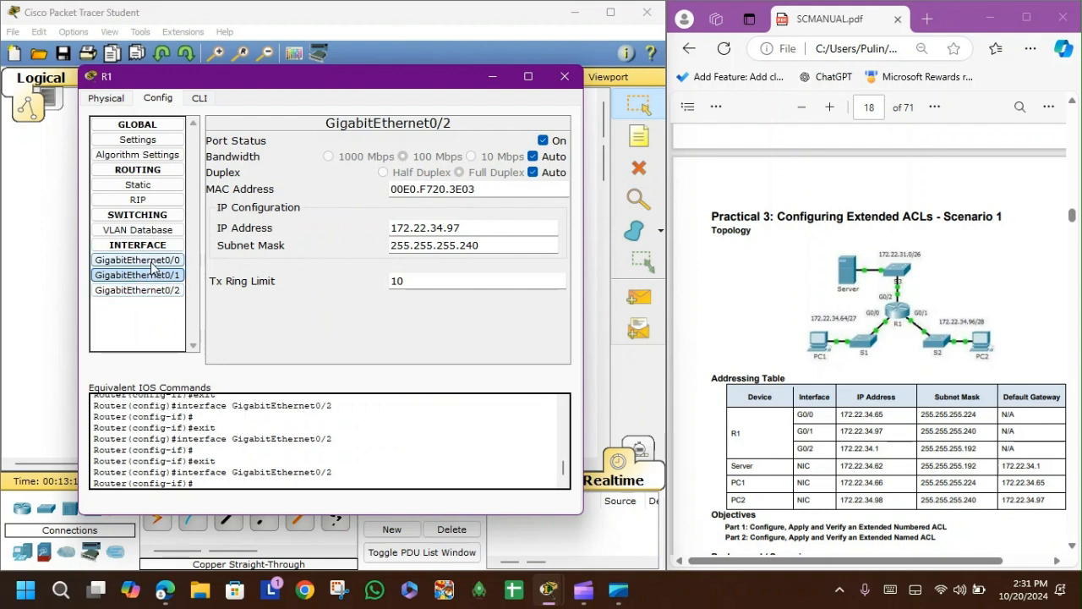
{"action": "left_click", "coordinate": [152, 263]}
{"action": "left_click", "coordinate": [501, 234]}
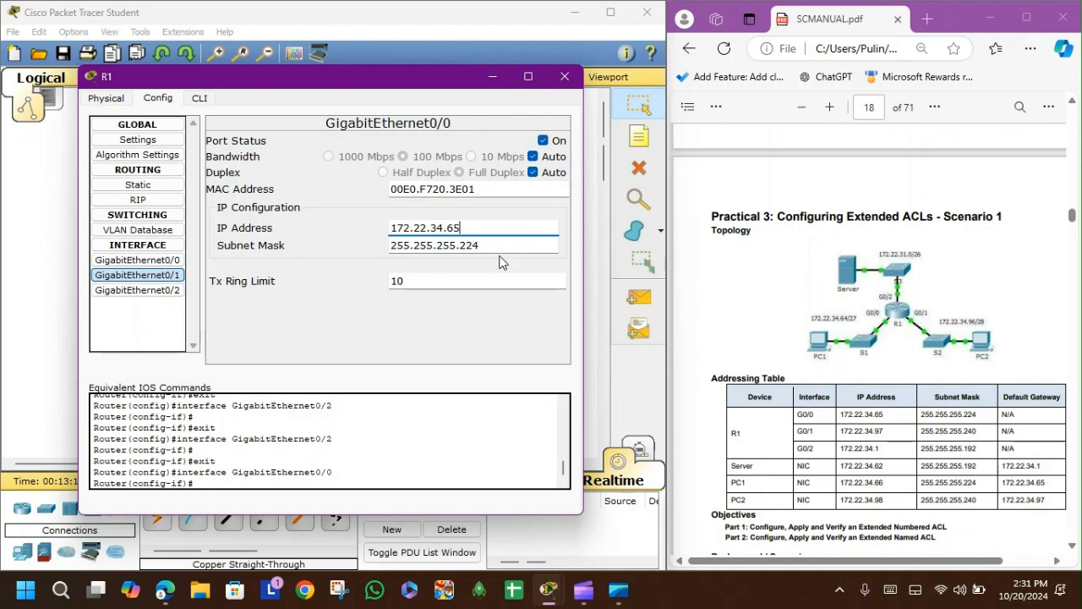
{"action": "left_click", "coordinate": [145, 290]}
{"action": "left_click", "coordinate": [145, 263]}
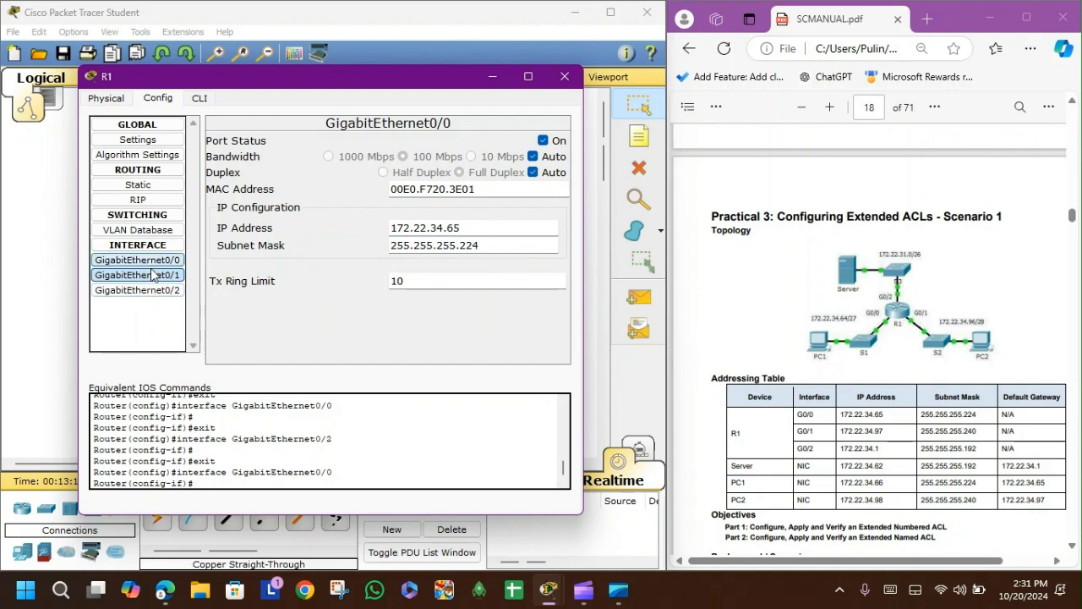
Step: Reopen R1's configuration and clear the IP addresses from GigabitEthernet0/1 and GigabitEthernet0/2
{"action": "left_click", "coordinate": [565, 77]}
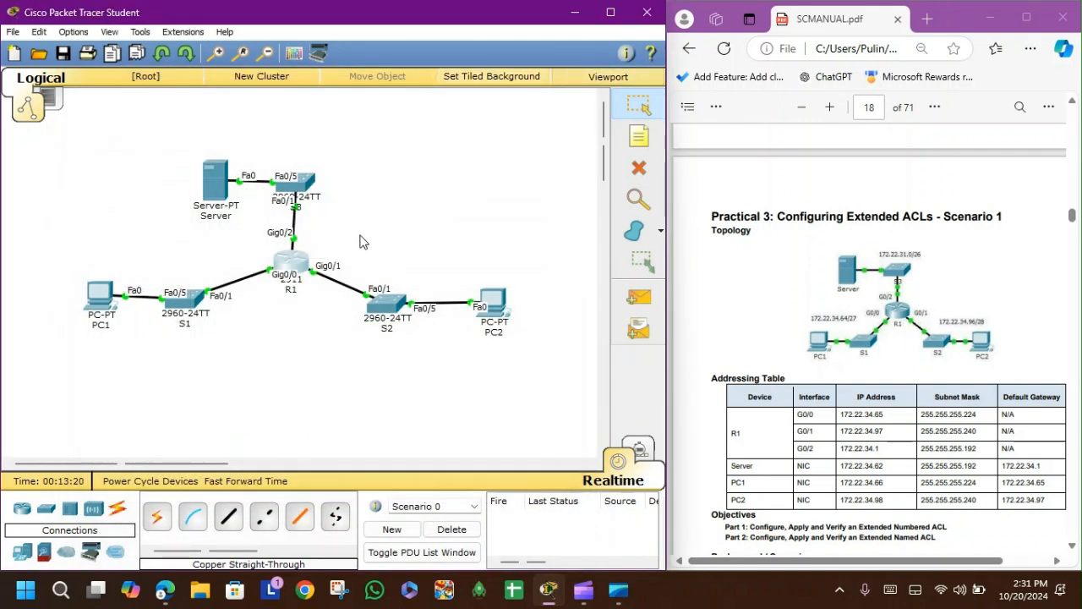
{"action": "left_click", "coordinate": [277, 269]}
{"action": "left_click", "coordinate": [393, 301]}
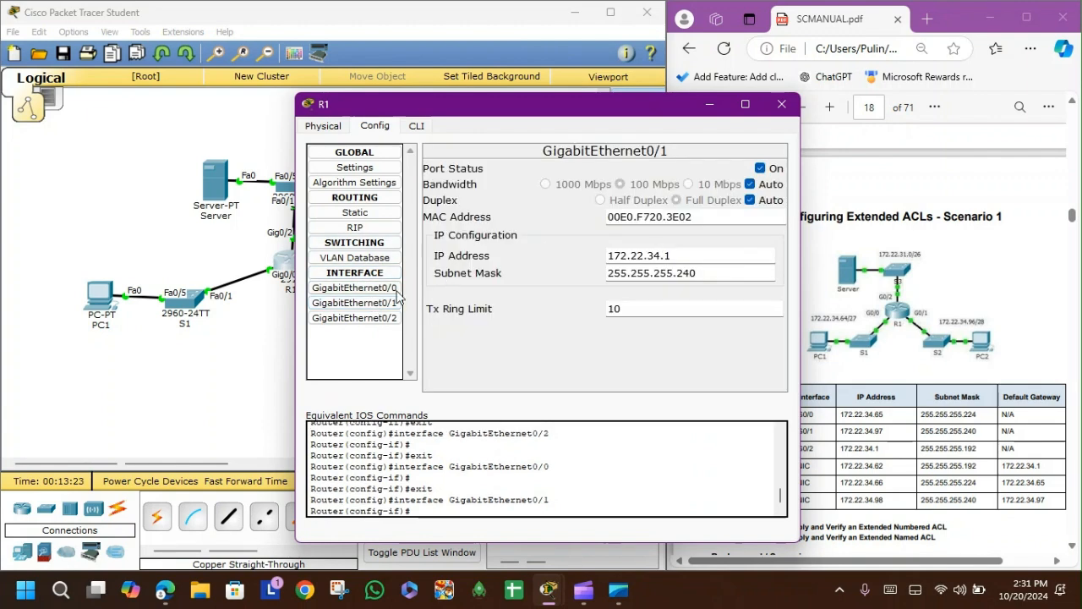
{"action": "left_click", "coordinate": [347, 317]}
{"action": "left_click_drag", "start_coordinate": [579, 116], "coordinate": [408, 100]}
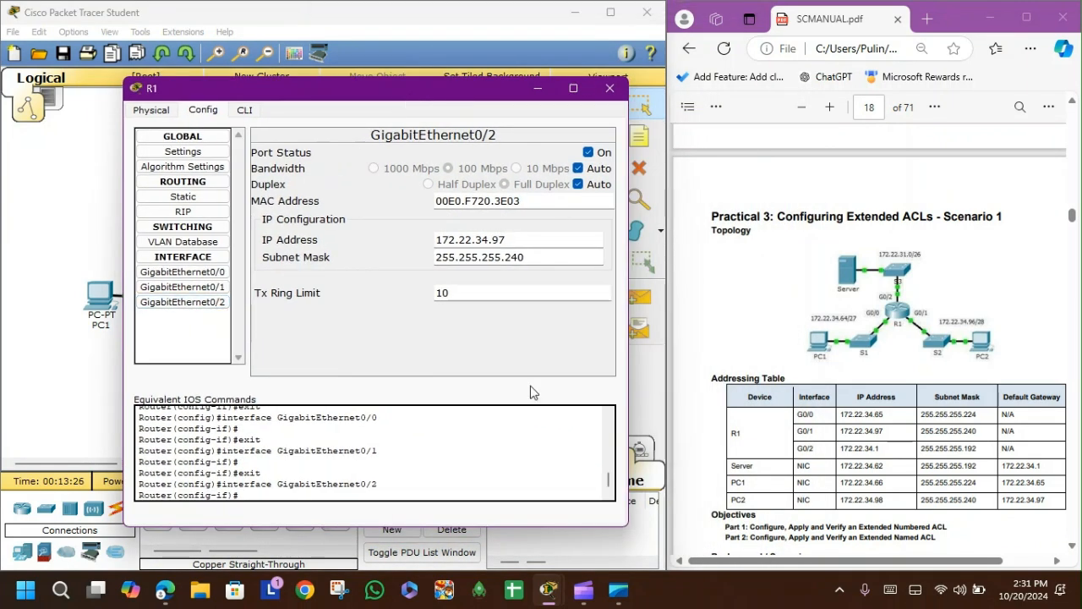
{"action": "left_click", "coordinate": [222, 289]}
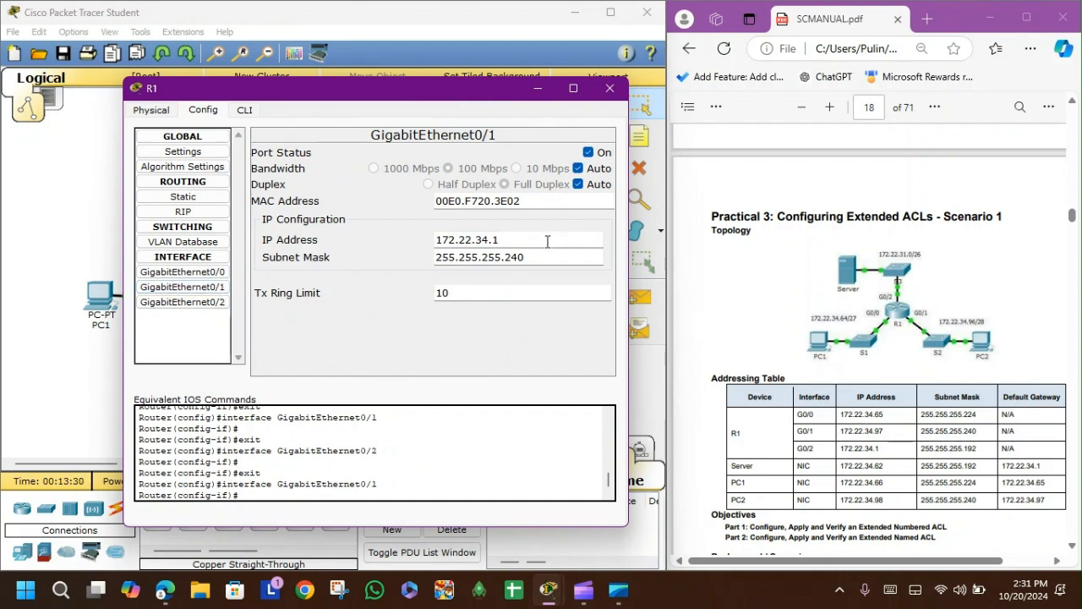
{"action": "left_click_drag", "start_coordinate": [547, 242], "coordinate": [421, 240]}
{"action": "key", "text": "BackSpace"}
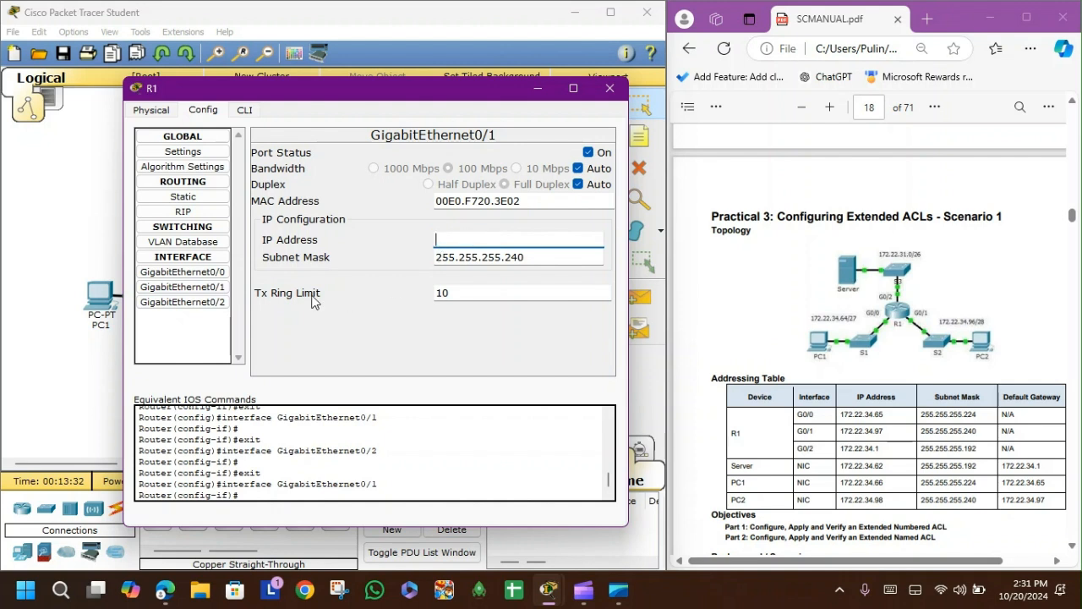
{"action": "left_click", "coordinate": [183, 302]}
{"action": "left_click_drag", "start_coordinate": [531, 237], "coordinate": [368, 235]}
{"action": "key", "text": "BackSpace"}
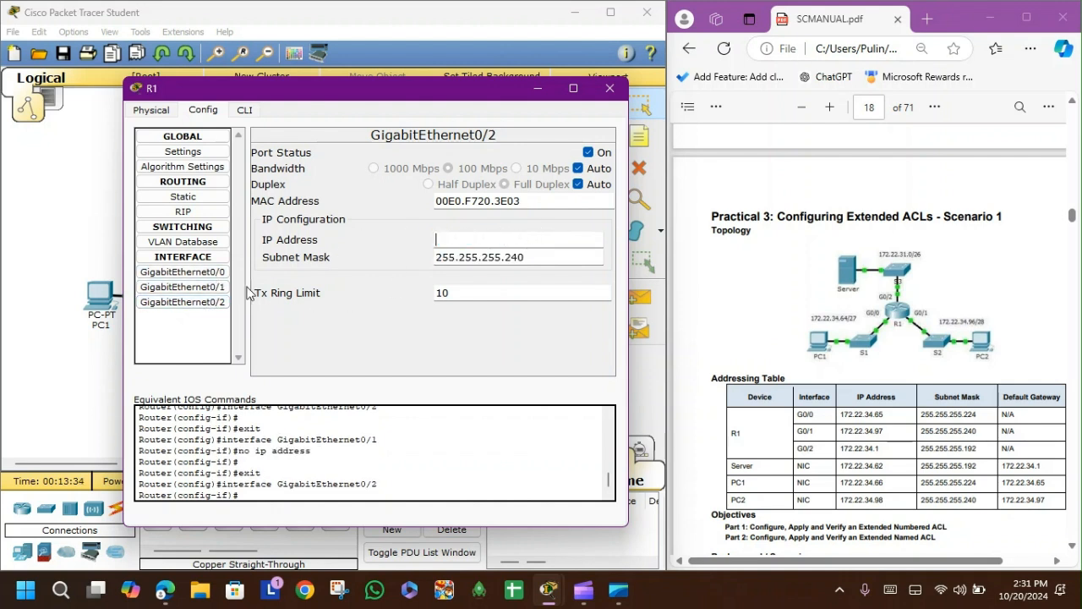
Step: Set GigabitEthernet0/1's IP to 172.22.34.97 with subnet mask 255.255.255.240
{"action": "left_click", "coordinate": [211, 289]}
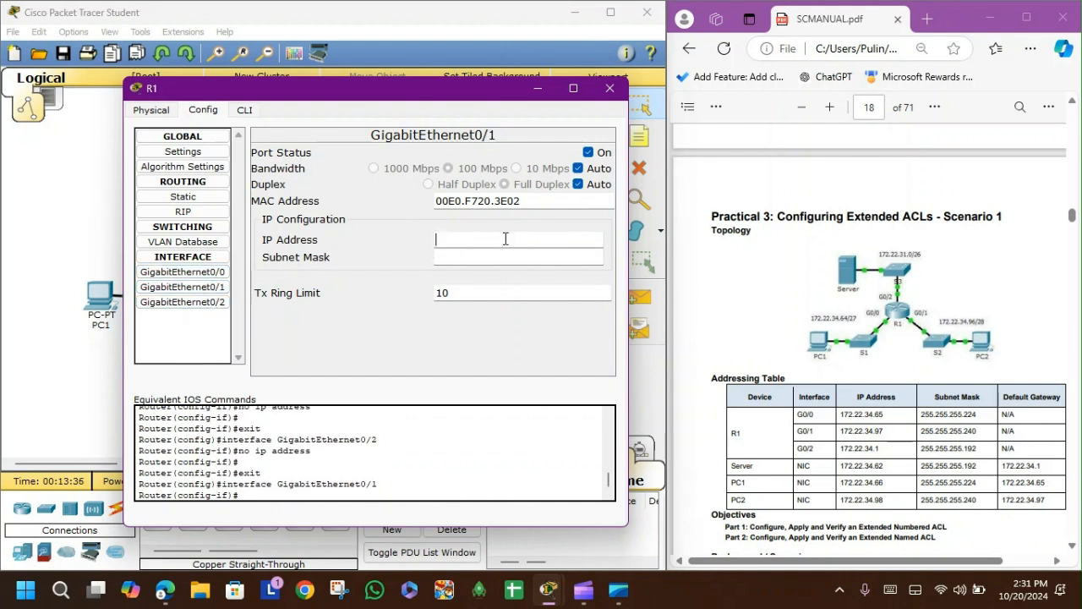
{"action": "type", "text": "172.22.34.97"}
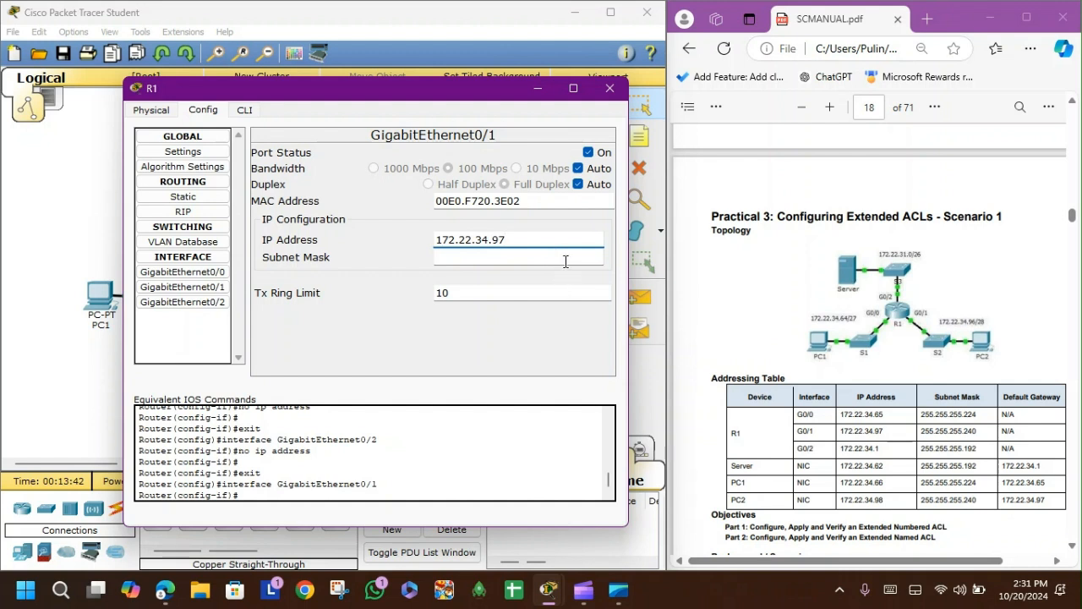
{"action": "left_click", "coordinate": [566, 261]}
{"action": "key", "text": "BackSpace"}
{"action": "key", "text": "BackSpace"}
{"action": "type", "text": "40"}
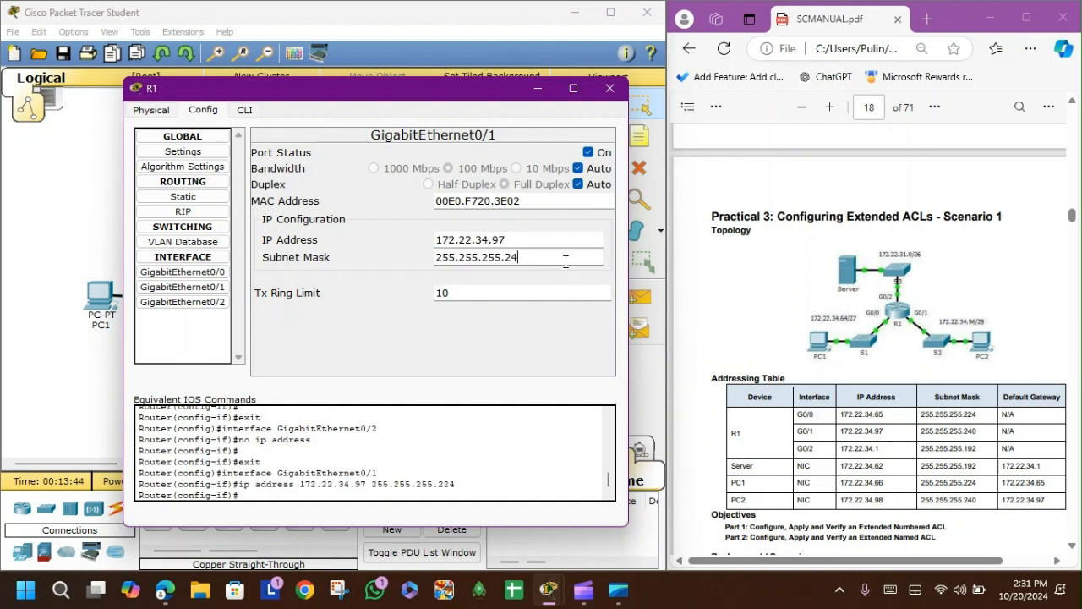
Step: Set GigabitEthernet0/2's IP to 172.22.34.1 with subnet mask 255.255.255.192 and close R1's window
{"action": "left_click", "coordinate": [183, 301]}
{"action": "left_click", "coordinate": [460, 241]}
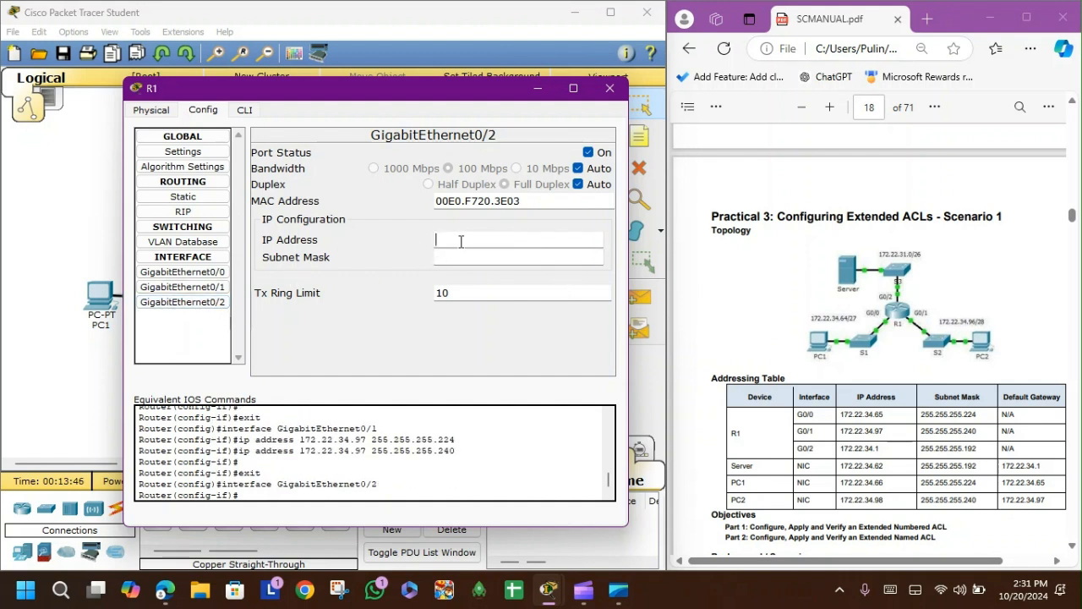
{"action": "type", "text": "172.22.34.1"}
{"action": "left_click", "coordinate": [495, 256]}
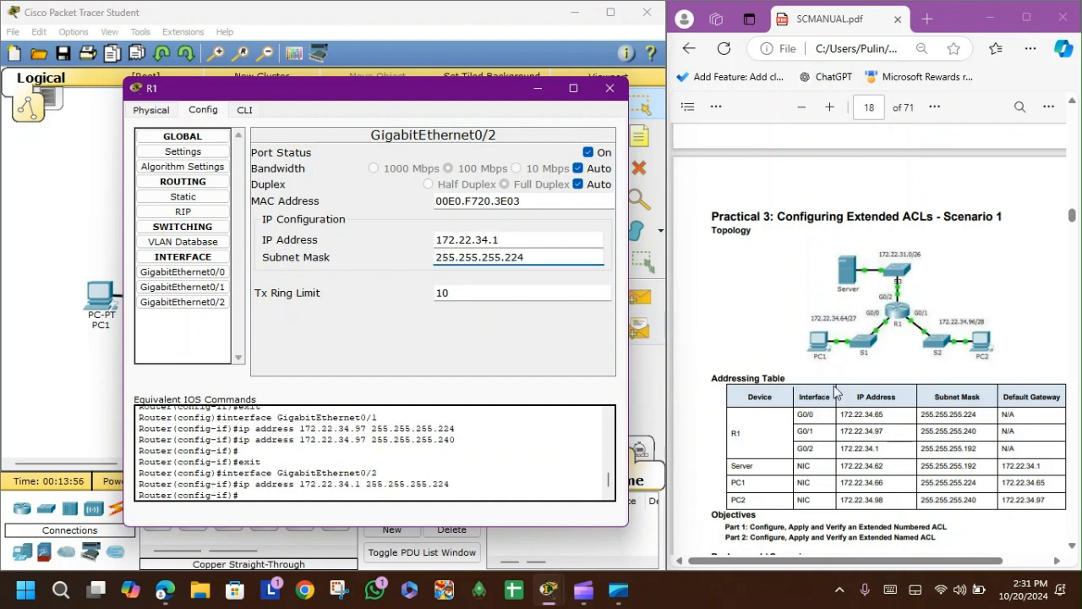
{"action": "key", "text": "Right"}
{"action": "key", "text": "Right"}
{"action": "key", "text": "Right"}
{"action": "type", "text": "192"}
{"action": "left_click", "coordinate": [609, 88]}
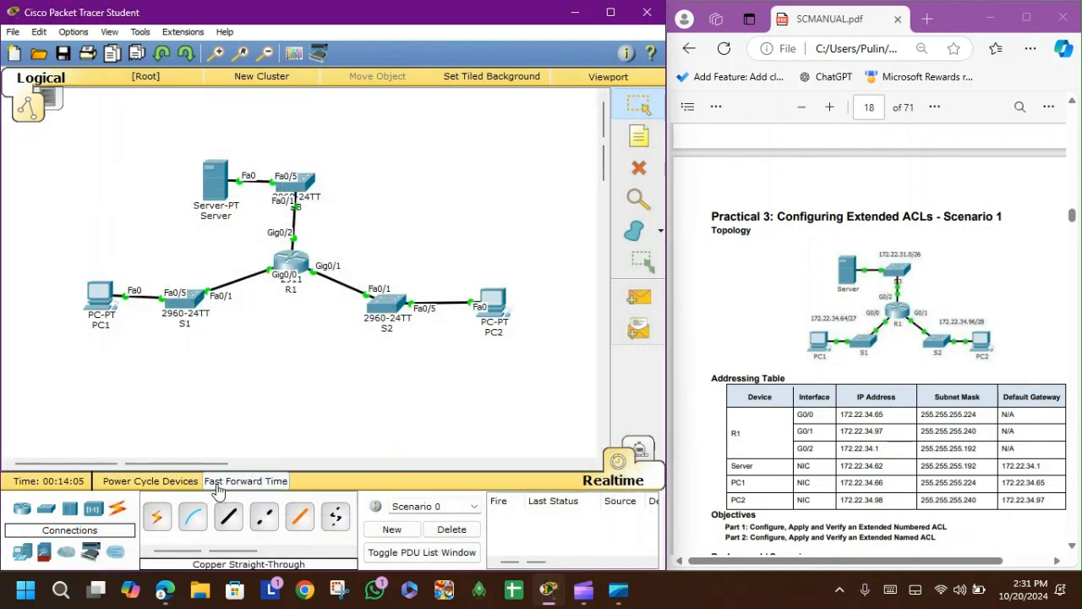
Step: Fast-forward the simulation time so the links come up
{"action": "left_click", "coordinate": [217, 482]}
{"action": "double_click", "coordinate": [217, 485]}
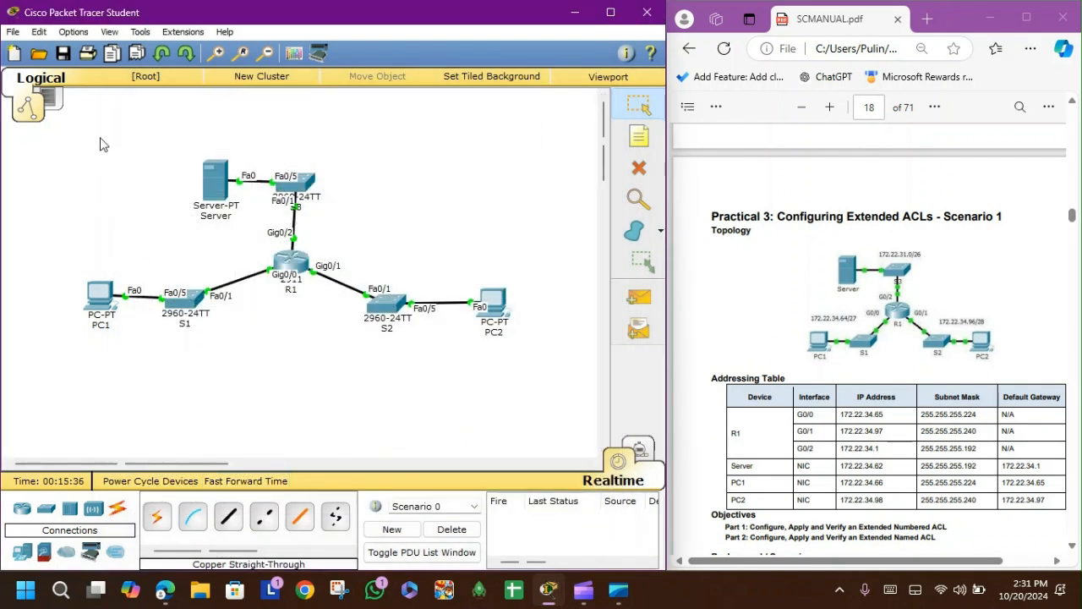
{"action": "left_click_drag", "start_coordinate": [100, 137], "coordinate": [512, 413]}
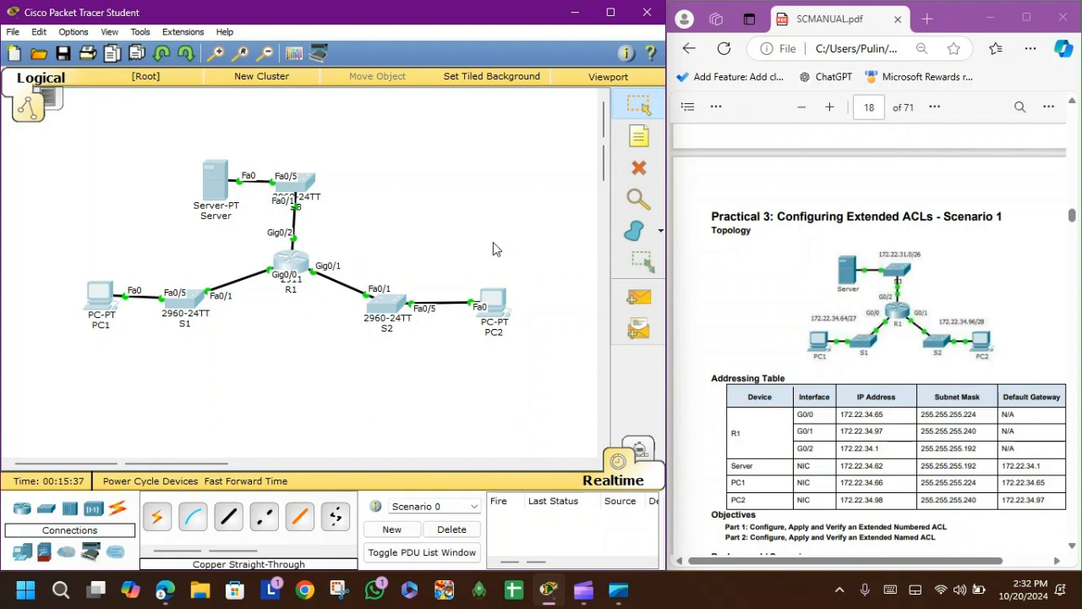
{"action": "left_click", "coordinate": [497, 236]}
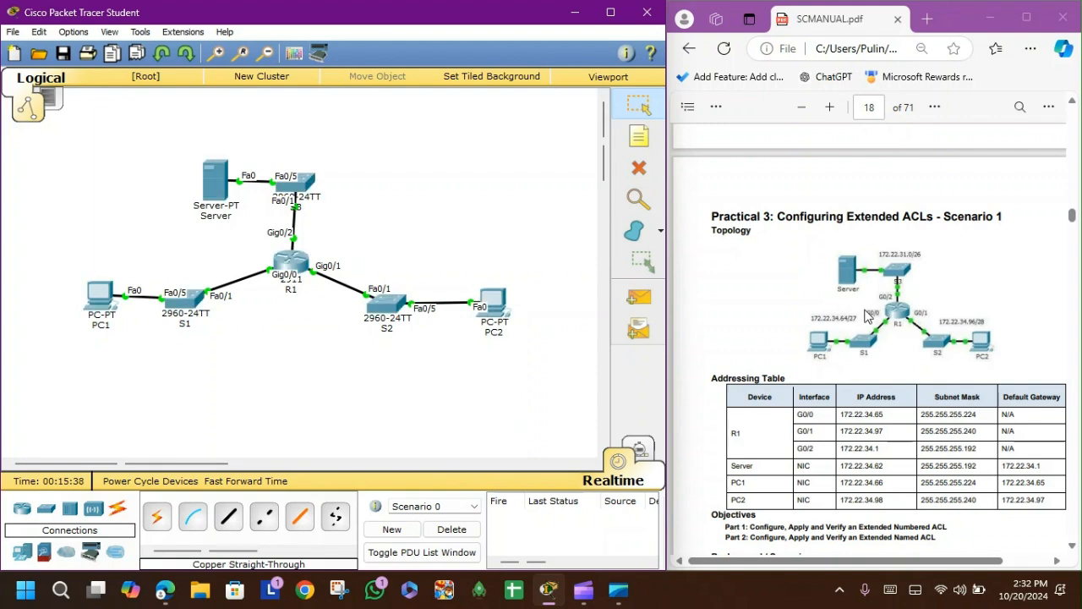
{"action": "key", "text": "super+n"}
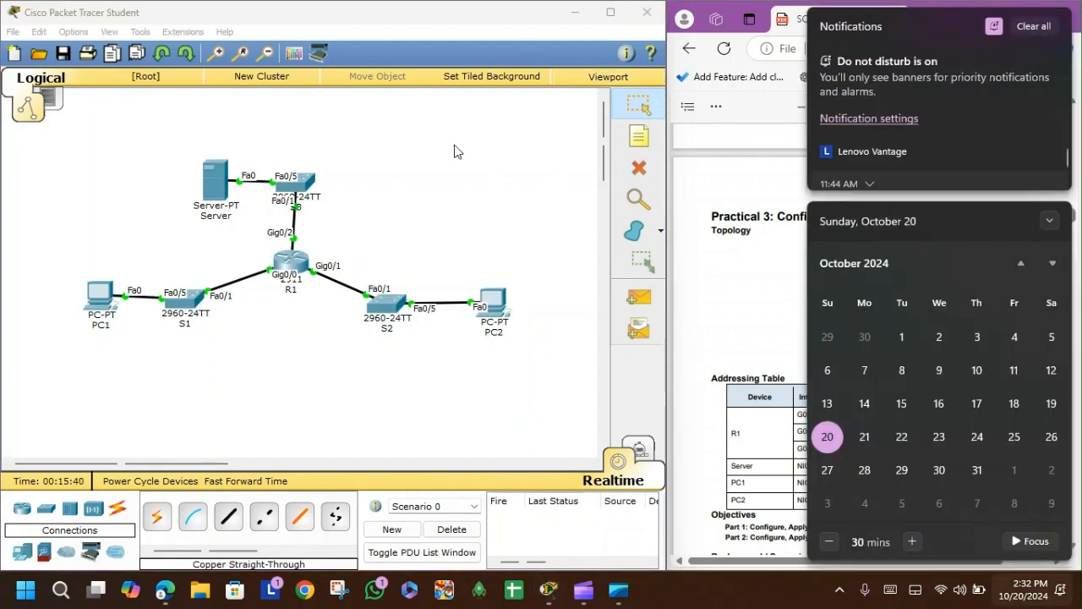
{"action": "left_click", "coordinate": [455, 145]}
{"action": "scroll", "coordinate": [948, 313], "scroll_direction": "down", "scroll_amount": 3}
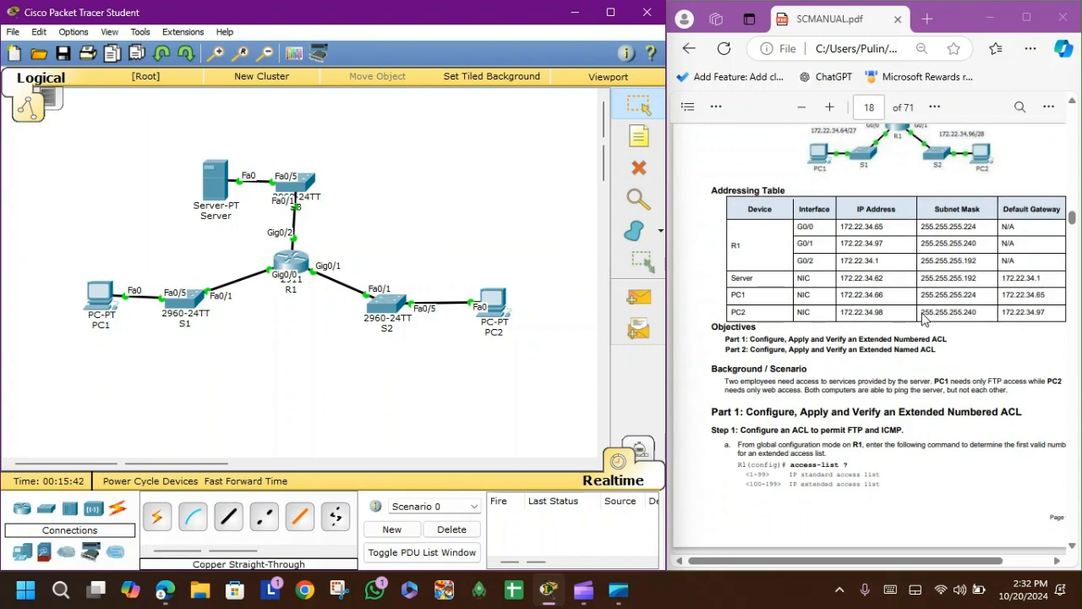
Step: Review the manual's ACL instructions, reopen R1's CLI and exit interface configuration to global configuration mode
{"action": "scroll", "coordinate": [924, 317], "scroll_direction": "down", "scroll_amount": 1}
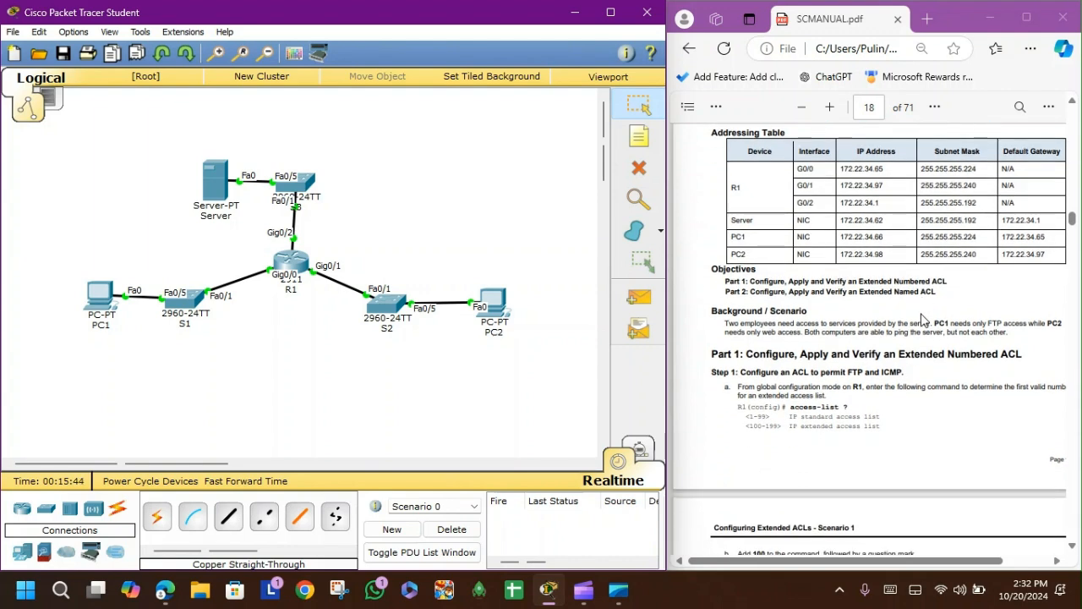
{"action": "scroll", "coordinate": [924, 319], "scroll_direction": "down", "scroll_amount": 2}
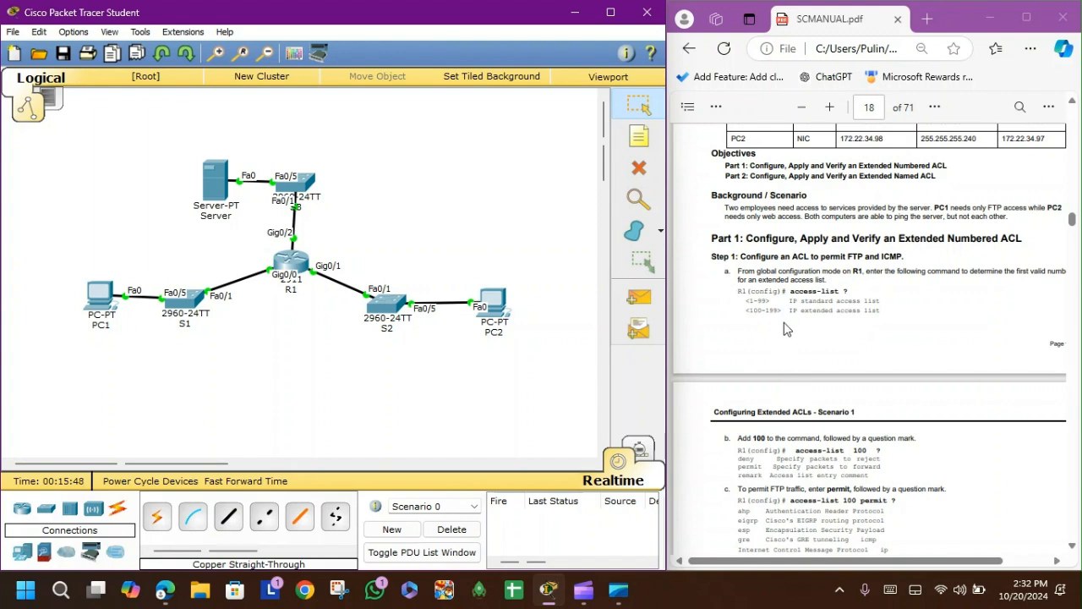
{"action": "scroll", "coordinate": [786, 329], "scroll_direction": "down", "scroll_amount": 1}
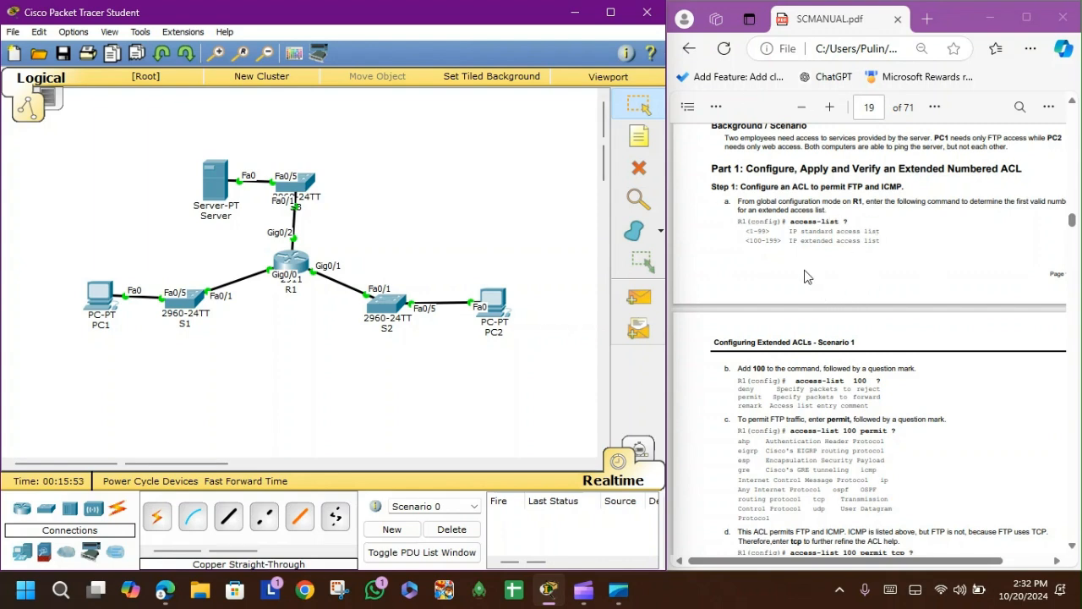
{"action": "scroll", "coordinate": [786, 238], "scroll_direction": "down", "scroll_amount": 1}
{"action": "left_click_drag", "start_coordinate": [789, 206], "coordinate": [849, 214]}
{"action": "left_click", "coordinate": [330, 343]}
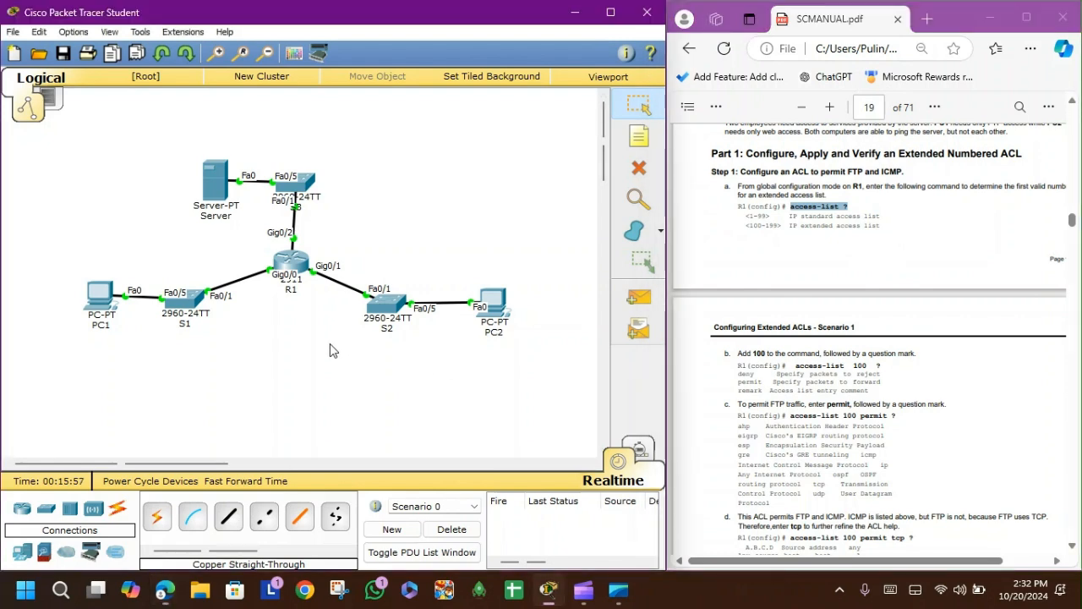
{"action": "left_click", "coordinate": [294, 260]}
{"action": "left_click", "coordinate": [414, 127]}
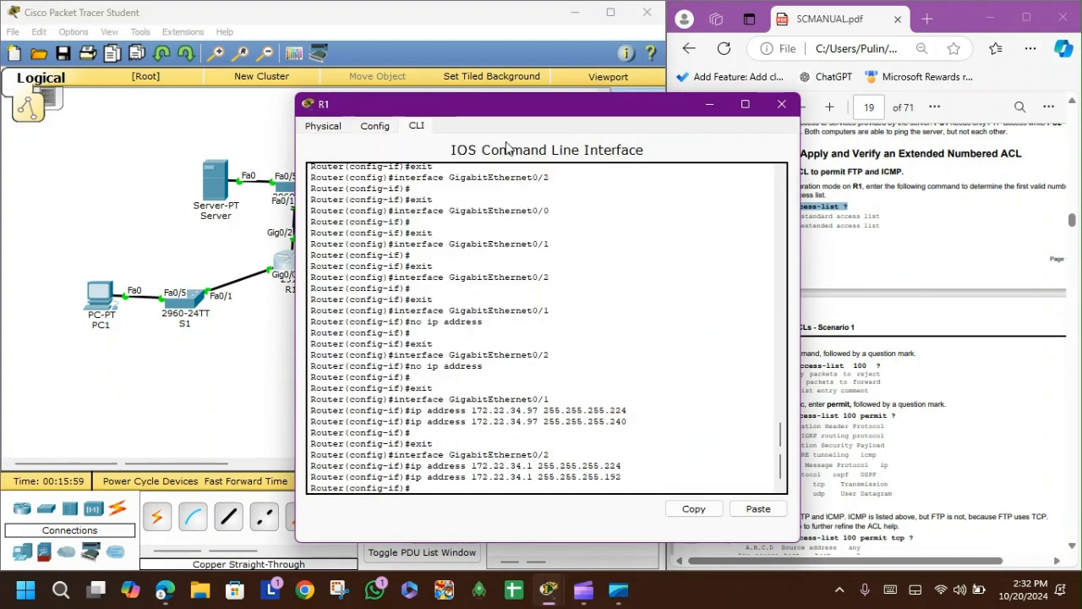
{"action": "left_click_drag", "start_coordinate": [493, 104], "coordinate": [266, 73]}
{"action": "key", "text": "Return"}
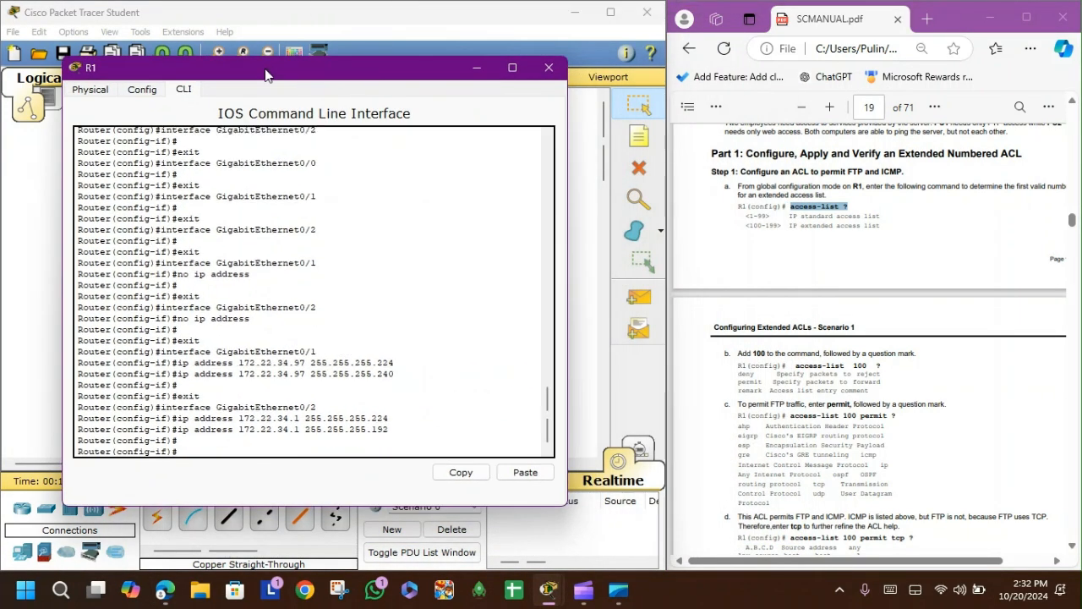
{"action": "type", "text": "exit"}
{"action": "key", "text": "Return"}
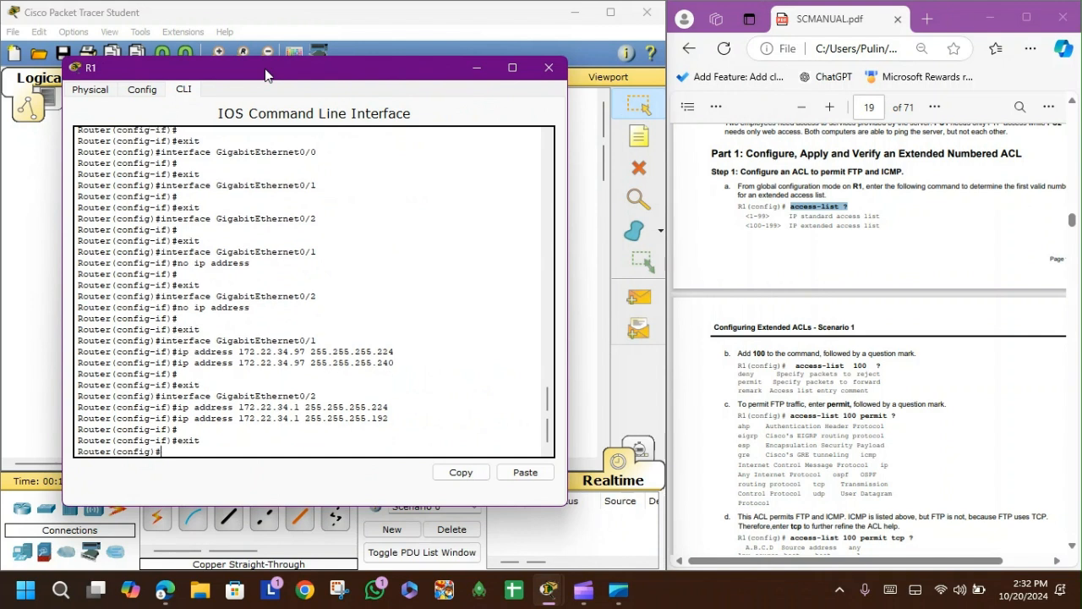
Step: Query the available access-list number ranges with access-list ?
{"action": "type", "text": "access"}
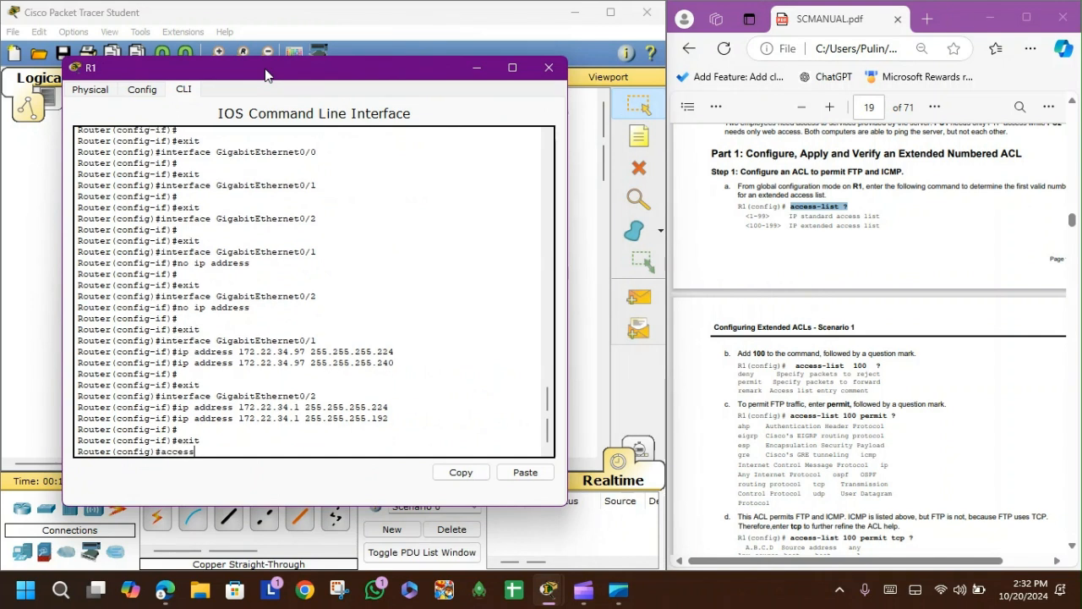
{"action": "type", "text": "-list ?"}
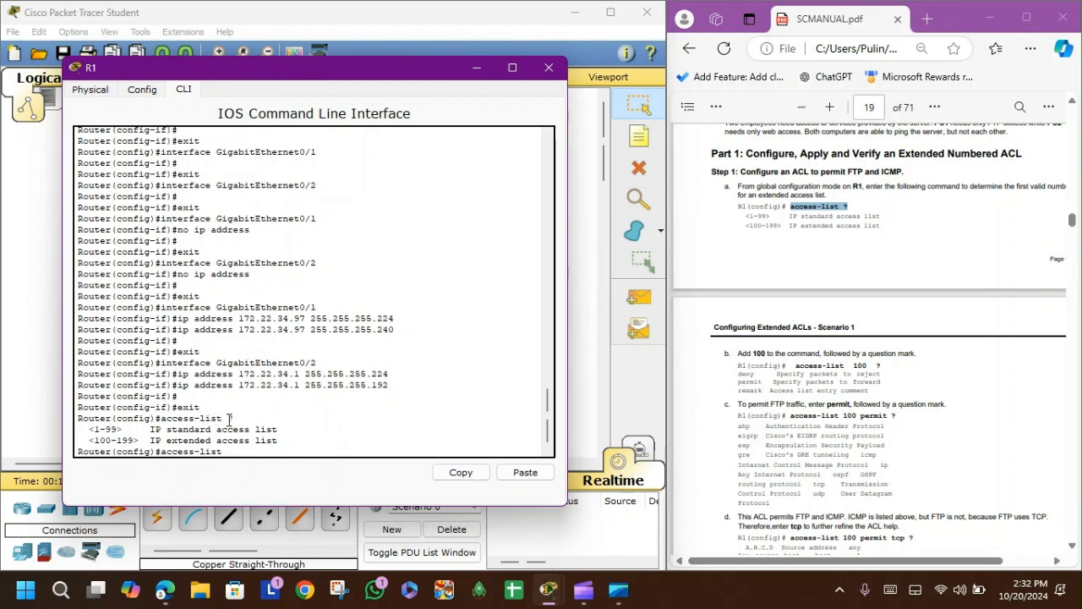
{"action": "left_click_drag", "start_coordinate": [226, 418], "coordinate": [242, 420]}
Step: Start ACL 100 entry permitting TCP from source 172.22.34.64 with wildcard mask 0.0.0.31
{"action": "scroll", "coordinate": [863, 366], "scroll_direction": "down", "scroll_amount": 5}
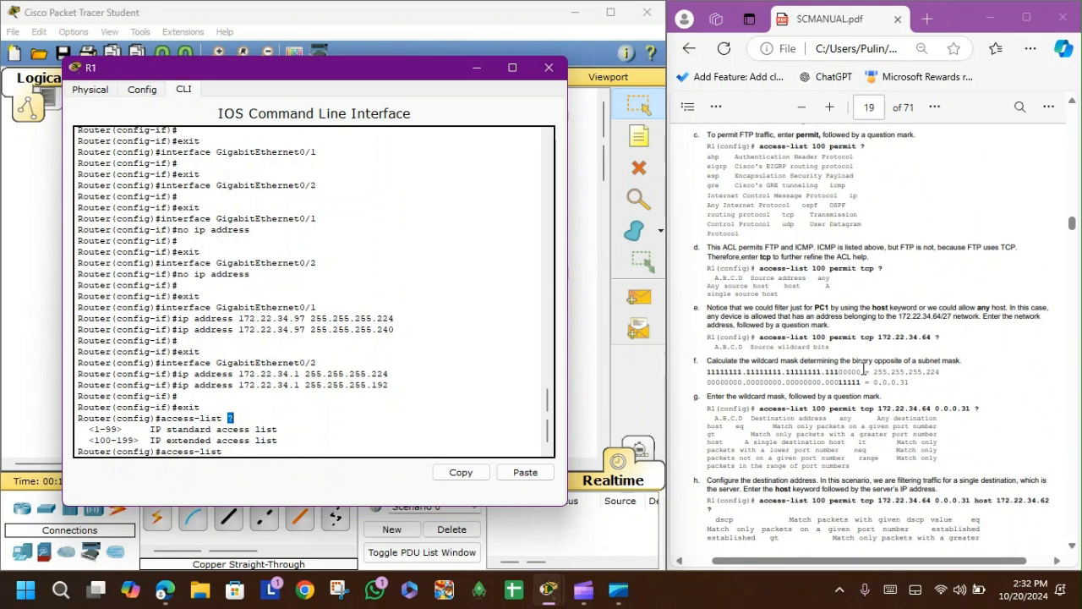
{"action": "scroll", "coordinate": [864, 370], "scroll_direction": "down", "scroll_amount": 8}
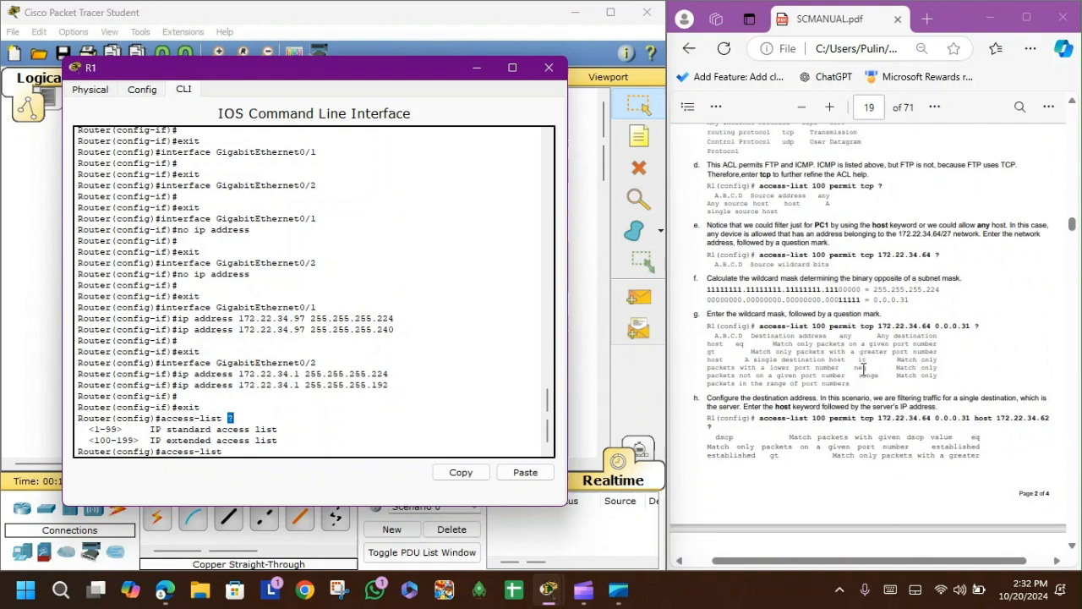
{"action": "scroll", "coordinate": [863, 370], "scroll_direction": "down", "scroll_amount": 1}
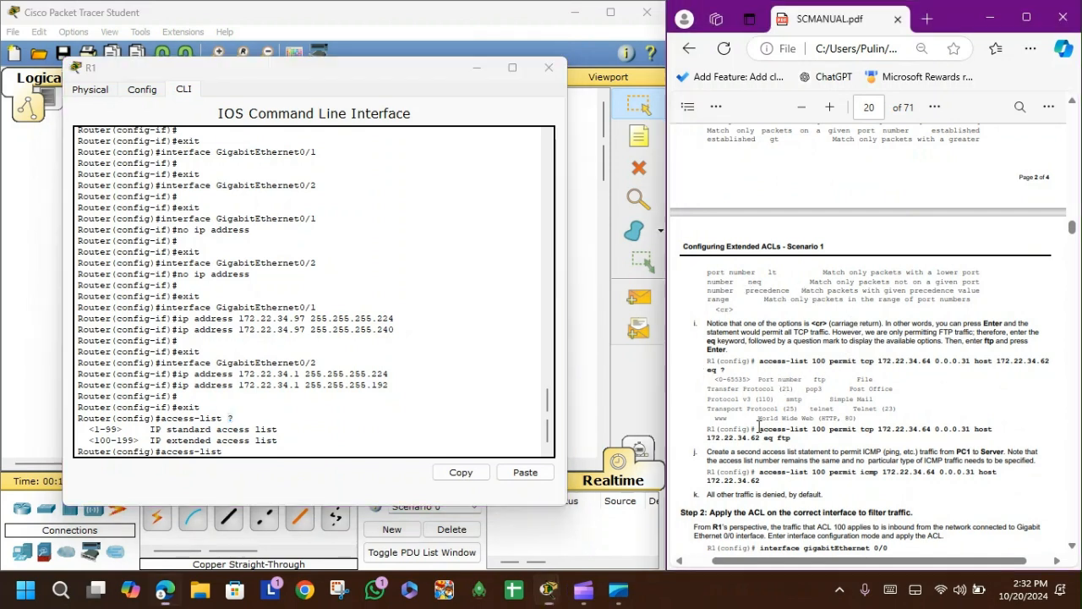
{"action": "left_click_drag", "start_coordinate": [759, 428], "coordinate": [790, 439]}
{"action": "left_click", "coordinate": [284, 451]}
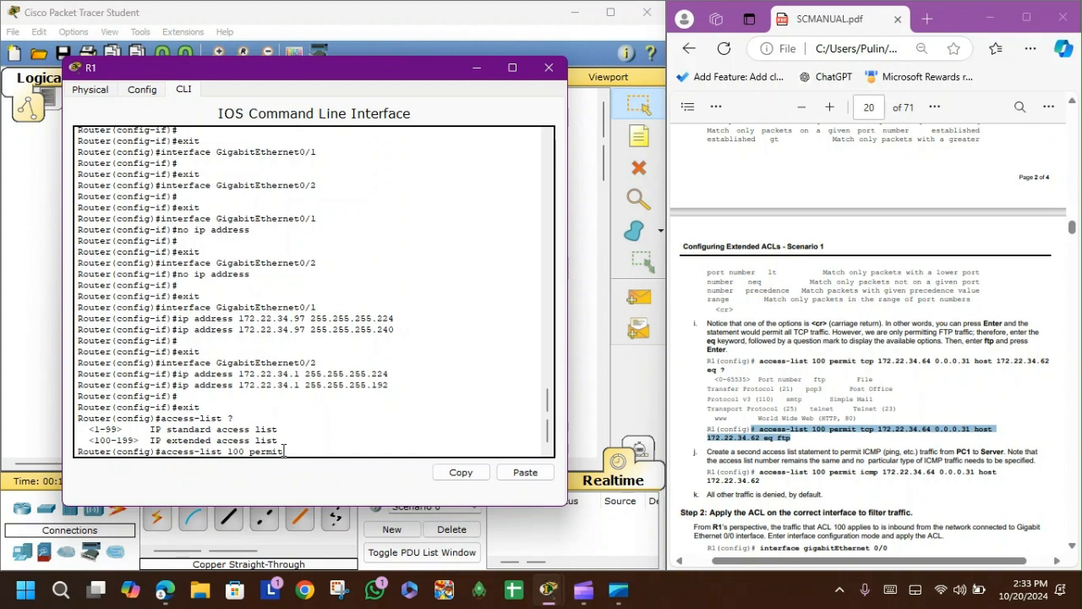
{"action": "type", "text": "tcp 172.22."}
{"action": "type", "text": "34.64 0.0.0.31"}
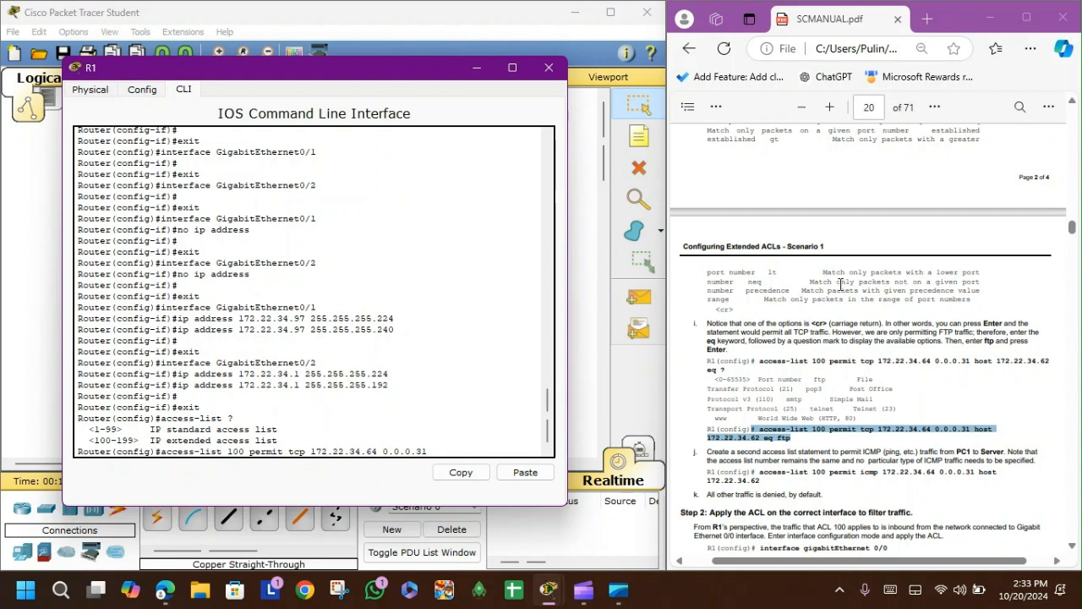
Step: Check the wildcard mask against PC1's subnet mask by computing 224 - 255 in Calculator, then close Calculator
{"action": "scroll", "coordinate": [843, 281], "scroll_direction": "up", "scroll_amount": 3}
{"action": "scroll", "coordinate": [843, 281], "scroll_direction": "up", "scroll_amount": 10}
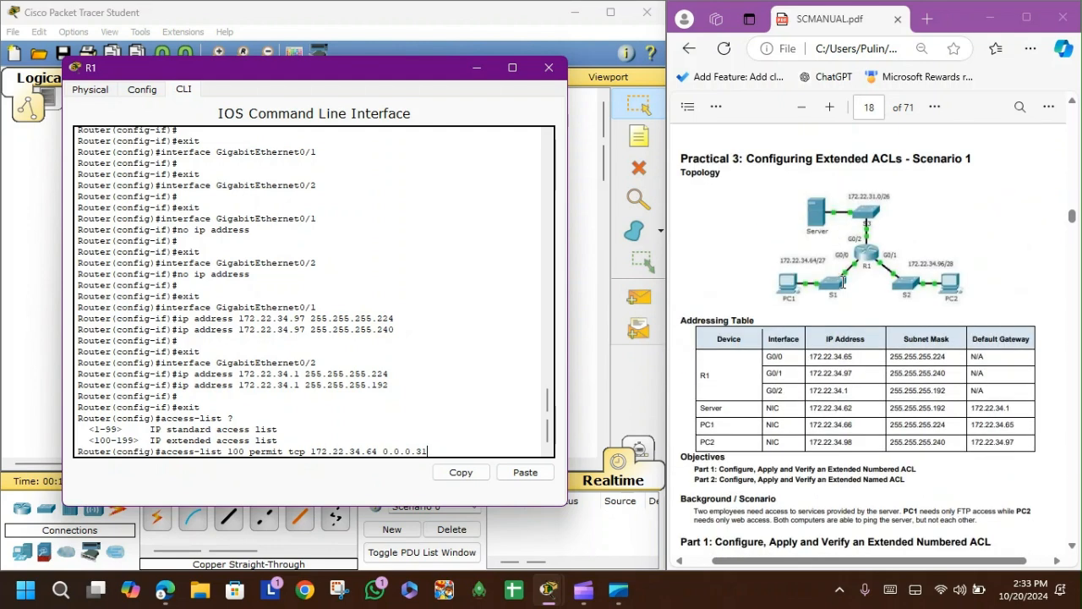
{"action": "left_click_drag", "start_coordinate": [890, 357], "coordinate": [951, 444]}
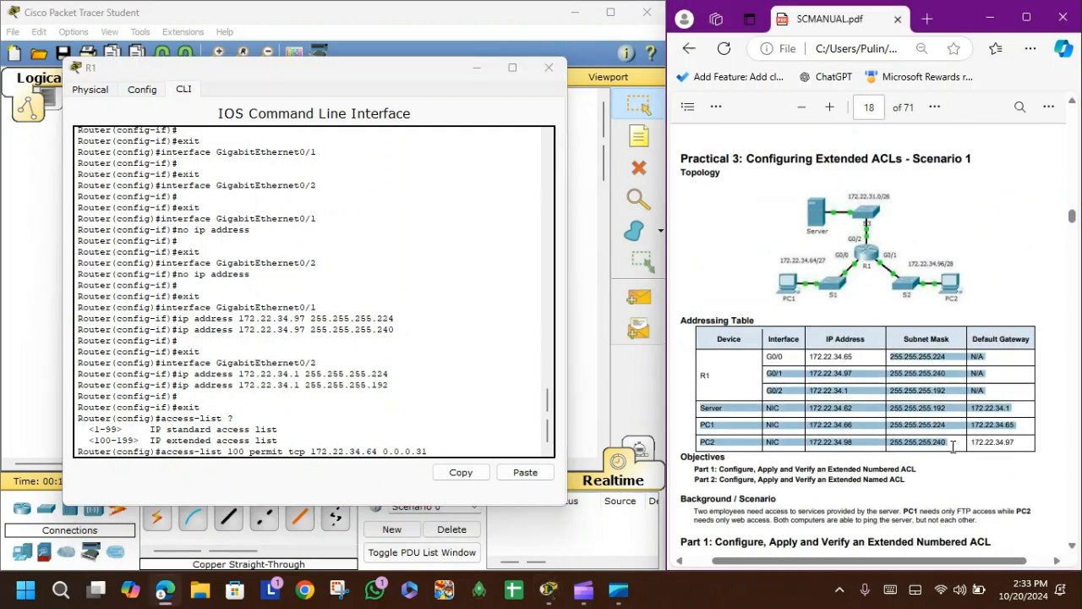
{"action": "left_click", "coordinate": [771, 443]}
{"action": "left_click_drag", "start_coordinate": [435, 446], "coordinate": [382, 449]}
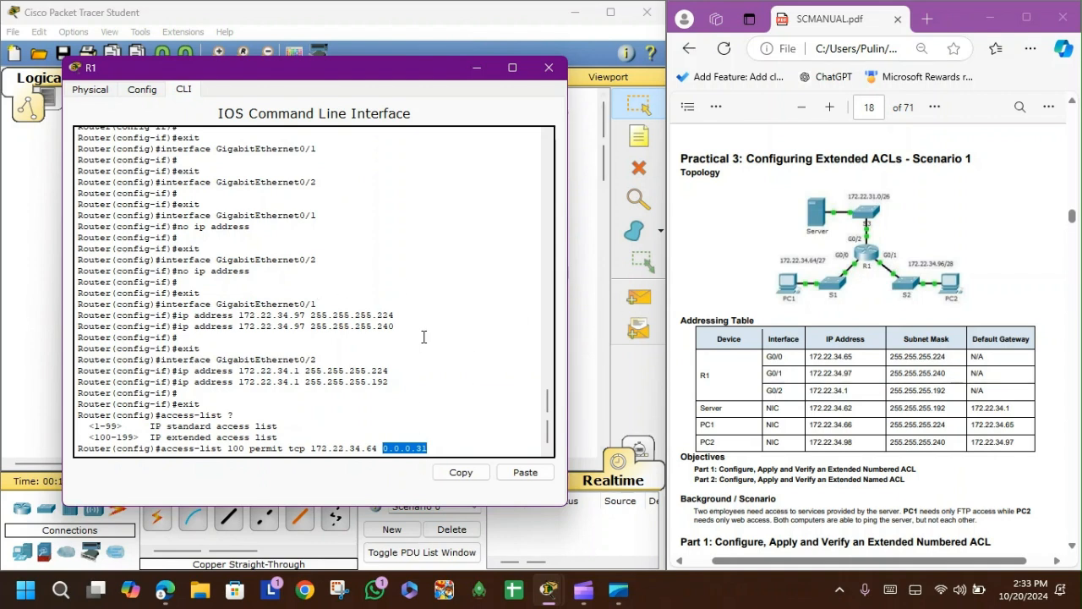
{"action": "key", "text": "super"}
{"action": "type", "text": "calc"}
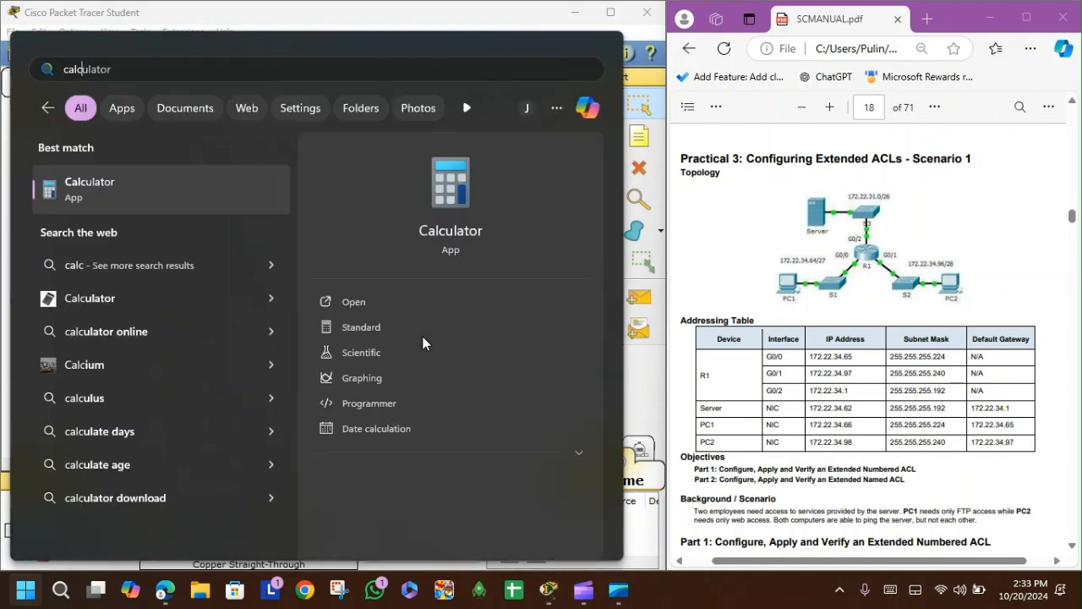
{"action": "key", "text": "Return"}
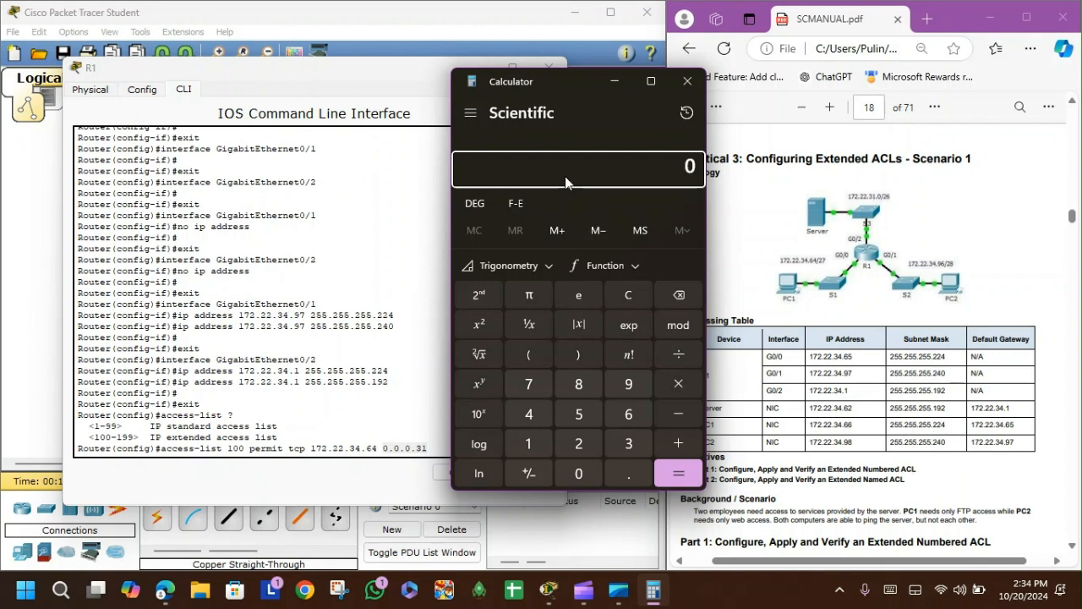
{"action": "type", "text": "224"}
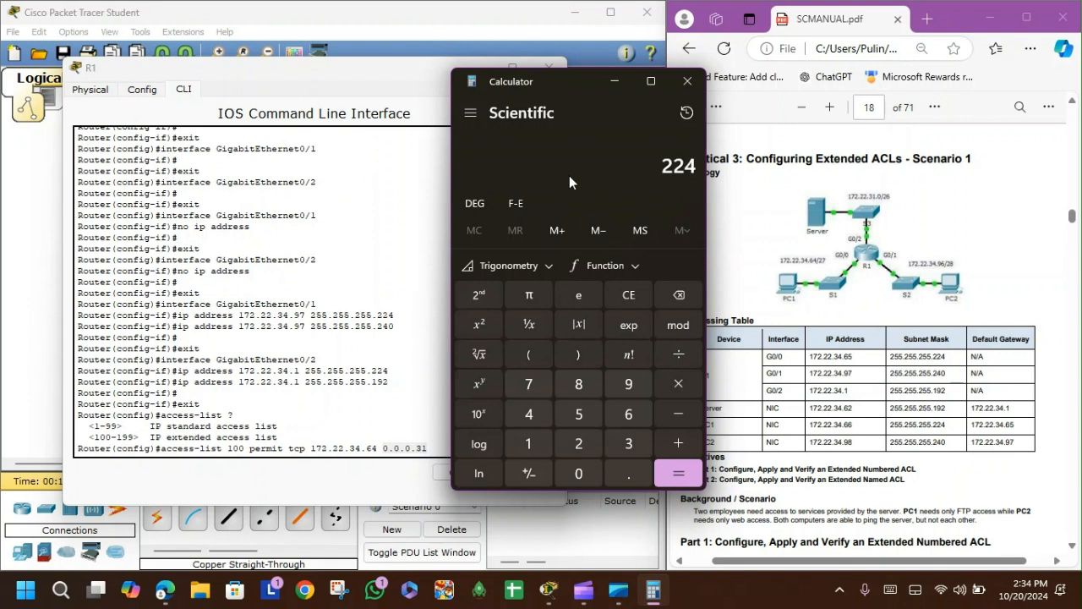
{"action": "key", "text": "minus"}
{"action": "type", "text": "255"}
{"action": "key", "text": "Return"}
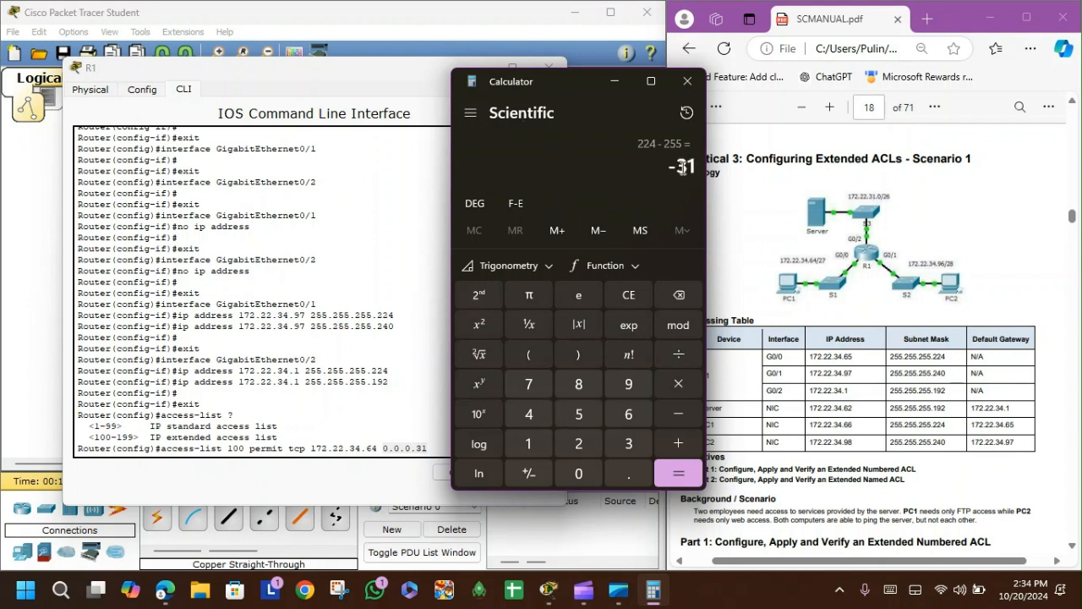
{"action": "left_click_drag", "start_coordinate": [678, 167], "coordinate": [697, 165]}
{"action": "left_click", "coordinate": [697, 83]}
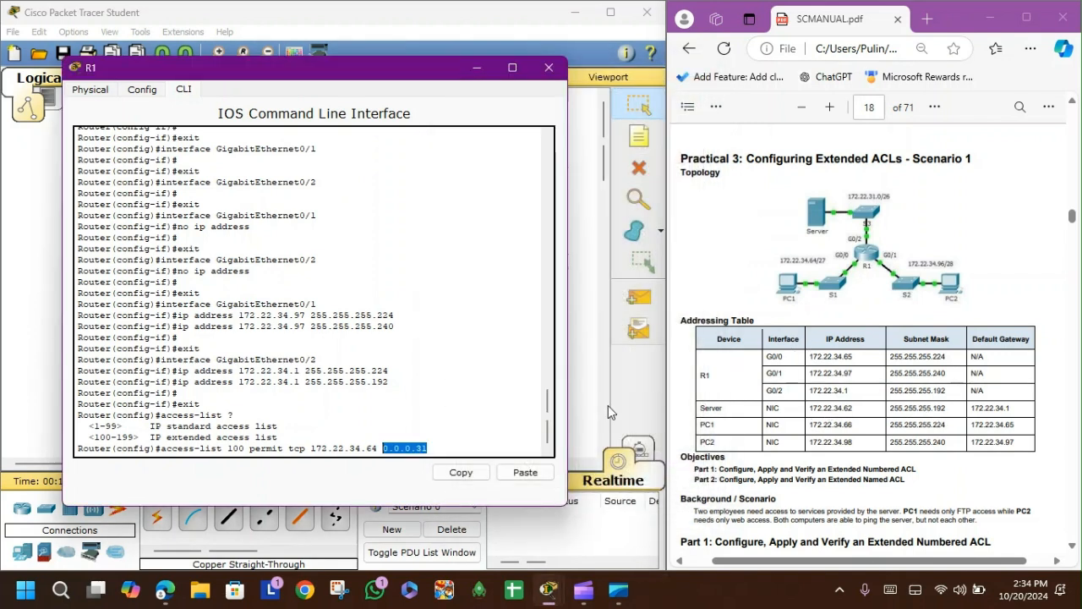
Step: Read the manual's instructions for the ACL source network and the FTP destination host entry
{"action": "left_click", "coordinate": [441, 446]}
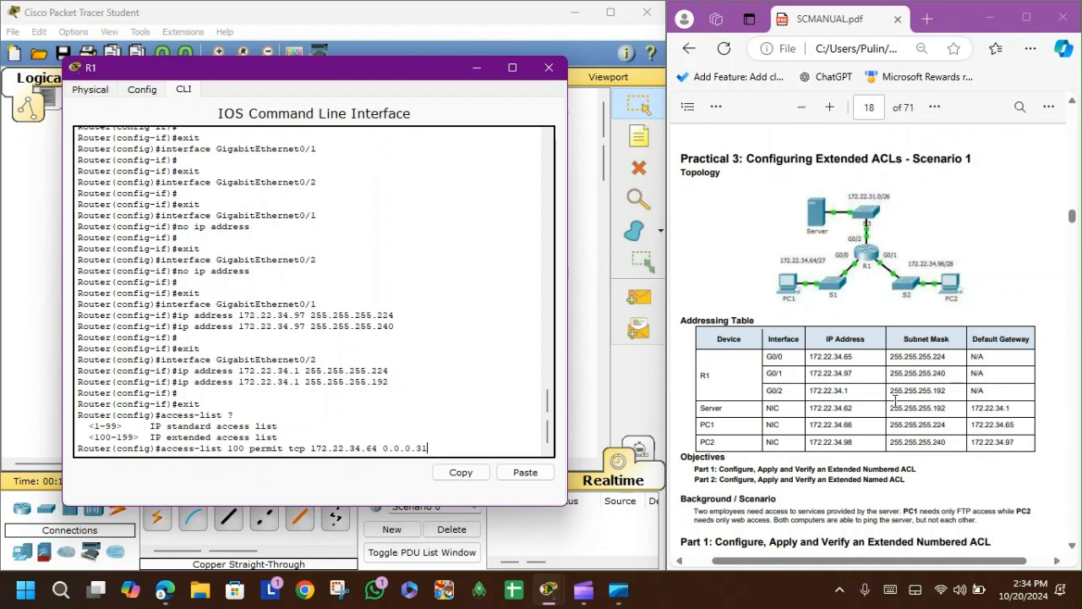
{"action": "scroll", "coordinate": [896, 403], "scroll_direction": "down", "scroll_amount": 8}
{"action": "scroll", "coordinate": [896, 407], "scroll_direction": "down", "scroll_amount": 2}
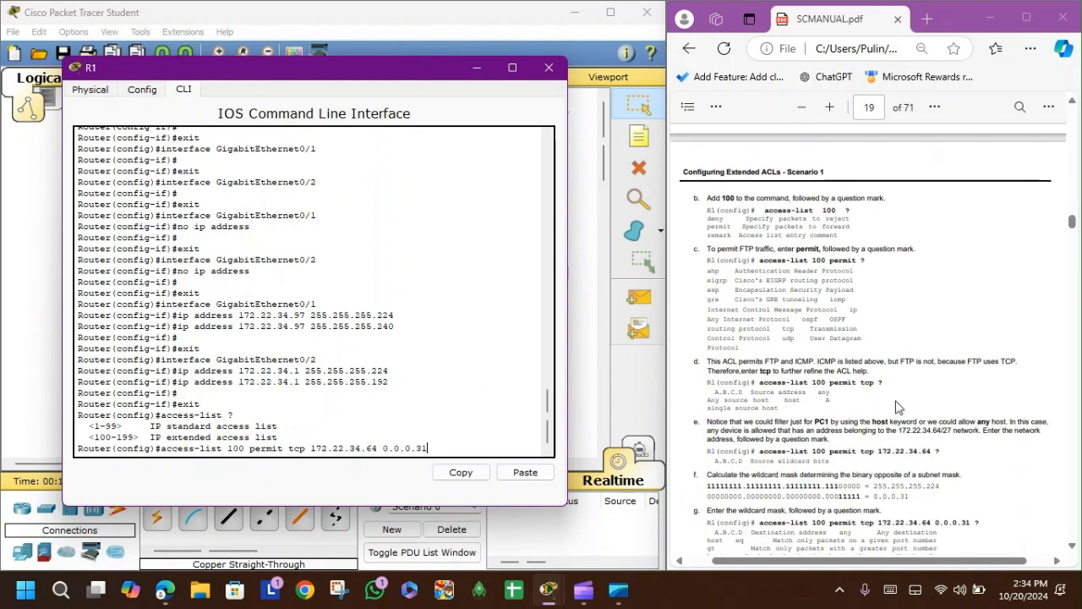
{"action": "scroll", "coordinate": [898, 408], "scroll_direction": "down", "scroll_amount": 1}
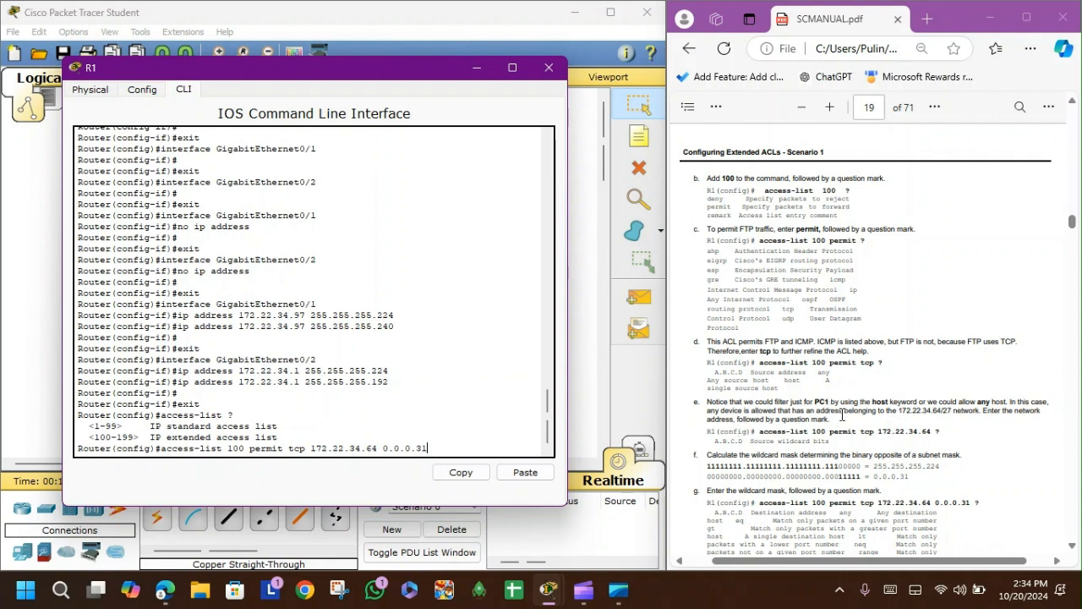
{"action": "left_click_drag", "start_coordinate": [705, 402], "coordinate": [833, 420]}
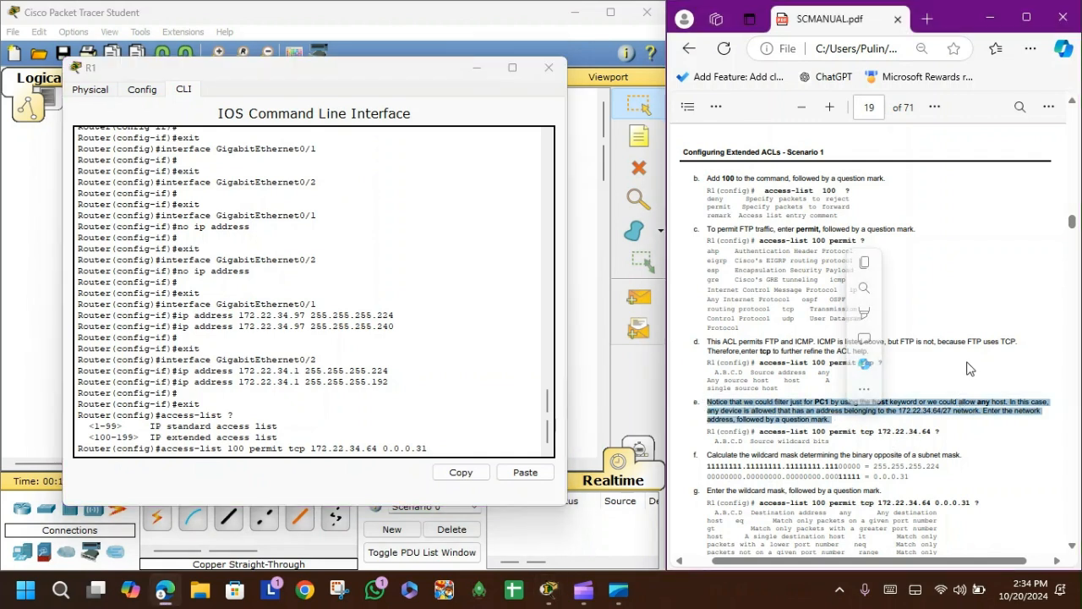
{"action": "left_click_drag", "start_coordinate": [877, 432], "coordinate": [937, 430]}
{"action": "left_click_drag", "start_coordinate": [937, 430], "coordinate": [932, 431]}
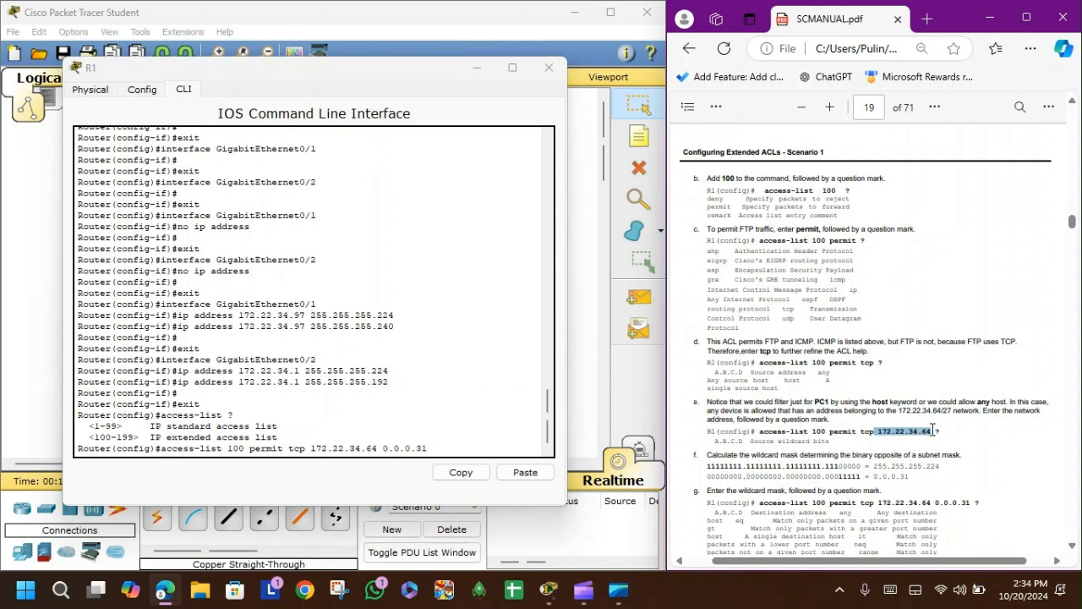
{"action": "left_click", "coordinate": [887, 438]}
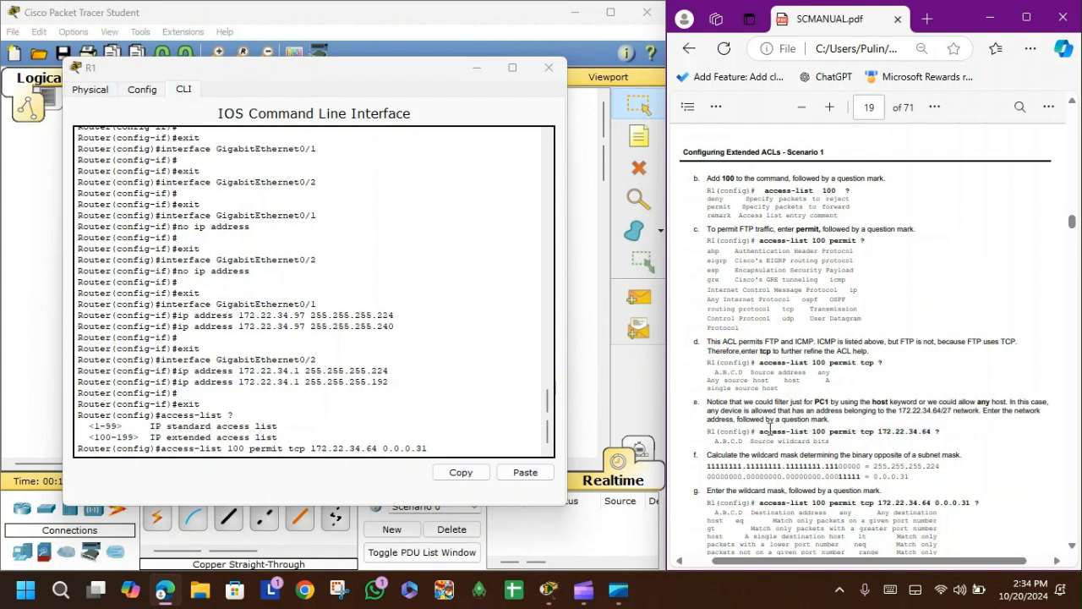
{"action": "left_click_drag", "start_coordinate": [876, 433], "coordinate": [930, 432]}
{"action": "left_click_drag", "start_coordinate": [725, 411], "coordinate": [979, 410]}
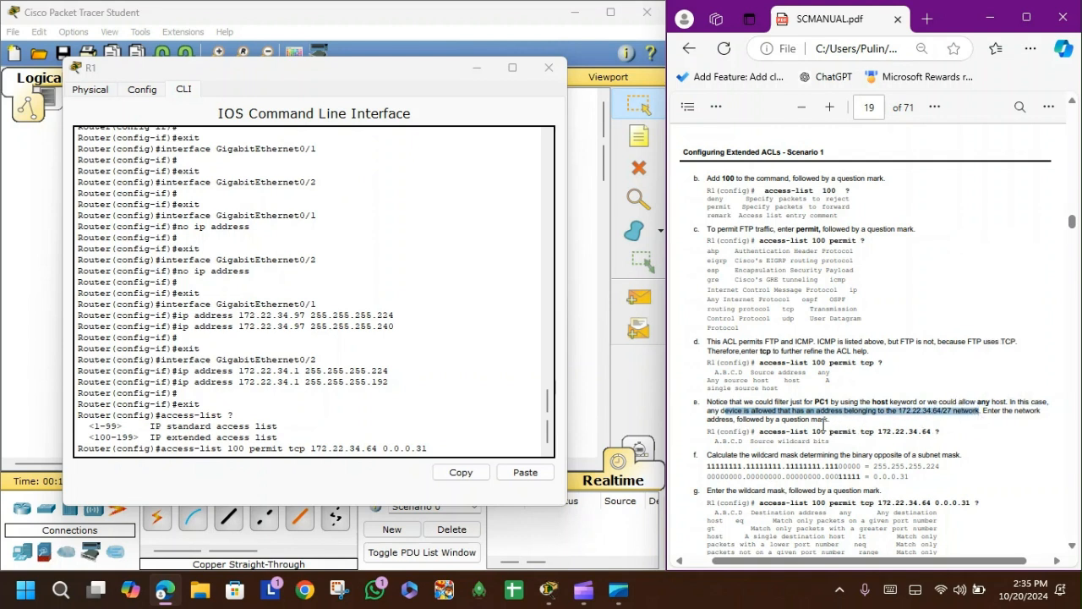
{"action": "left_click", "coordinate": [841, 419]}
{"action": "scroll", "coordinate": [841, 419], "scroll_direction": "down", "scroll_amount": 3}
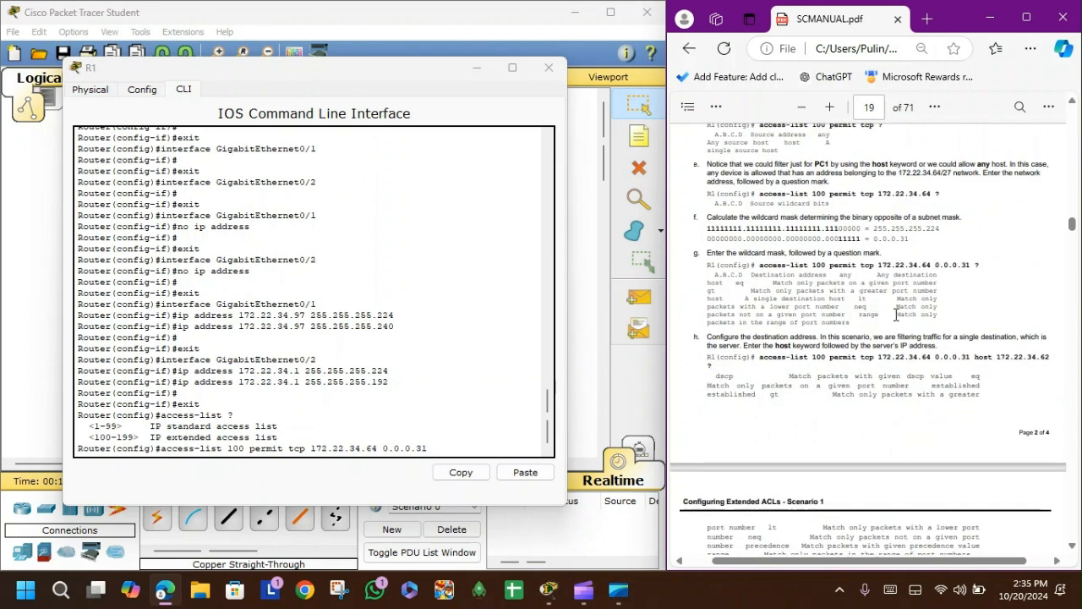
{"action": "scroll", "coordinate": [896, 315], "scroll_direction": "down", "scroll_amount": 4}
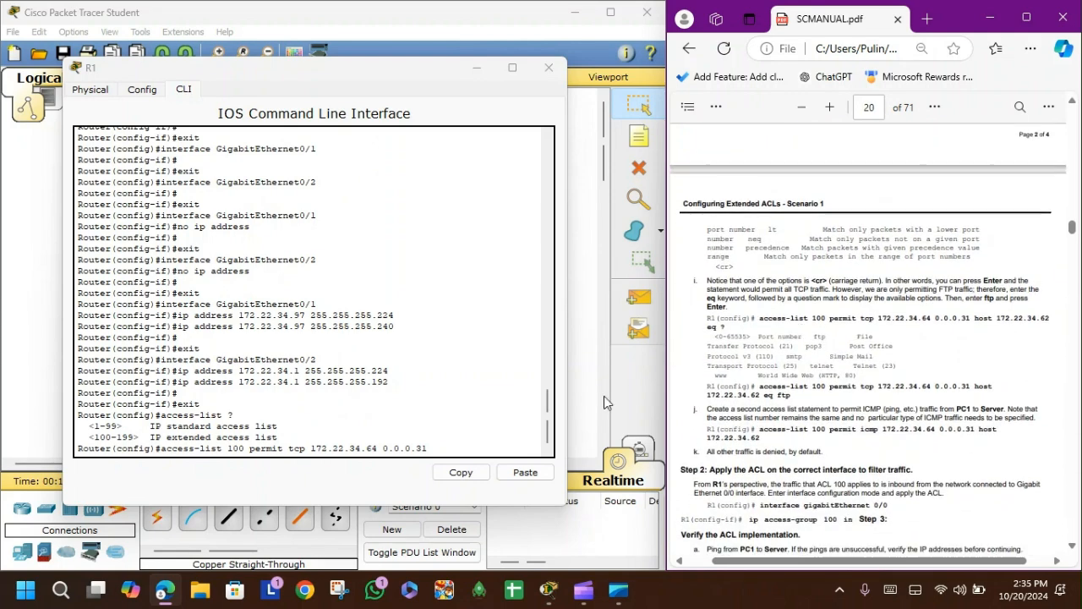
{"action": "scroll", "coordinate": [913, 396], "scroll_direction": "down", "scroll_amount": 3}
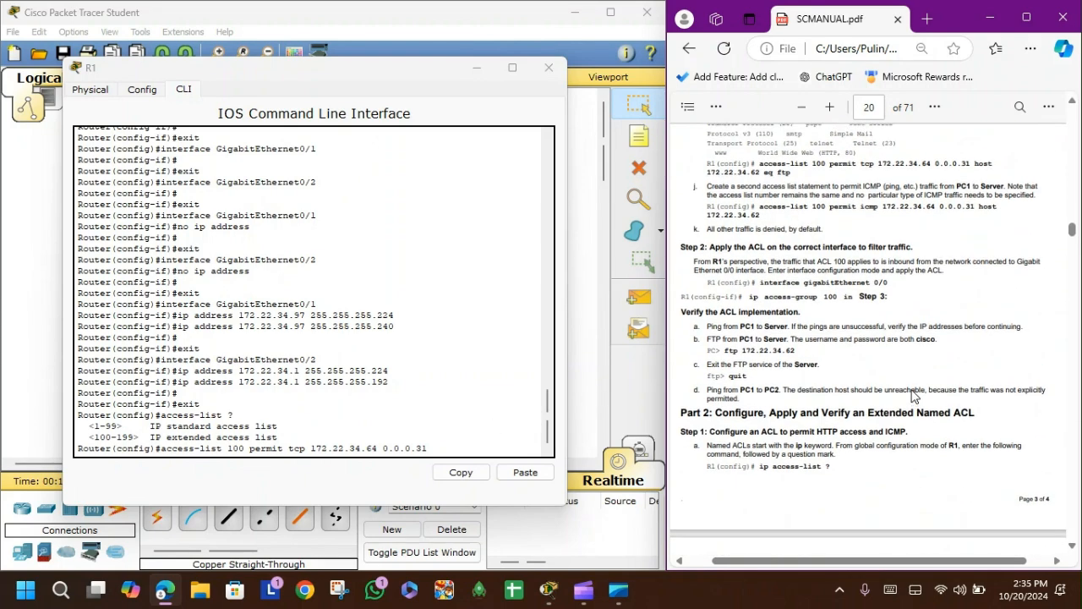
{"action": "scroll", "coordinate": [913, 395], "scroll_direction": "up", "scroll_amount": 2}
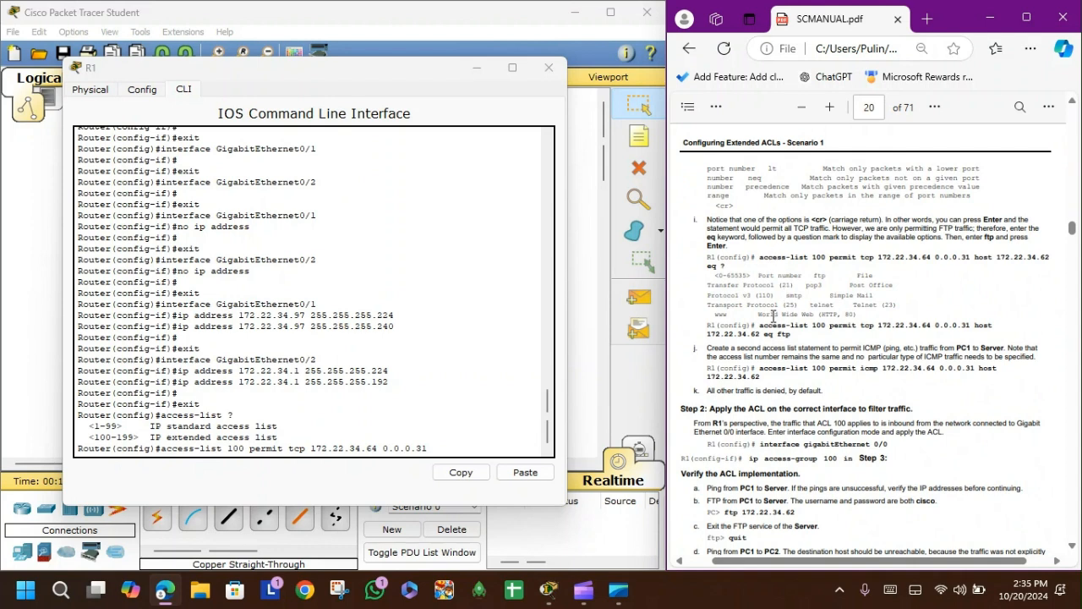
{"action": "left_click_drag", "start_coordinate": [760, 324], "coordinate": [792, 335]}
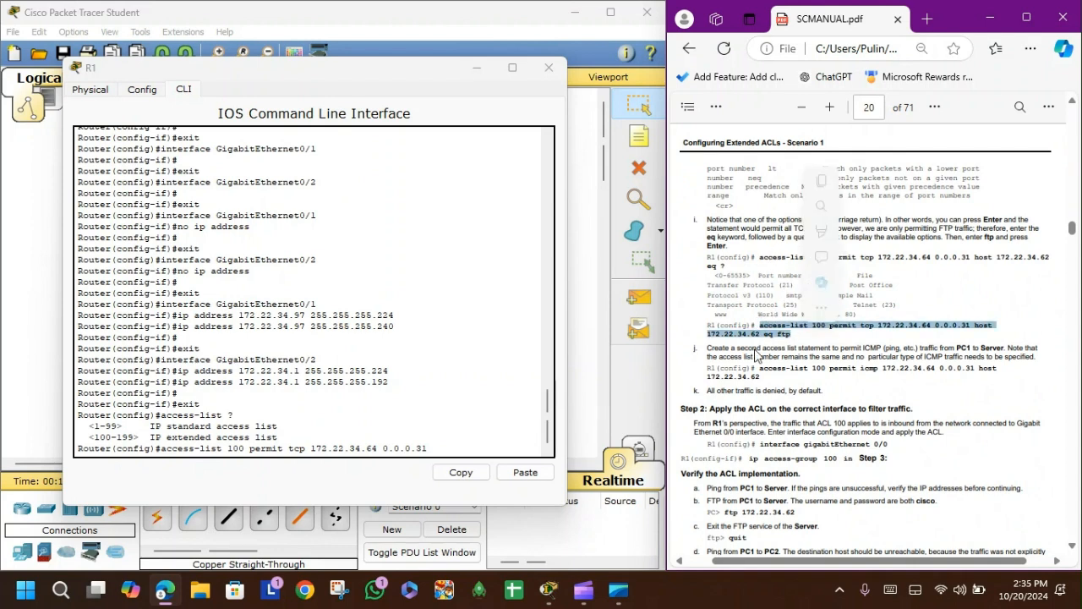
{"action": "left_click", "coordinate": [458, 471]}
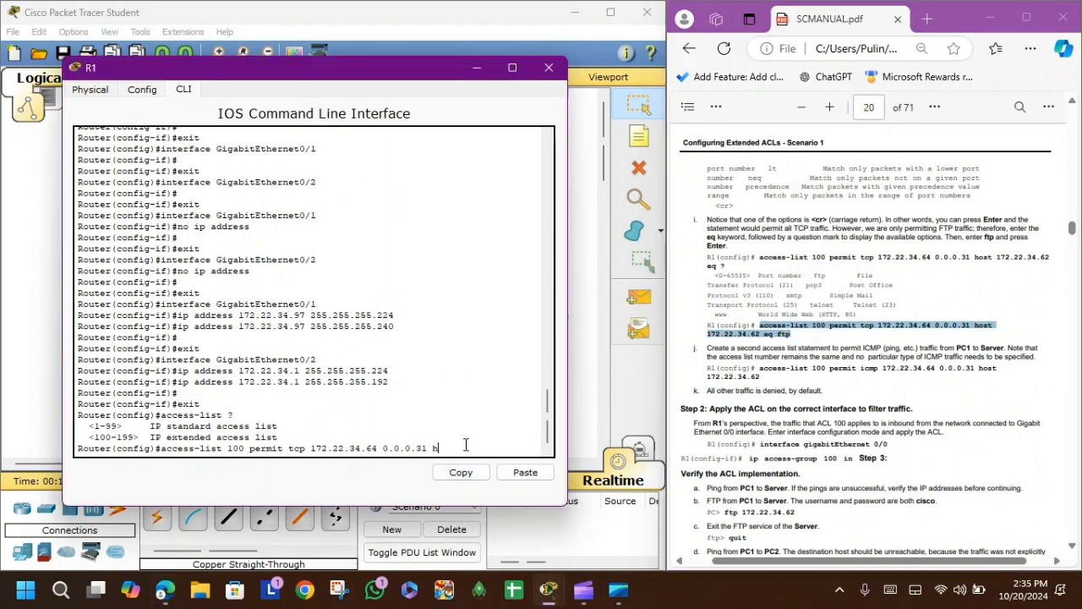
Step: Complete the ACL 100 entry with destination host 172.22.34.62 and eq ftp
{"action": "type", "text": "ost 172.22.34.62"}
{"action": "type", "text": "eq"}
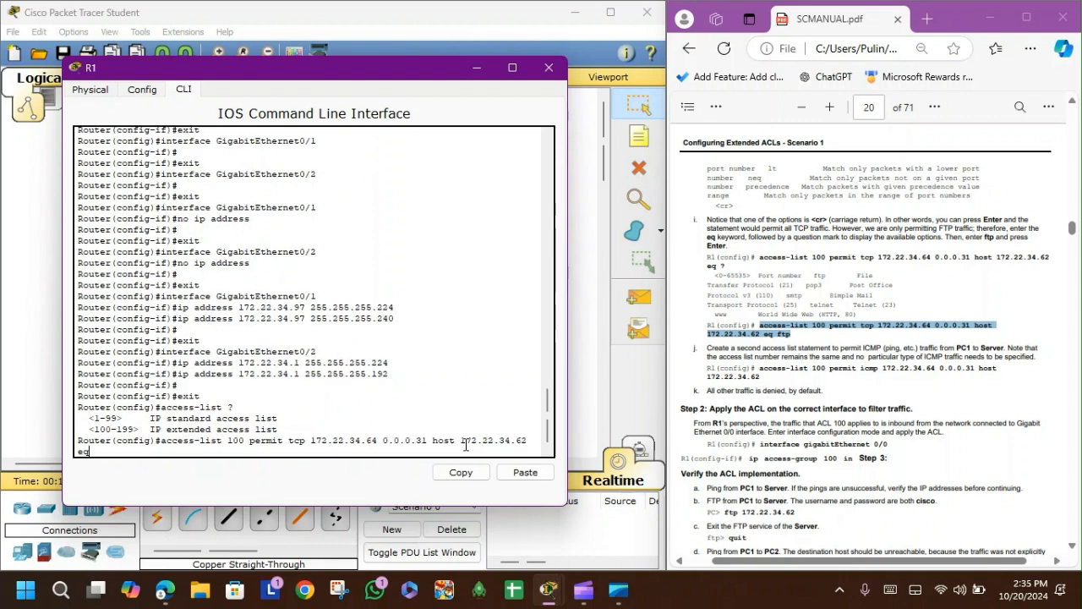
{"action": "type", "text": " ftp"}
{"action": "key", "text": "Return"}
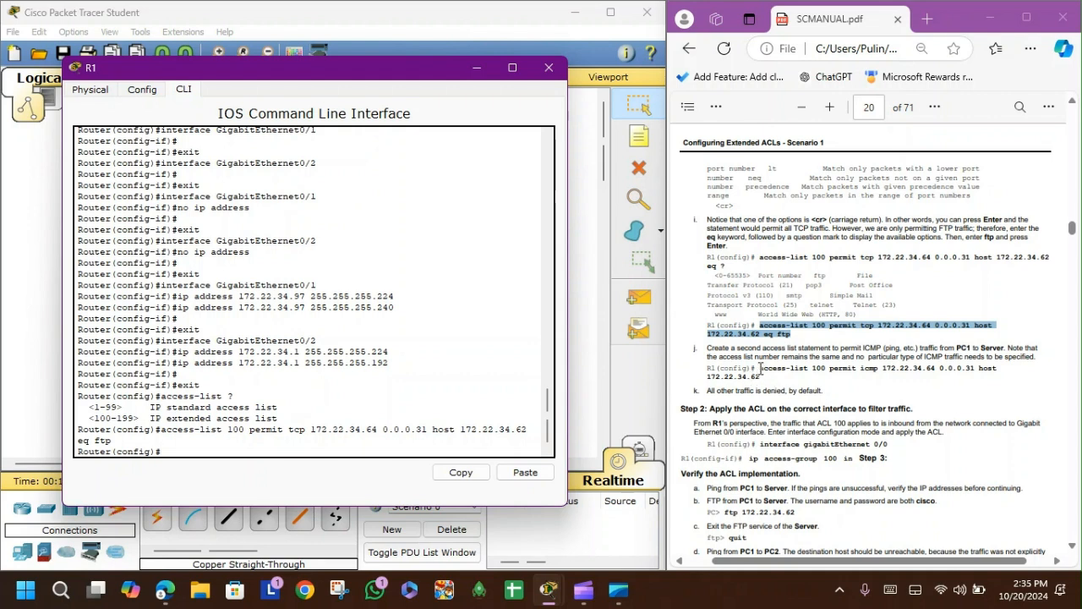
Step: Add a second ACL 100 entry permitting ICMP from 172.22.34.64 0.0.0.31 to host 172.22.34.62
{"action": "left_click_drag", "start_coordinate": [760, 369], "coordinate": [761, 378]}
{"action": "left_click", "coordinate": [300, 451]}
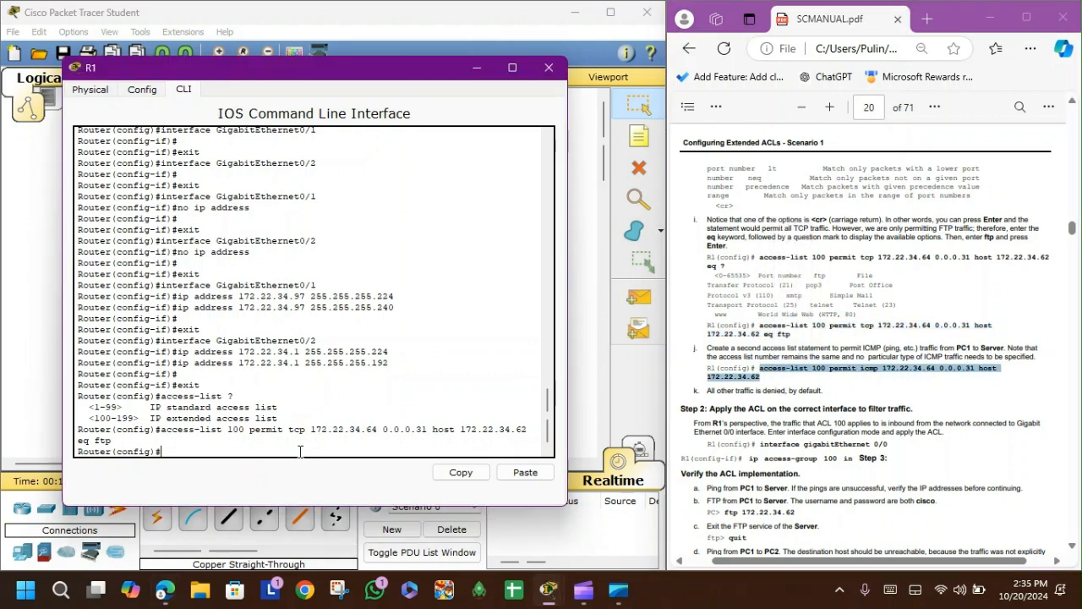
{"action": "type", "text": "access-"}
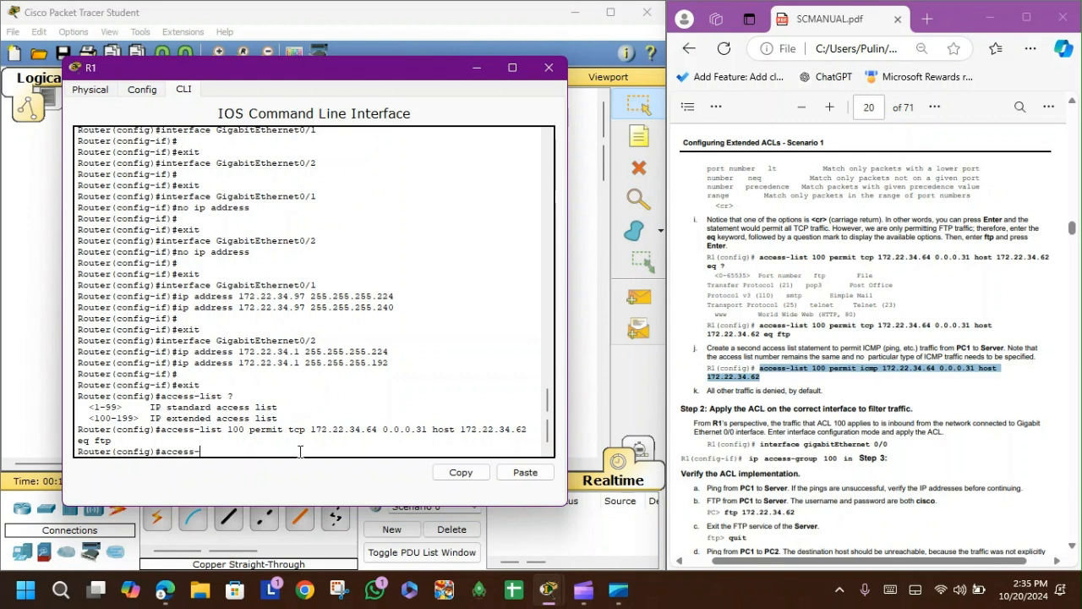
{"action": "type", "text": "list 1"}
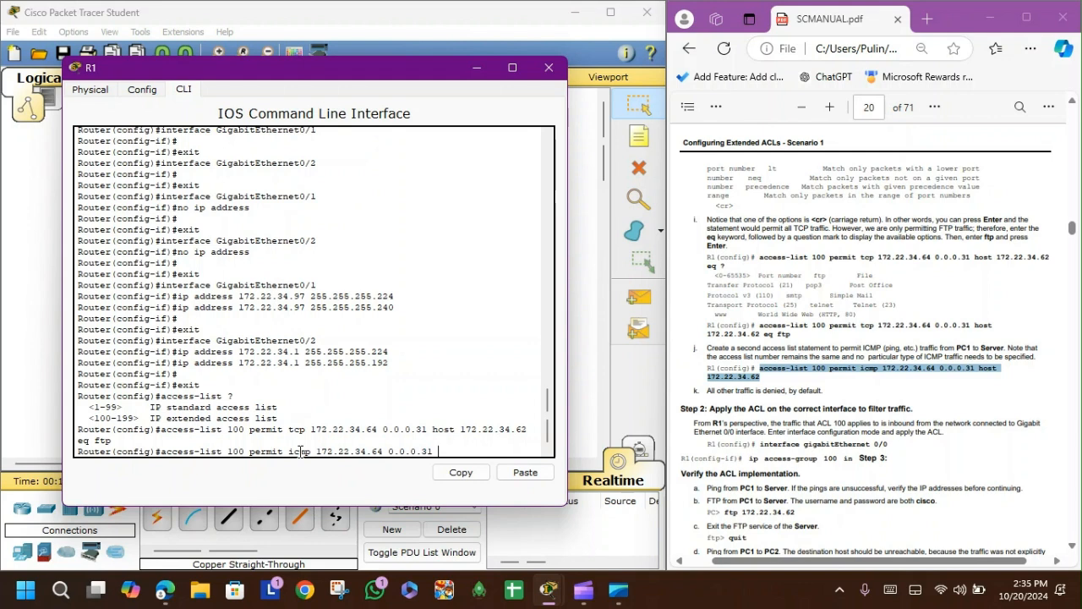
{"action": "type", "text": "host 172.22.34.62"}
{"action": "key", "text": "Return"}
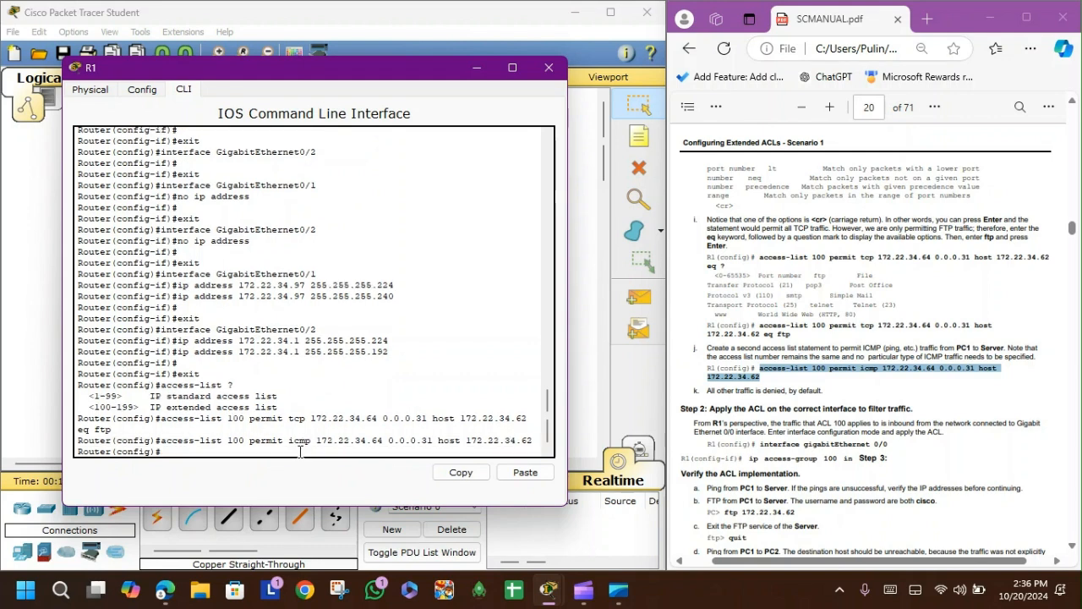
Step: Look up the Server's IP address in the addressing table and read the steps for applying the ACL
{"action": "scroll", "coordinate": [794, 281], "scroll_direction": "up", "scroll_amount": 10}
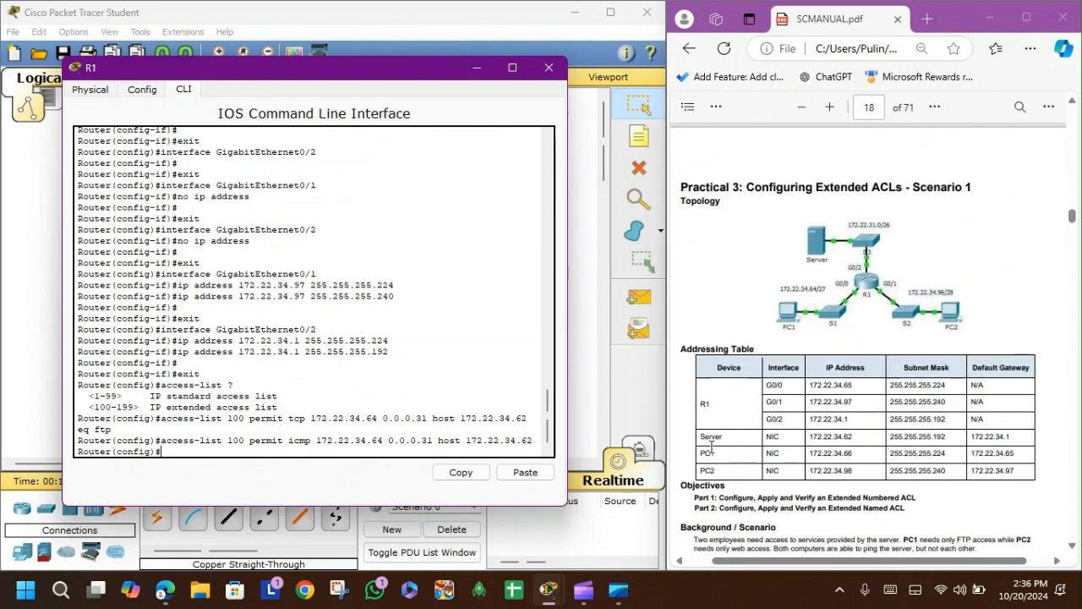
{"action": "left_click", "coordinate": [715, 437]}
{"action": "left_click_drag", "start_coordinate": [716, 437], "coordinate": [857, 442]}
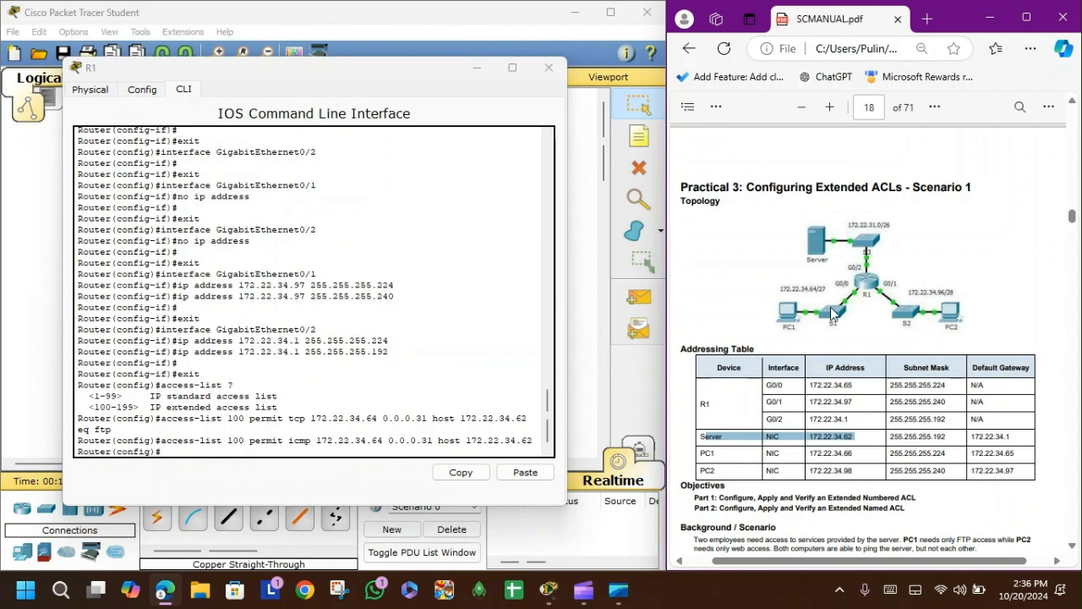
{"action": "left_click", "coordinate": [863, 438]}
{"action": "scroll", "coordinate": [861, 433], "scroll_direction": "down", "scroll_amount": 10}
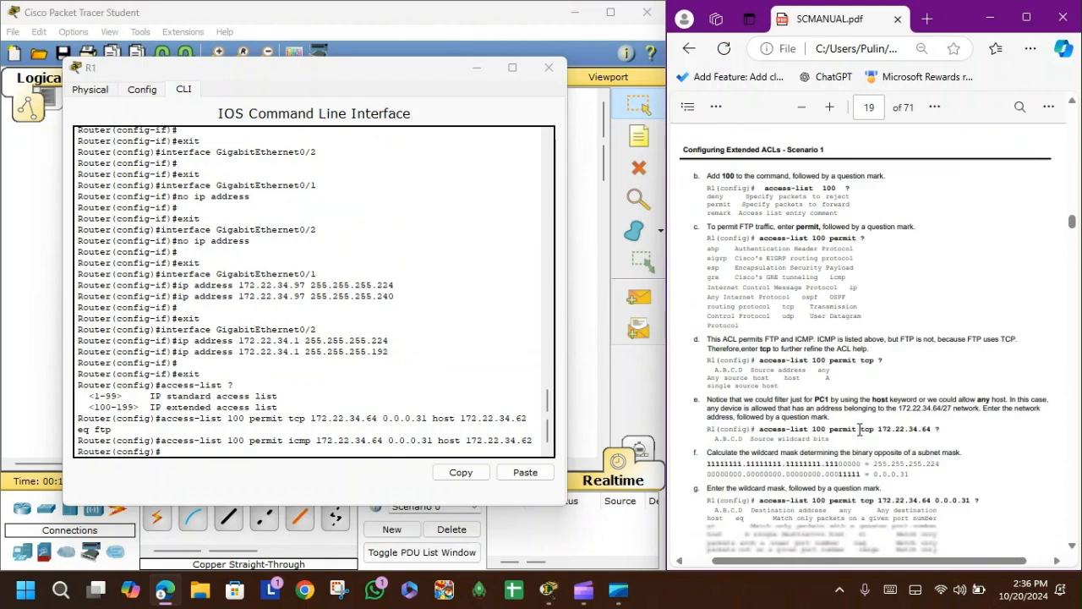
{"action": "scroll", "coordinate": [859, 427], "scroll_direction": "down", "scroll_amount": 10}
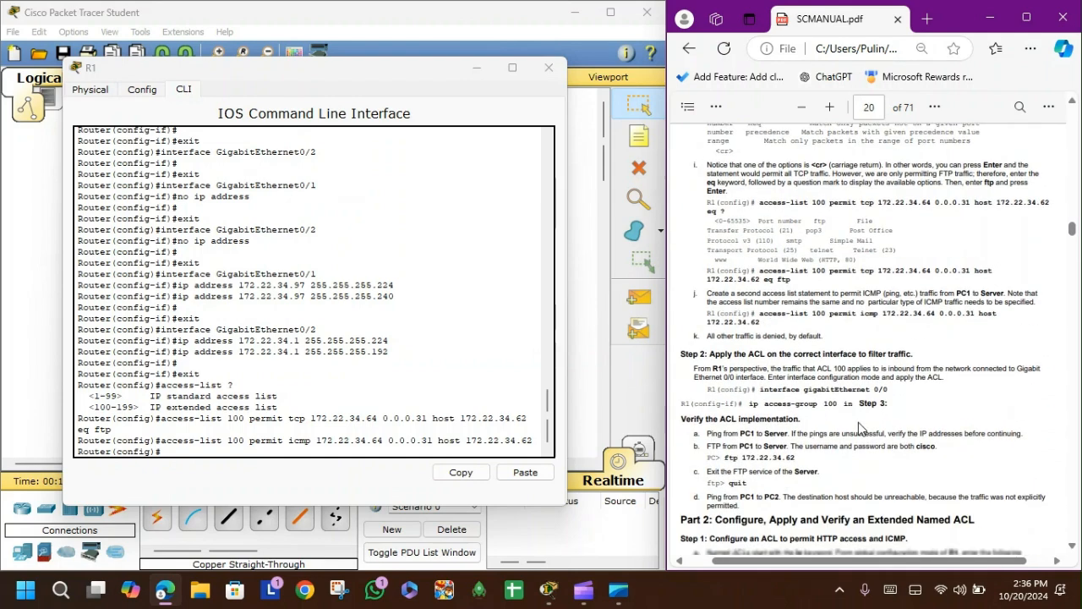
{"action": "scroll", "coordinate": [858, 397], "scroll_direction": "down", "scroll_amount": 3}
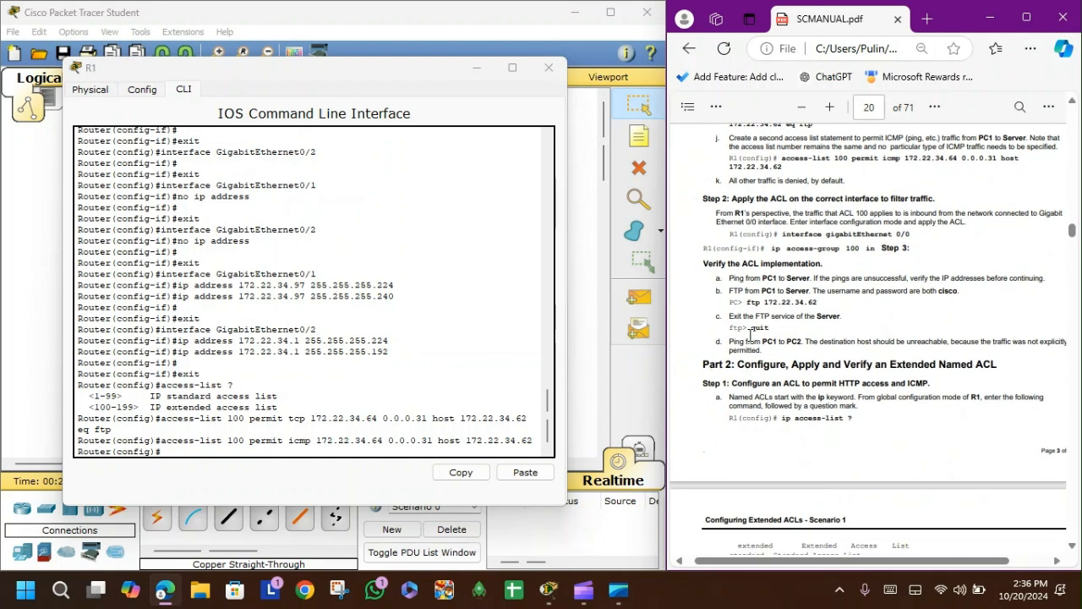
{"action": "left_click_drag", "start_coordinate": [825, 235], "coordinate": [932, 230]}
{"action": "left_click", "coordinate": [905, 245]}
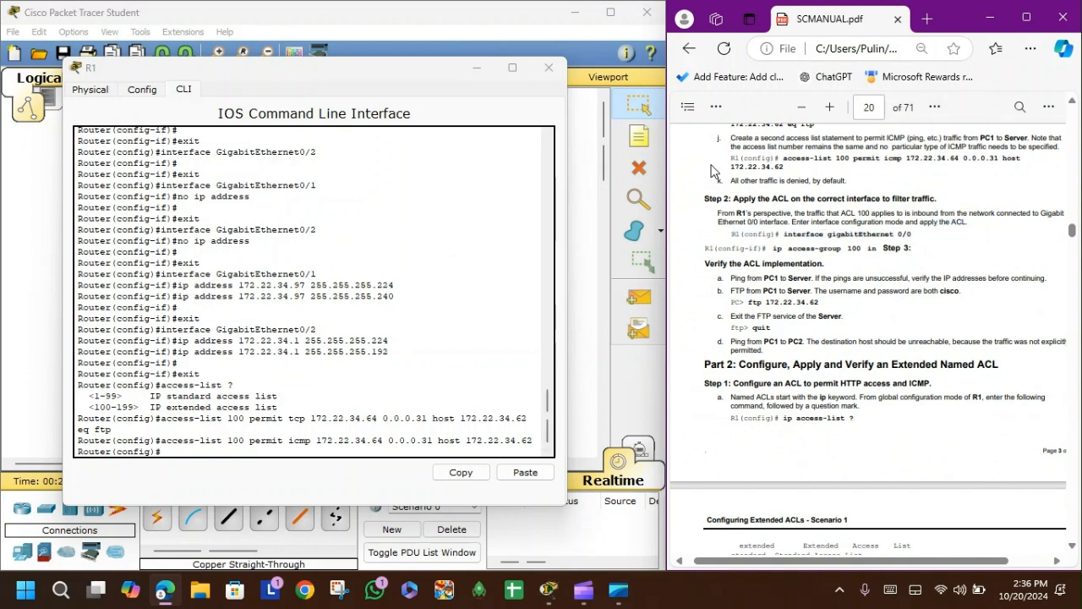
Step: Enter interface GigabitEthernet0/0 on R1 and apply access-group 100 inbound
{"action": "left_click", "coordinate": [153, 93]}
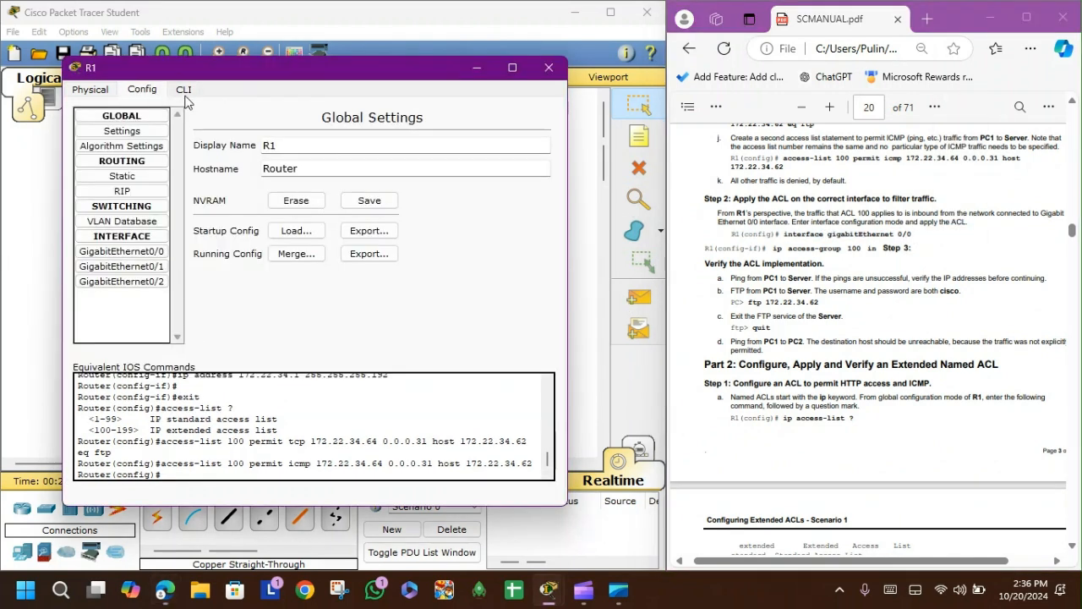
{"action": "left_click", "coordinate": [186, 93]}
{"action": "left_click", "coordinate": [156, 92]}
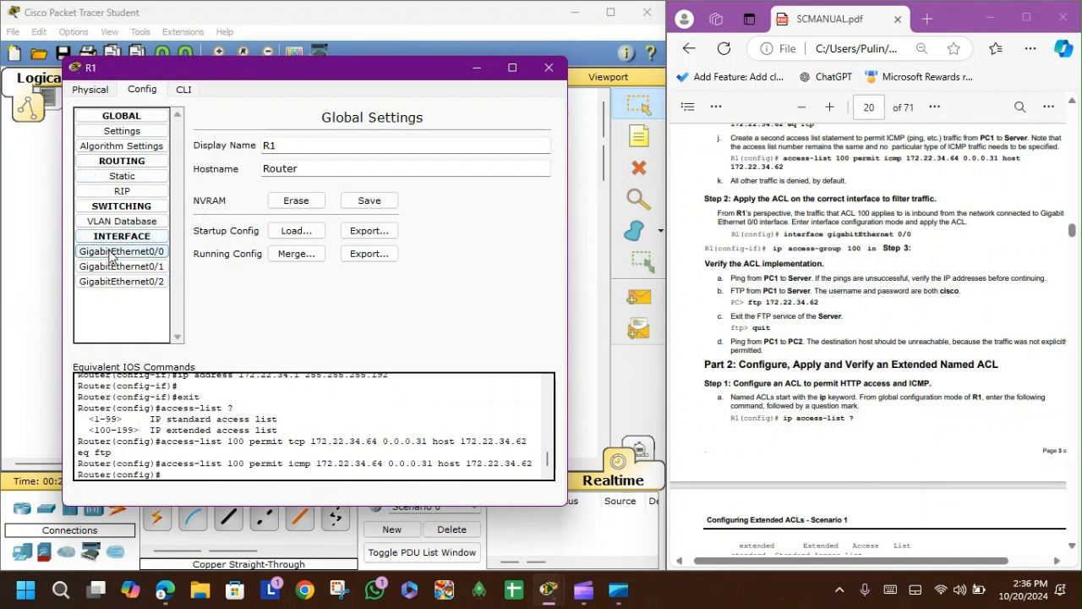
{"action": "left_click", "coordinate": [111, 256]}
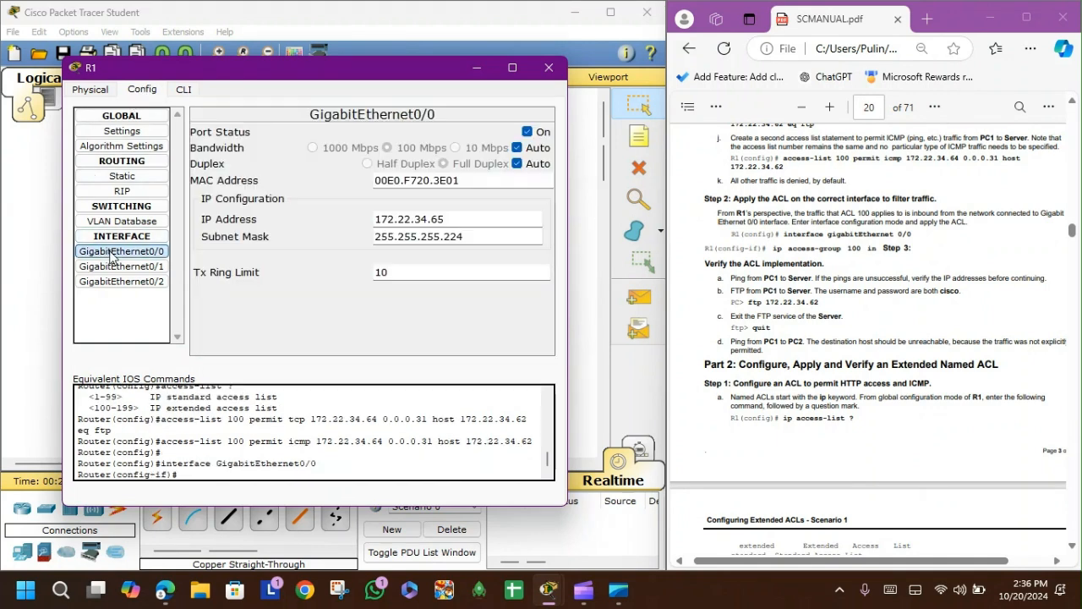
{"action": "left_click", "coordinate": [185, 90]}
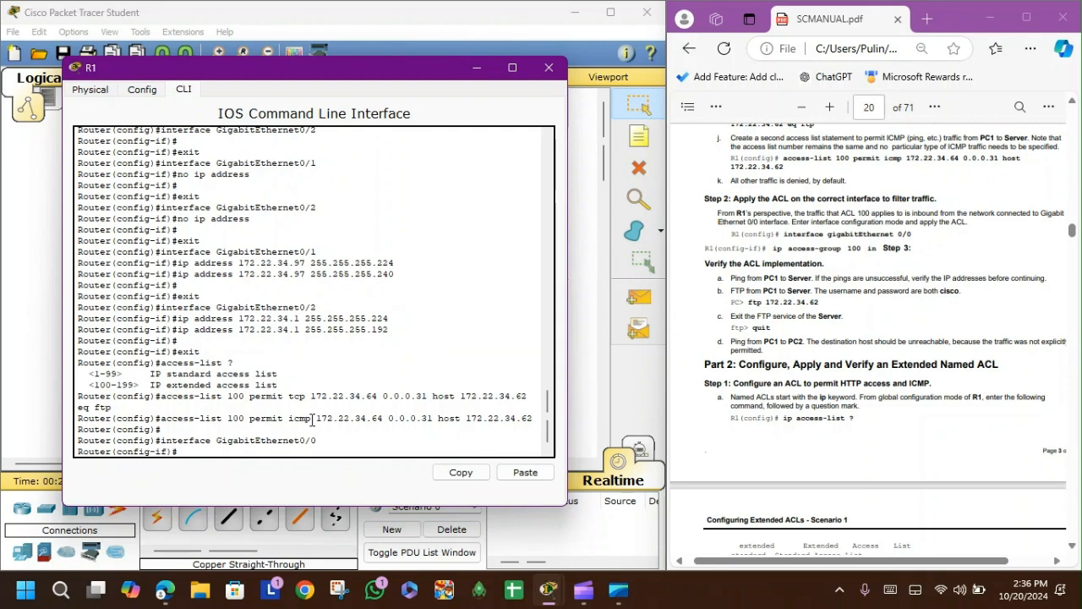
{"action": "left_click", "coordinate": [139, 92]}
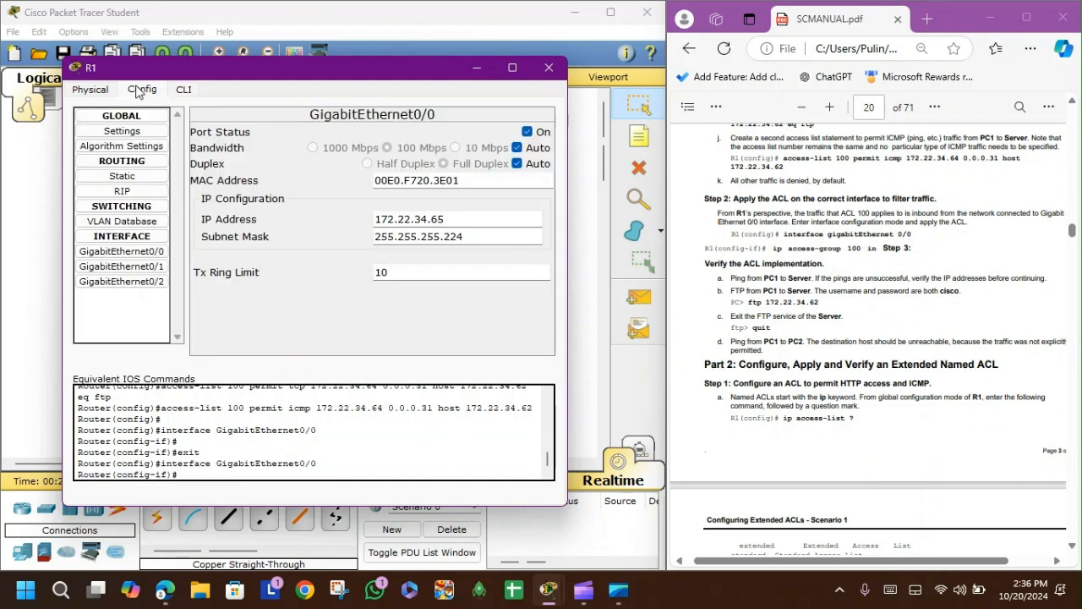
{"action": "left_click", "coordinate": [124, 253]}
{"action": "left_click", "coordinate": [185, 91]}
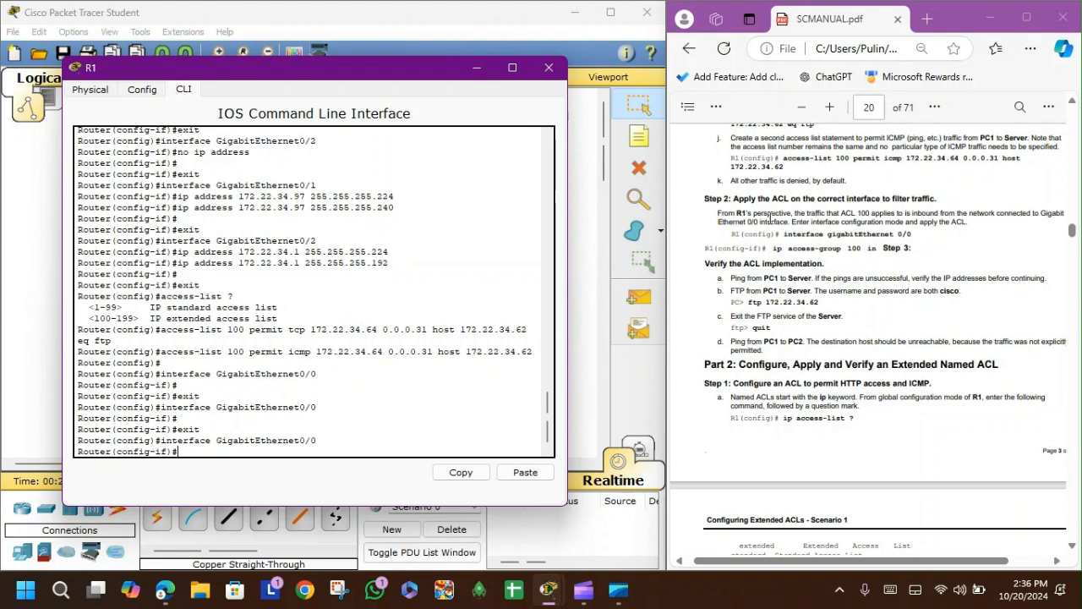
{"action": "type", "text": "ip access-group 100"}
{"action": "key", "text": "Return"}
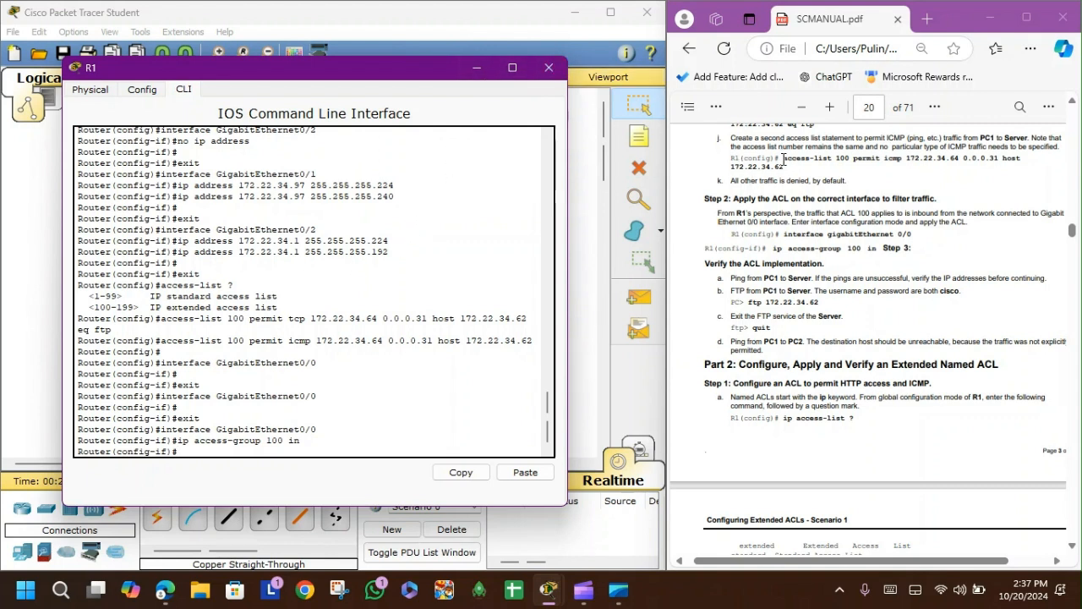
Step: Read the manual's instructions for verifying the ACL implementation
{"action": "scroll", "coordinate": [785, 163], "scroll_direction": "up", "scroll_amount": 3}
{"action": "left_click_drag", "start_coordinate": [779, 247], "coordinate": [788, 302]}
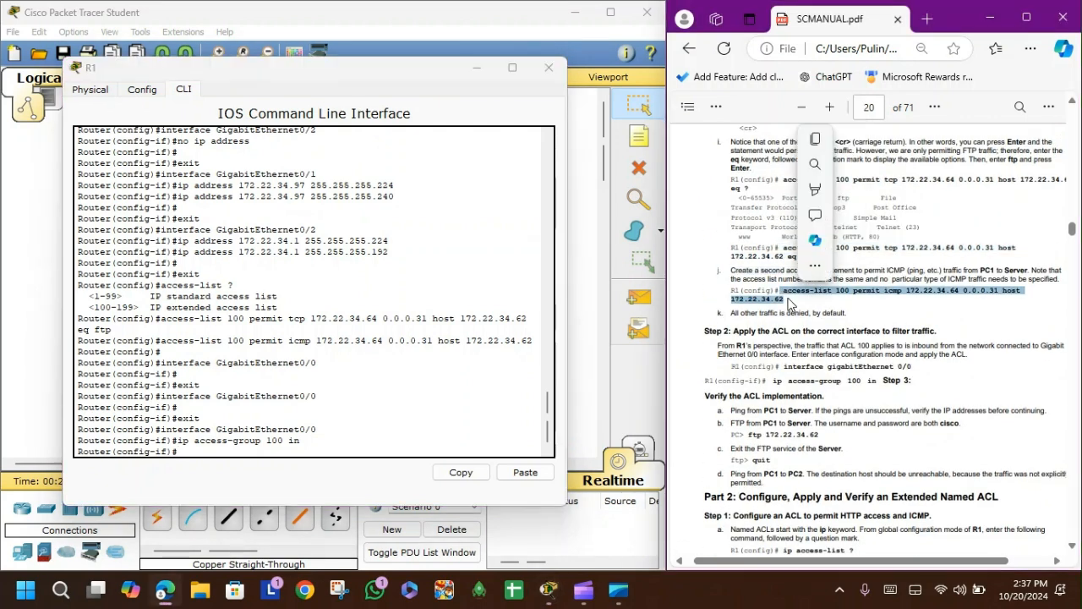
{"action": "left_click", "coordinate": [790, 306]}
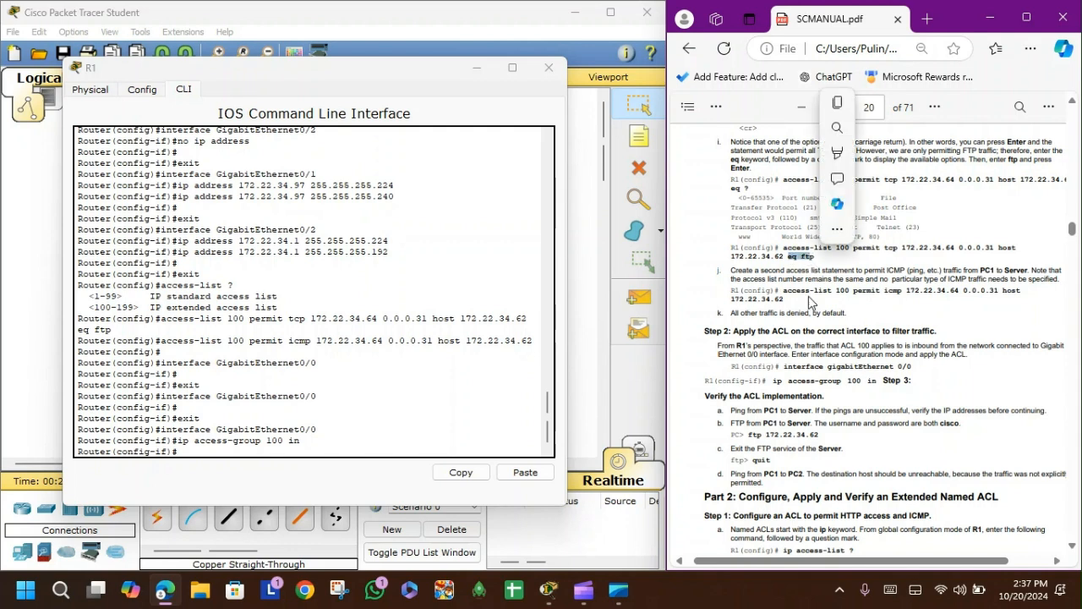
{"action": "double_click", "coordinate": [892, 290]}
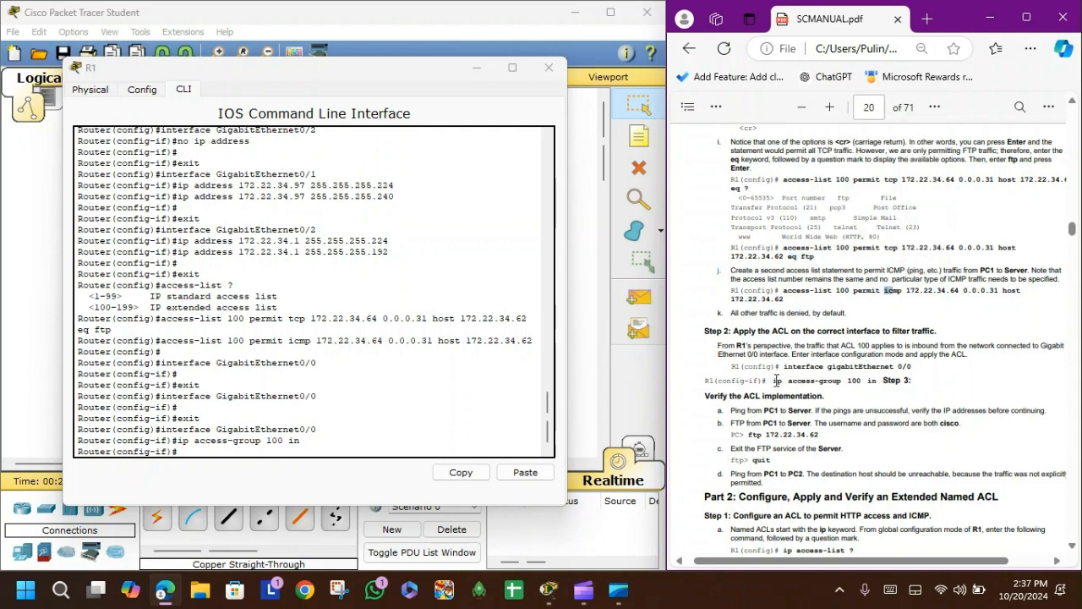
{"action": "left_click_drag", "start_coordinate": [771, 381], "coordinate": [860, 374]}
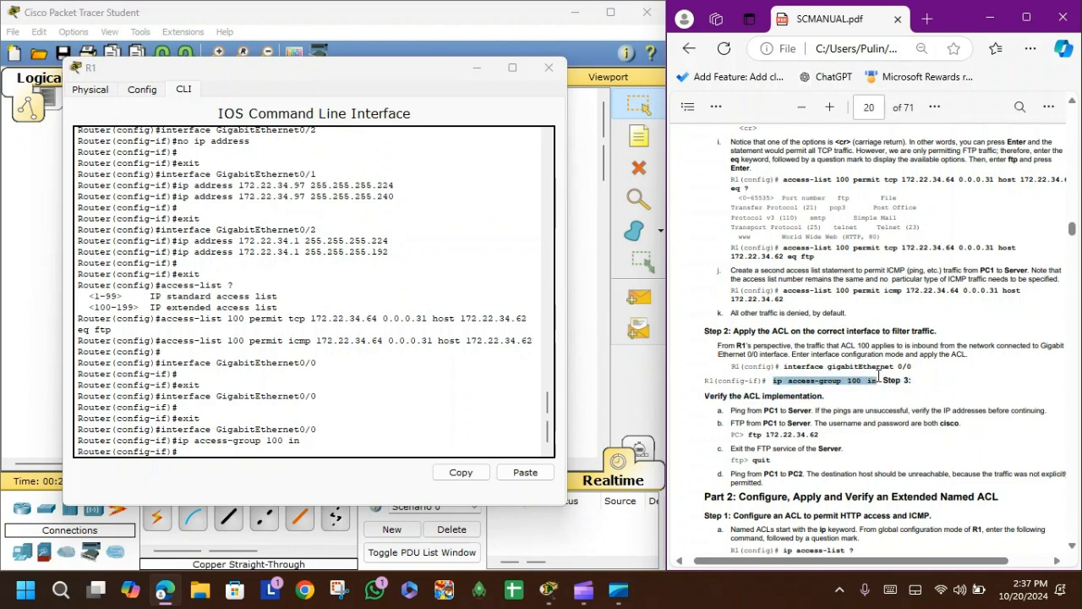
{"action": "left_click", "coordinate": [840, 374]}
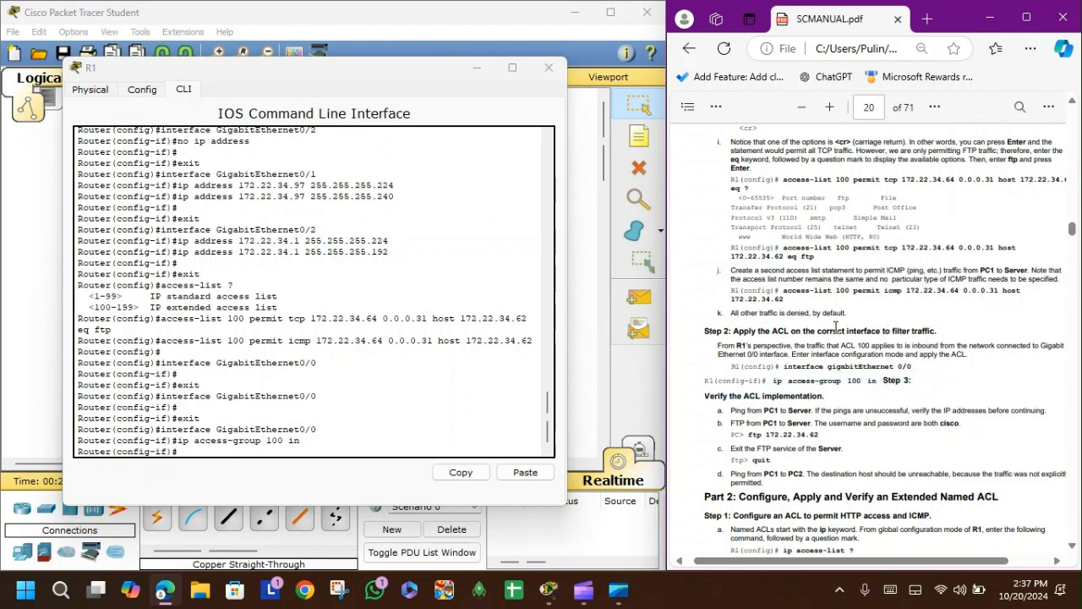
{"action": "scroll", "coordinate": [848, 329], "scroll_direction": "down", "scroll_amount": 1}
{"action": "scroll", "coordinate": [848, 328], "scroll_direction": "down", "scroll_amount": 1}
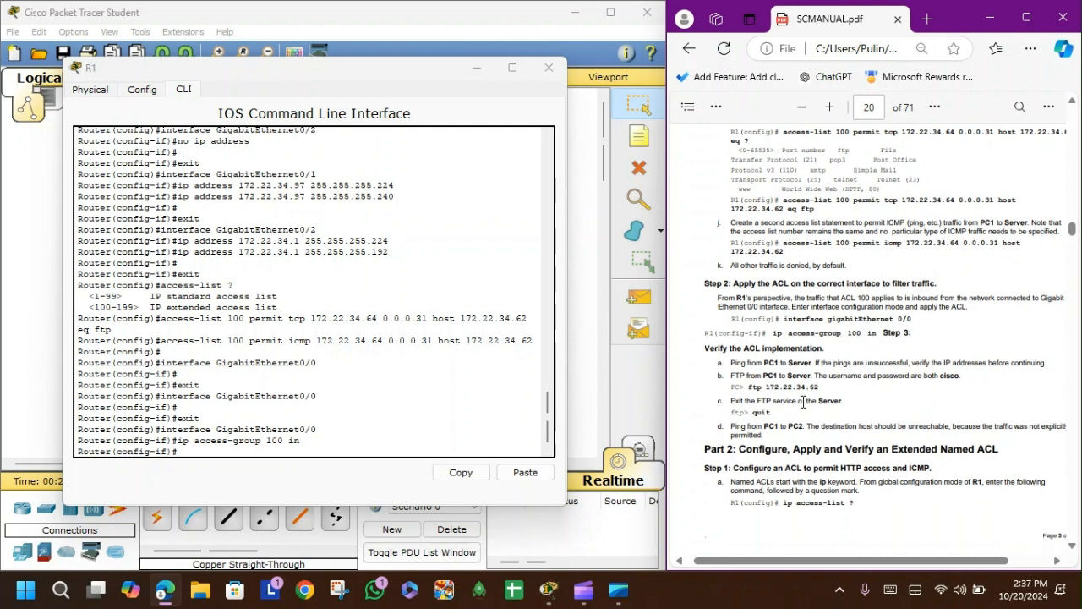
{"action": "left_click_drag", "start_coordinate": [766, 345], "coordinate": [813, 347]}
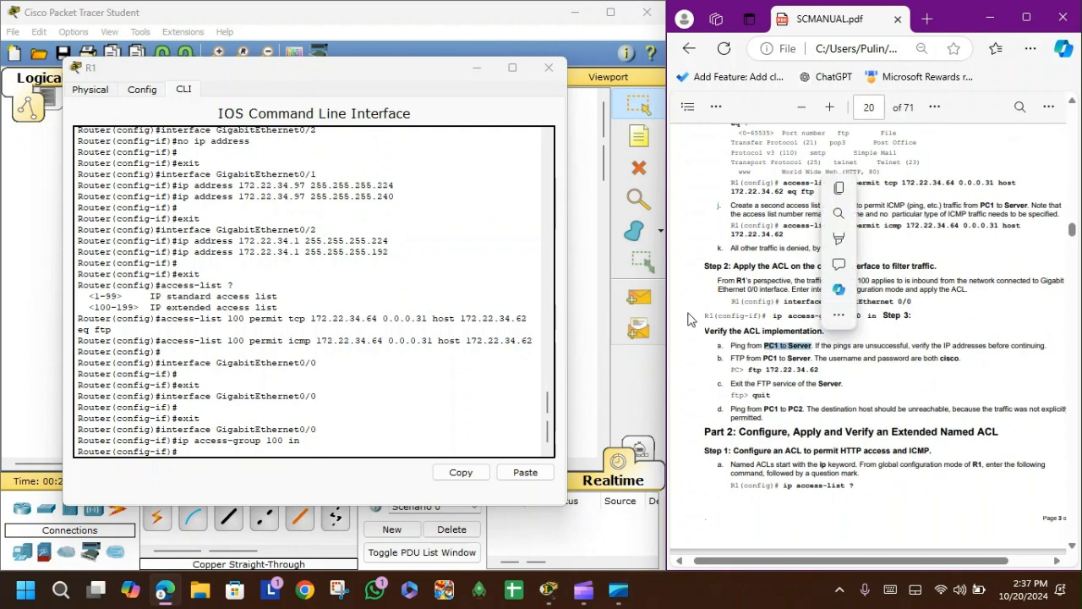
Step: Close R1, open PC1's Command Prompt and ping 12.22.34.62 twice
{"action": "left_click", "coordinate": [548, 67]}
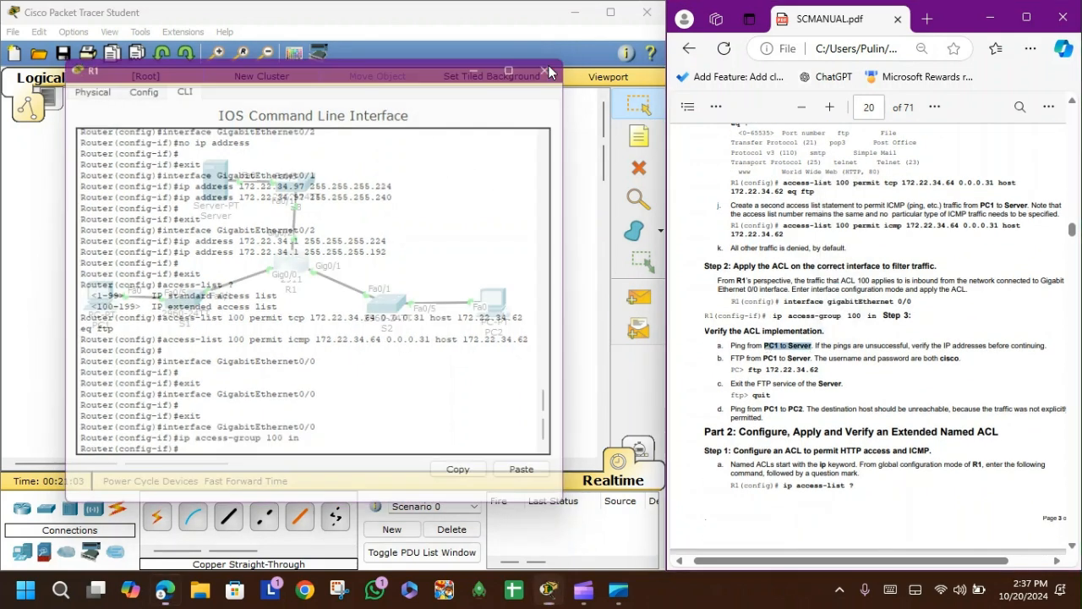
{"action": "left_click", "coordinate": [101, 298]}
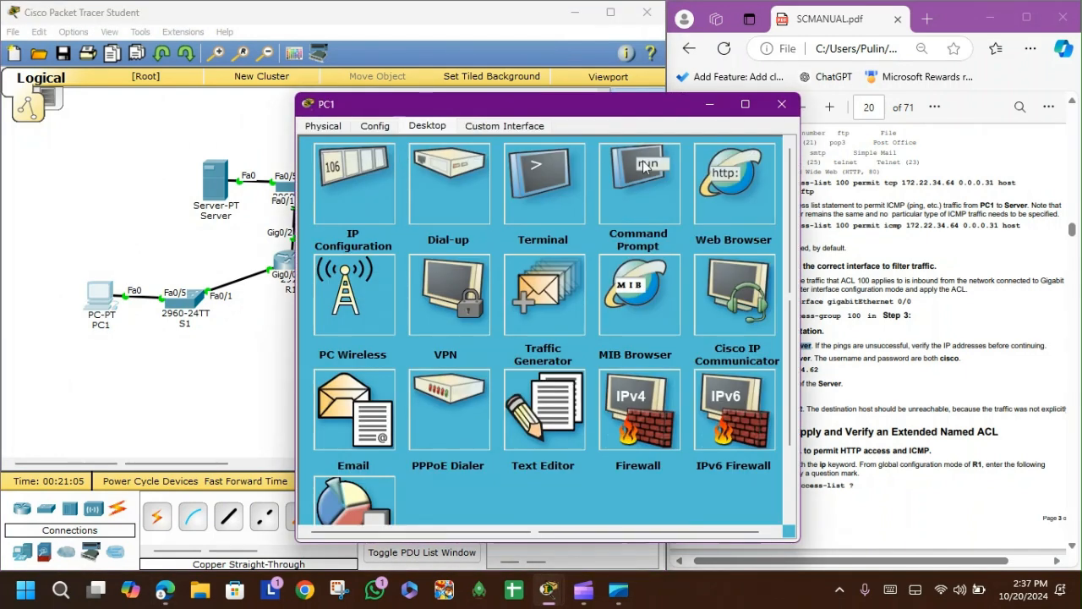
{"action": "left_click", "coordinate": [644, 202]}
{"action": "left_click_drag", "start_coordinate": [597, 119], "coordinate": [419, 115]}
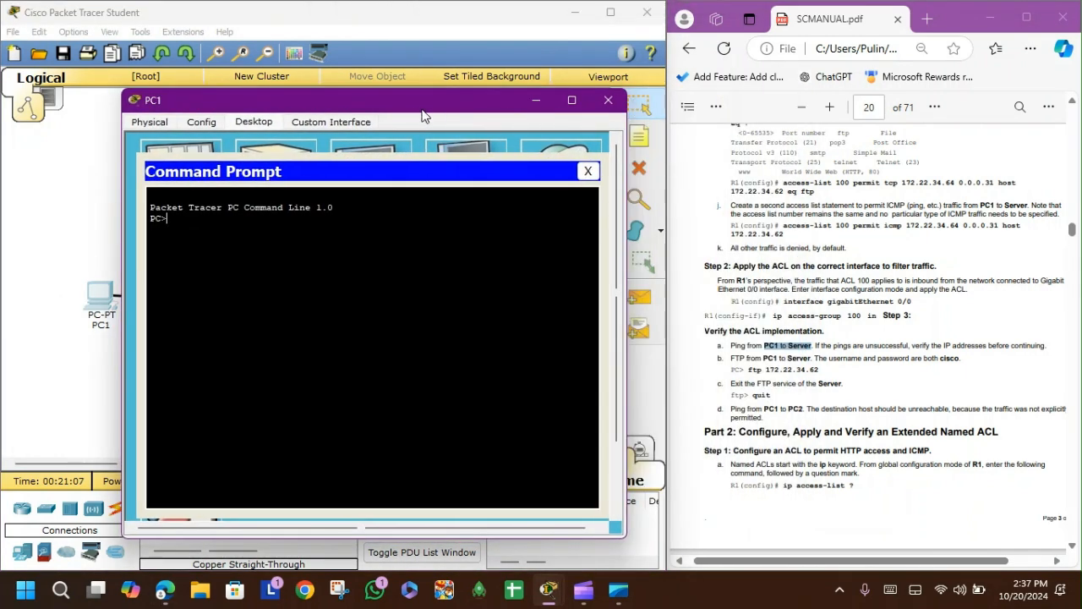
{"action": "type", "text": "ping 12.22.34.62"}
{"action": "key", "text": "Return"}
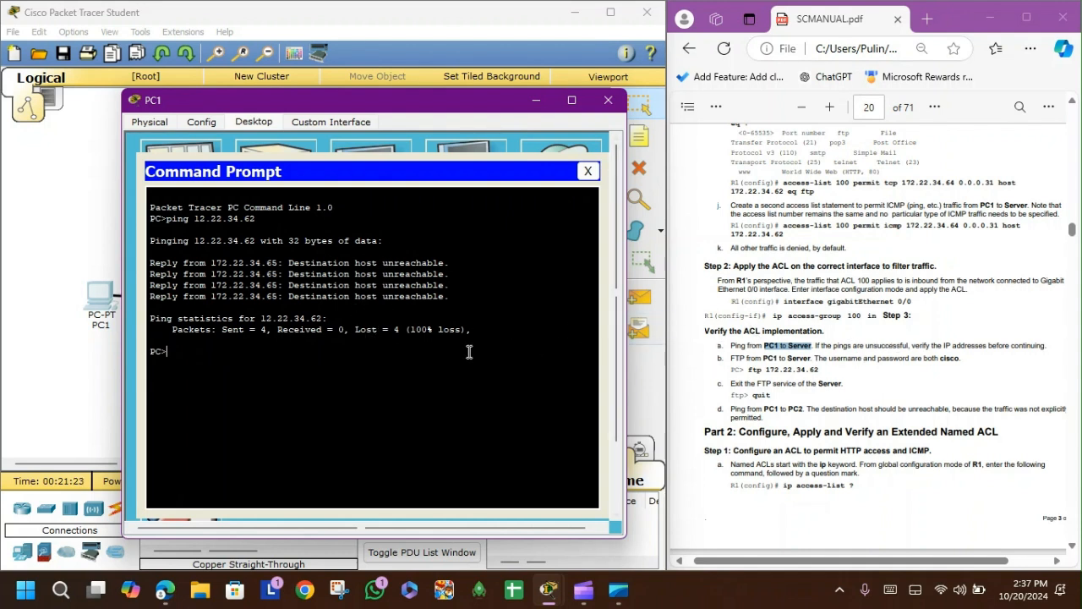
{"action": "key", "text": "Up"}
{"action": "key", "text": "Return"}
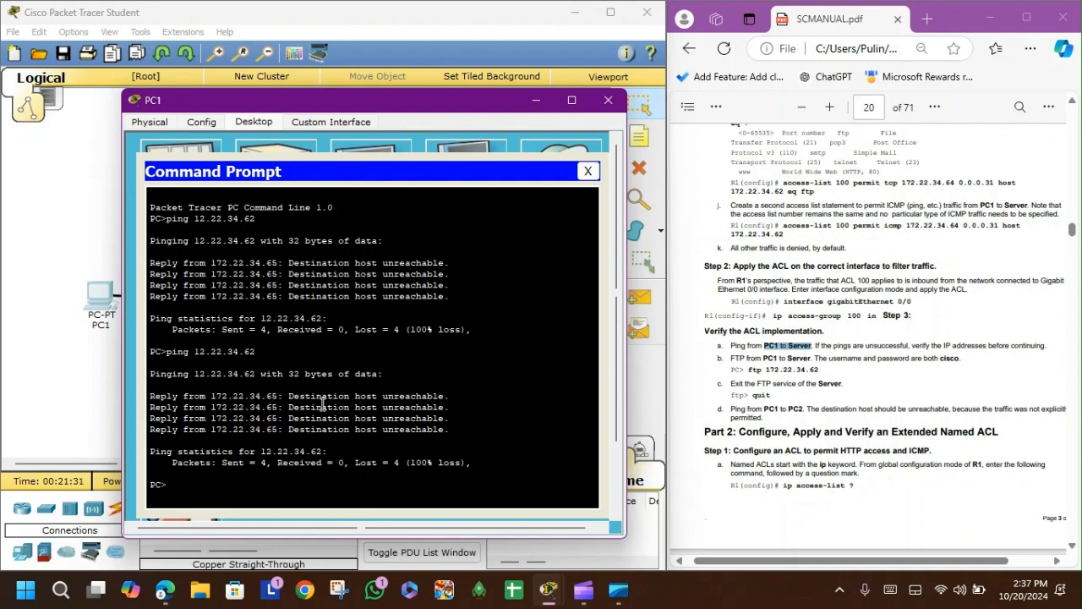
Step: Correct the address and ping the Server at 172.22.34.62 twice from PC1
{"action": "key", "text": "Up"}
{"action": "key", "text": "Left"}
{"action": "key", "text": "Left"}
{"action": "key", "text": "Left"}
{"action": "key", "text": "Left"}
{"action": "key", "text": "Left"}
{"action": "key", "text": "Left"}
{"action": "key", "text": "Left"}
{"action": "key", "text": "Left"}
{"action": "key", "text": "Left"}
{"action": "key", "text": "Left"}
{"action": "type", "text": "7"}
{"action": "key", "text": "Return"}
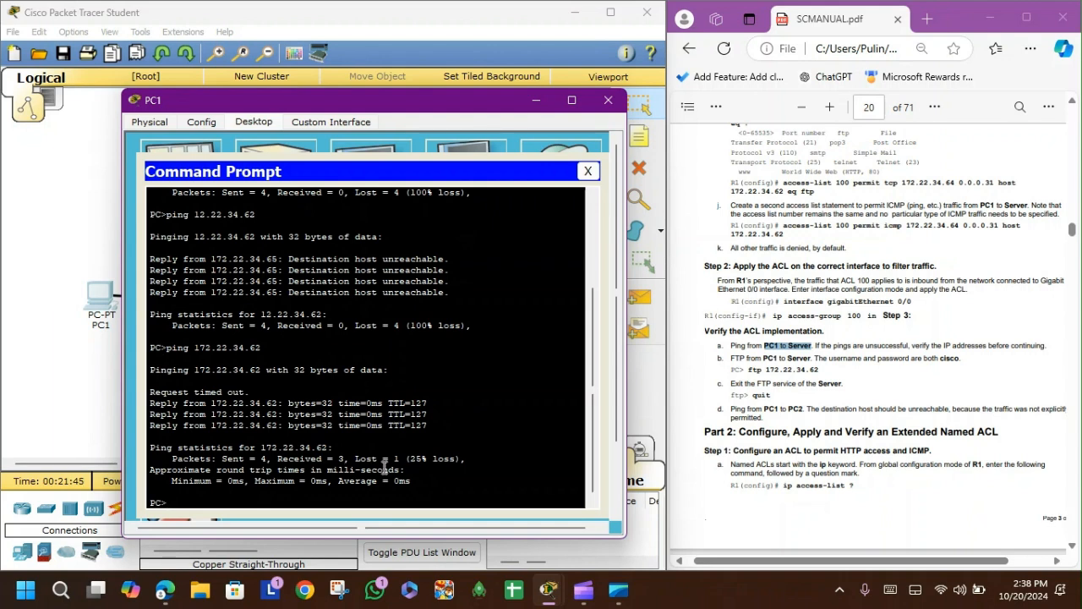
{"action": "key", "text": "Up"}
{"action": "key", "text": "Return"}
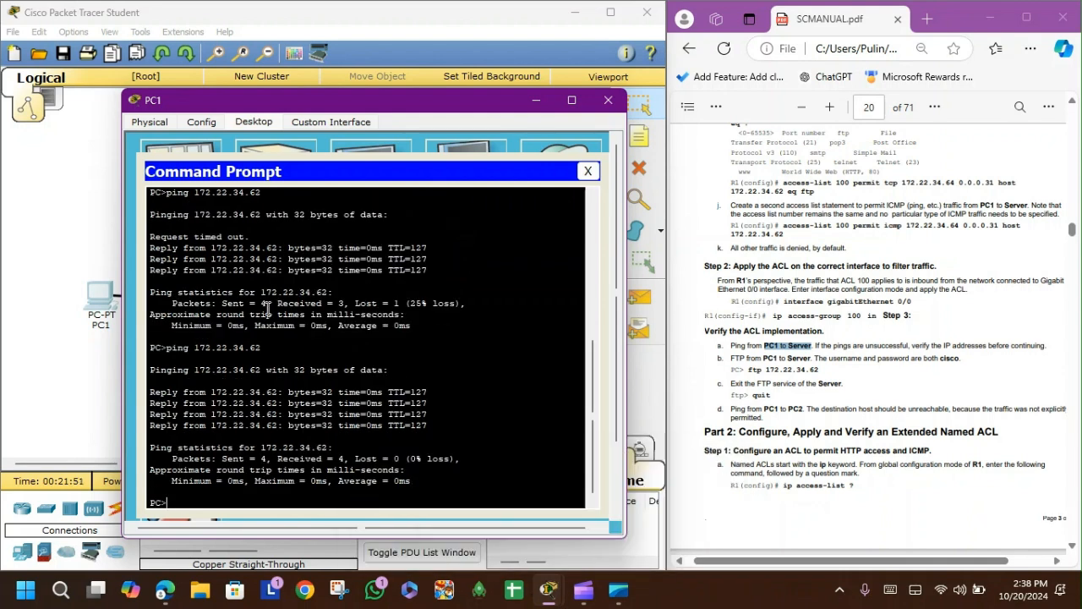
Step: Close PC1, send a simple PDU from PC1 to the Server, then delete it
{"action": "left_click", "coordinate": [608, 100]}
{"action": "left_click", "coordinate": [639, 297]}
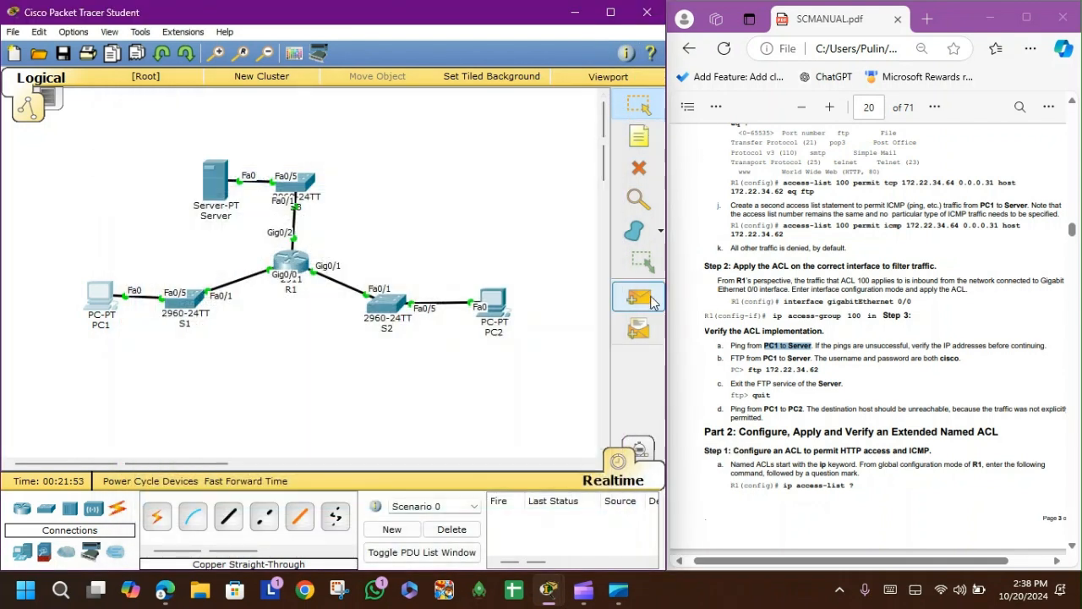
{"action": "left_click", "coordinate": [101, 296]}
{"action": "left_click", "coordinate": [215, 179]}
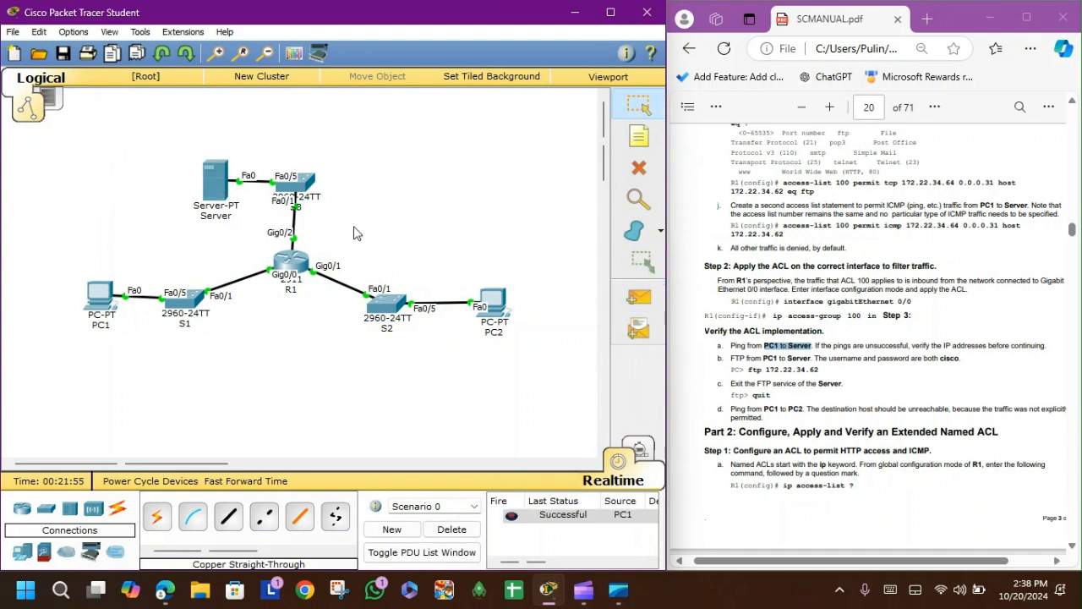
{"action": "left_click", "coordinate": [452, 529]}
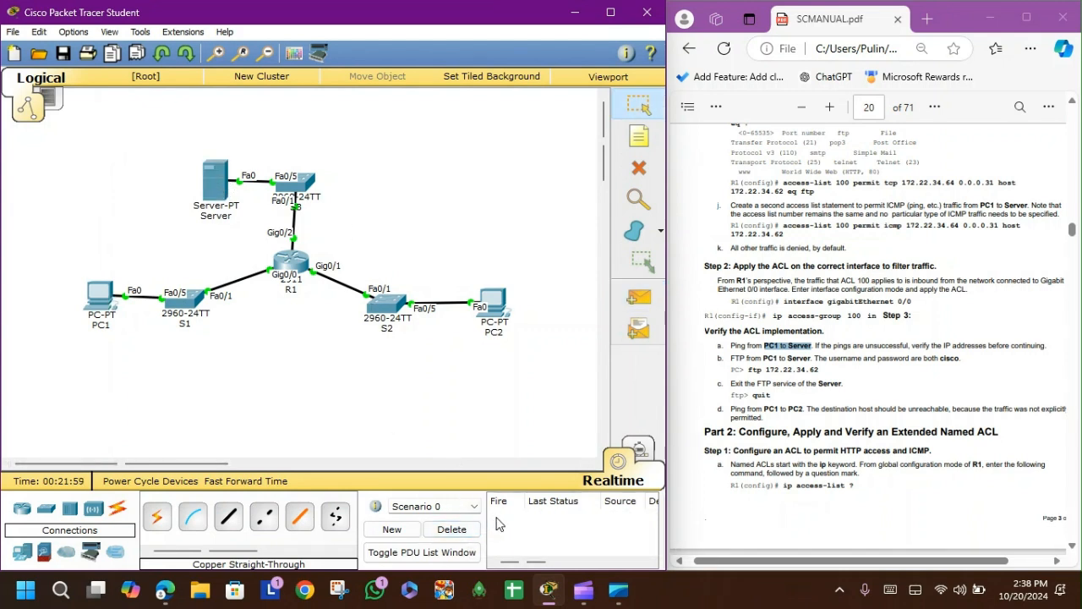
Step: Open PC1's Command Prompt and start an FTP session to the Server at 172.22.34.62
{"action": "left_click", "coordinate": [100, 298]}
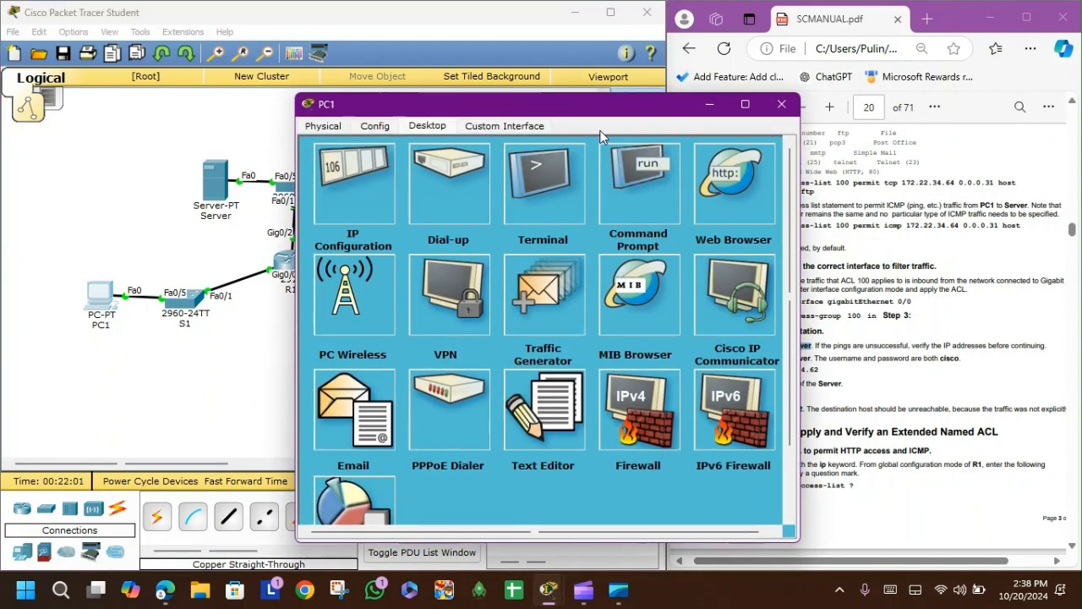
{"action": "left_click", "coordinate": [651, 193]}
{"action": "left_click_drag", "start_coordinate": [522, 105], "coordinate": [323, 91]}
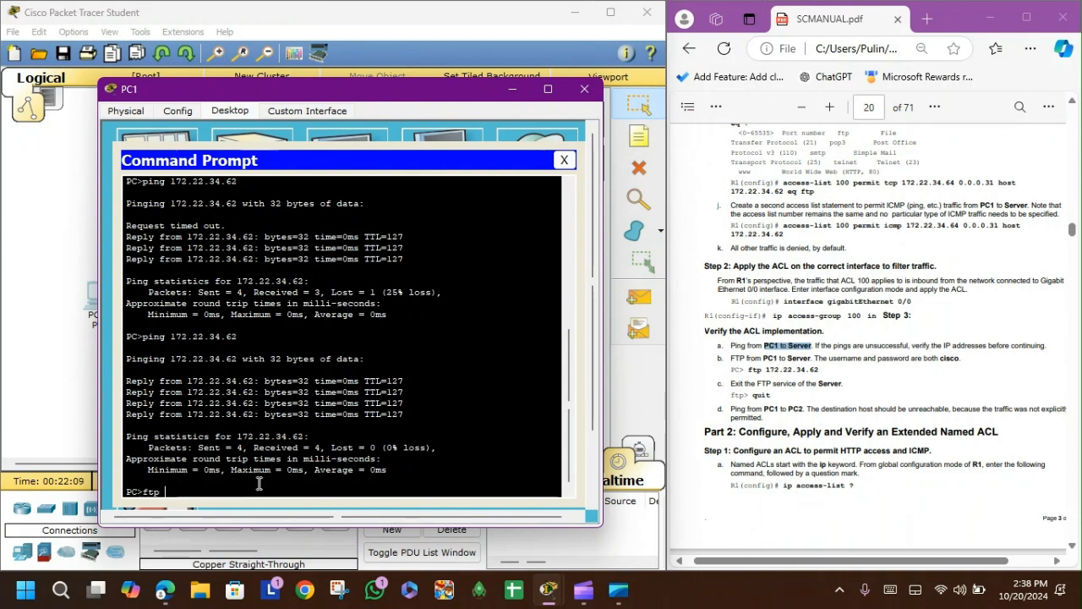
{"action": "type", "text": "172"}
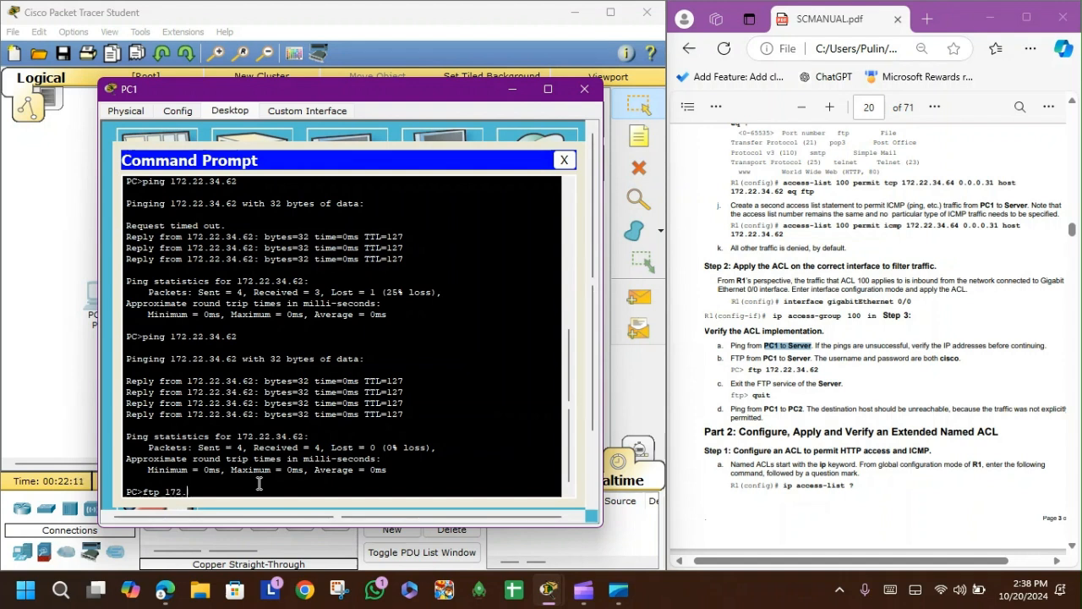
{"action": "type", "text": ".22.34.6"}
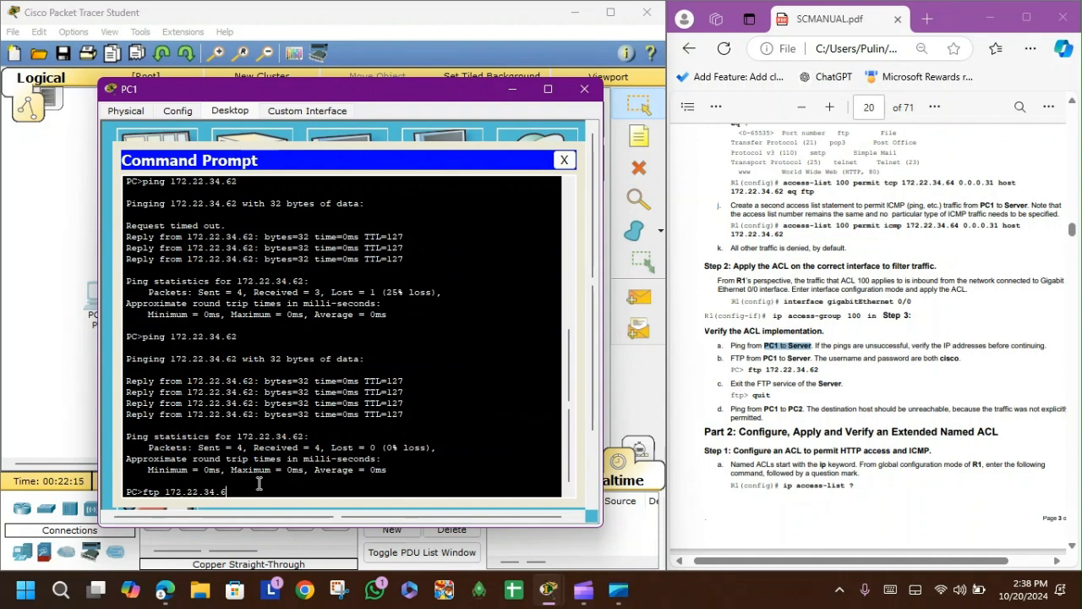
{"action": "type", "text": "2"}
{"action": "key", "text": "Return"}
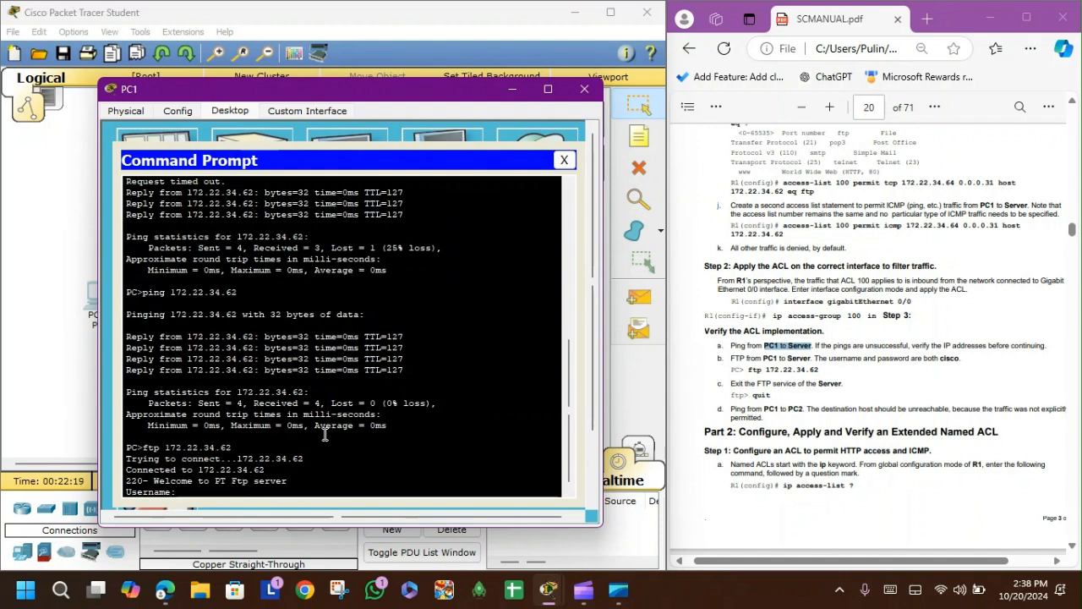
Step: Log in to the Server's FTP service with the username cisco and the account password
{"action": "left_click_drag", "start_coordinate": [814, 359], "coordinate": [967, 358]}
{"action": "left_click", "coordinate": [969, 389]}
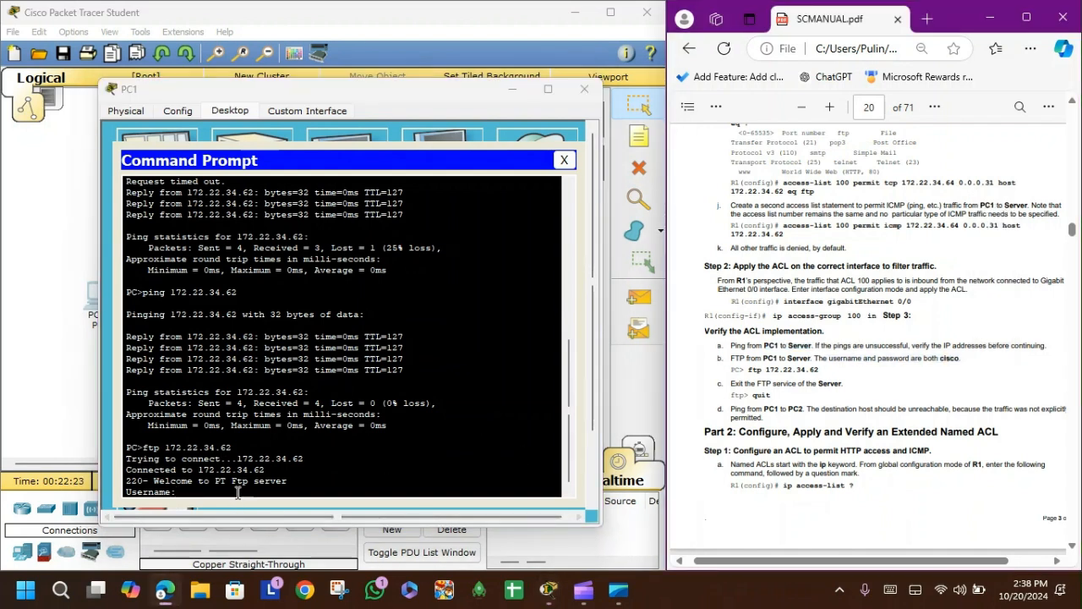
{"action": "left_click", "coordinate": [246, 491]}
{"action": "type", "text": "cisco"}
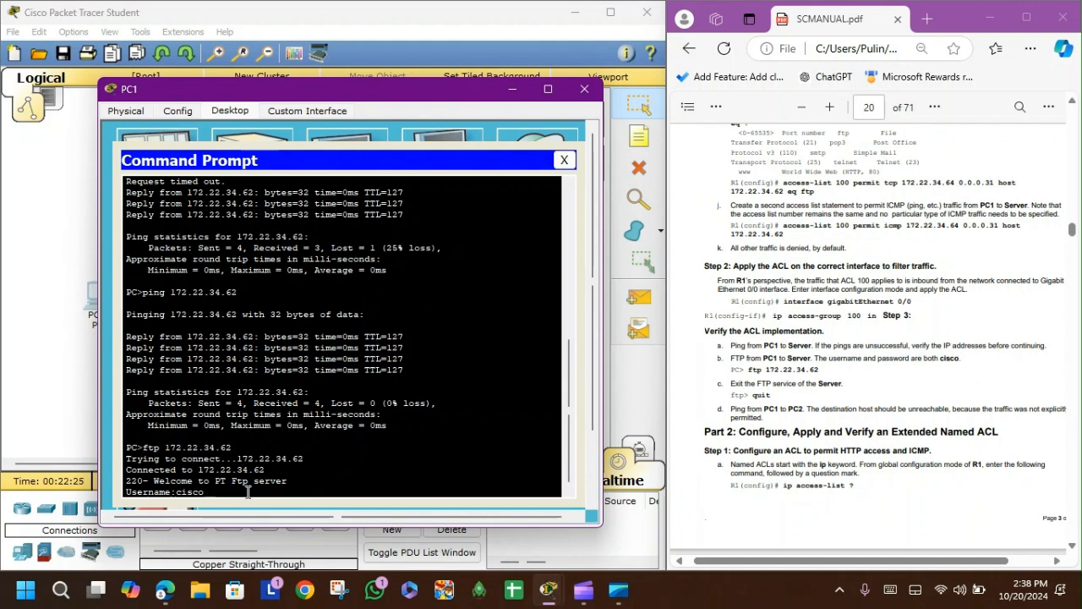
{"action": "key", "text": "Return"}
{"action": "key", "text": "Return"}
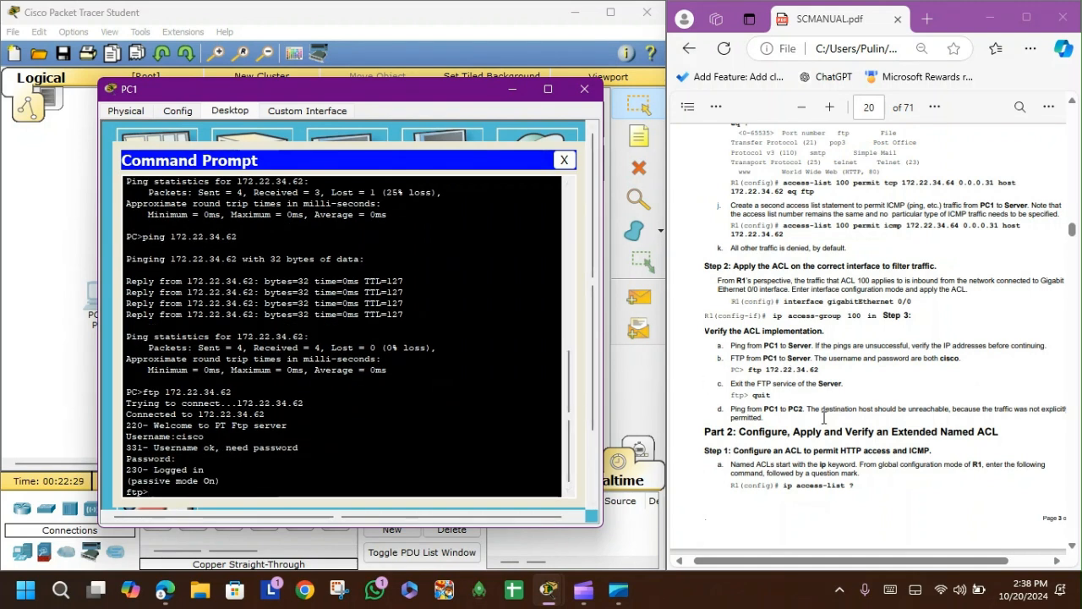
Step: Exit the FTP service of the Server with the quit command
{"action": "scroll", "coordinate": [826, 414], "scroll_direction": "down", "scroll_amount": 1}
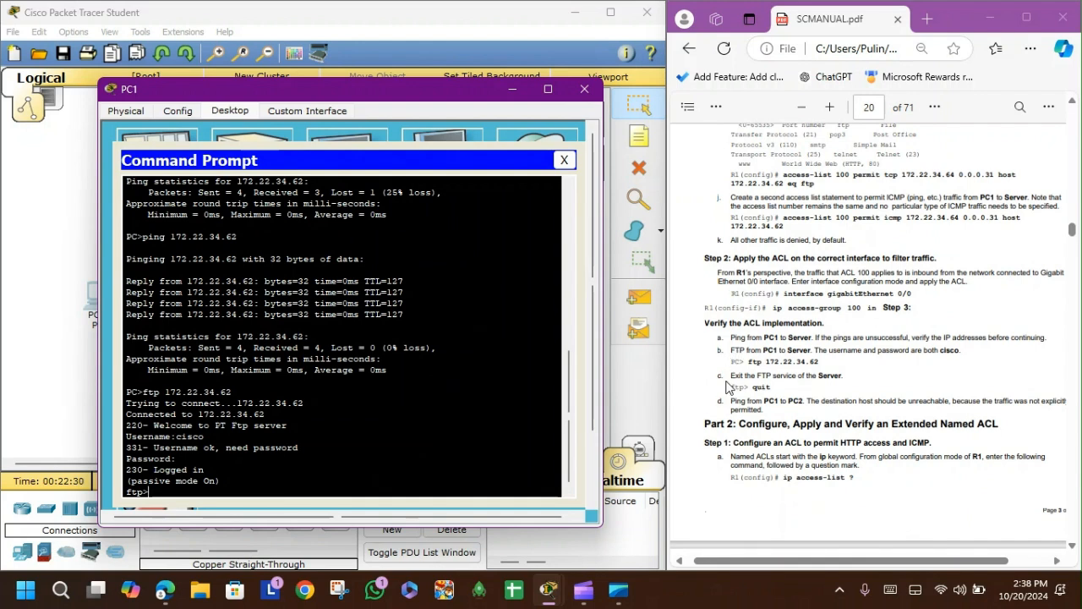
{"action": "left_click", "coordinate": [729, 389]}
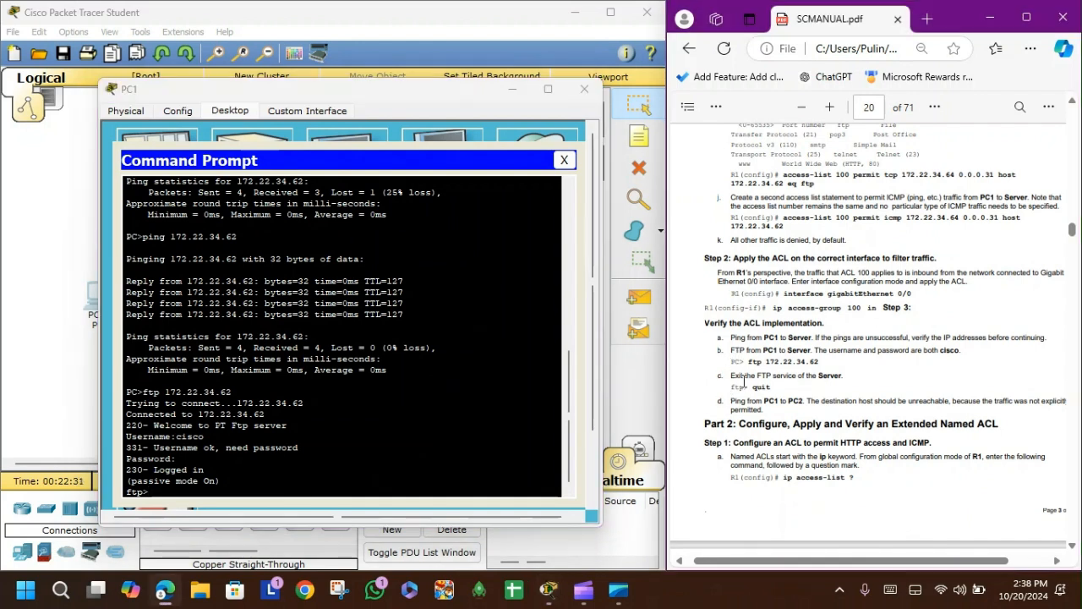
{"action": "left_click", "coordinate": [250, 491]}
{"action": "type", "text": "quit"}
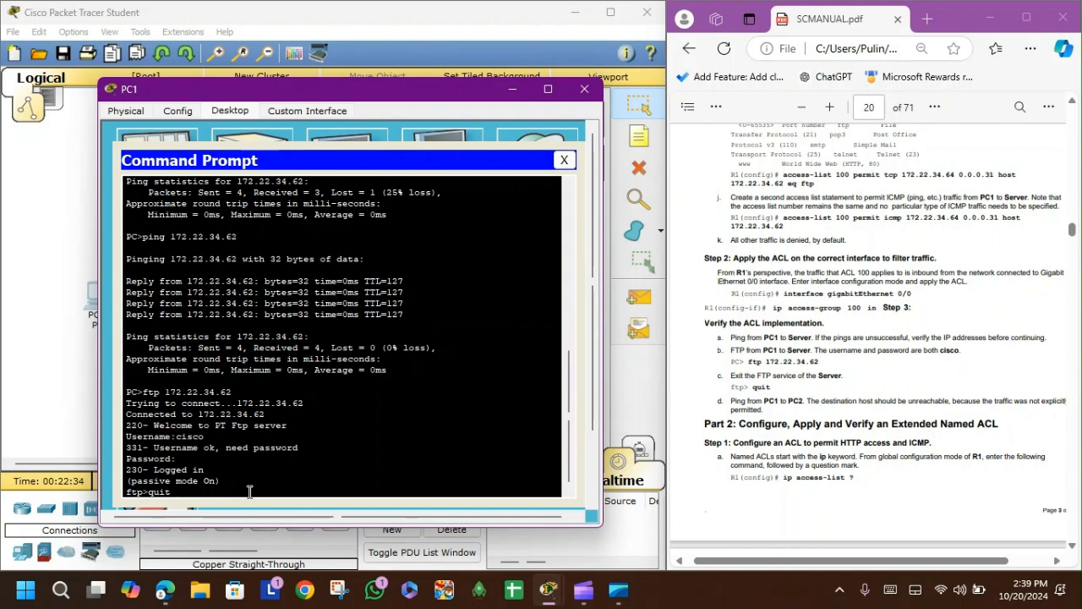
{"action": "key", "text": "Return"}
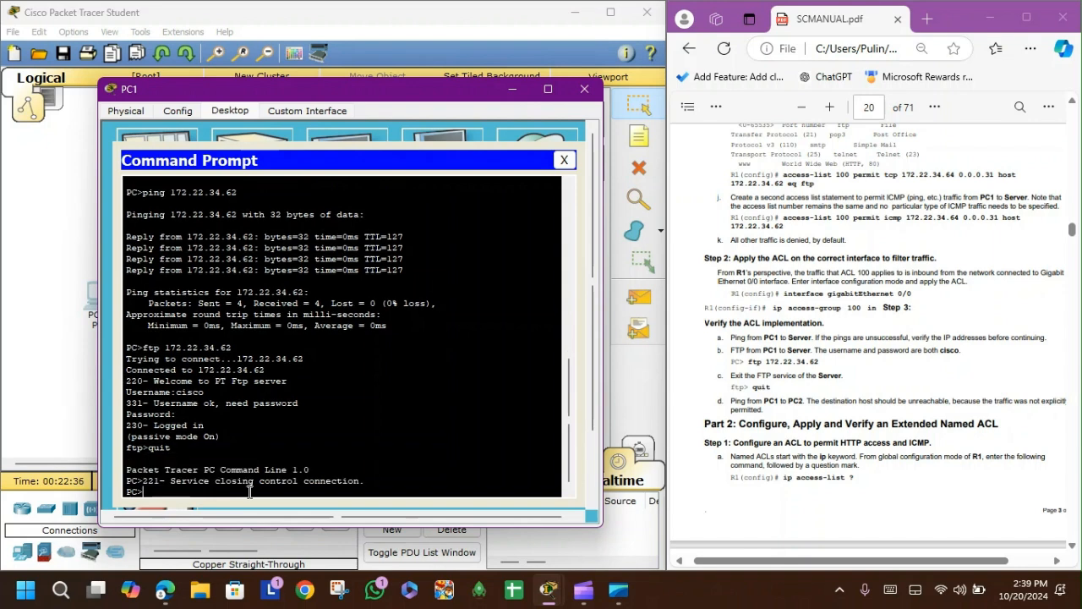
Step: Ping PC2 at 172.22.34.98 from PC1's Command Prompt
{"action": "left_click", "coordinate": [732, 391]}
{"action": "left_click_drag", "start_coordinate": [732, 375], "coordinate": [842, 377]}
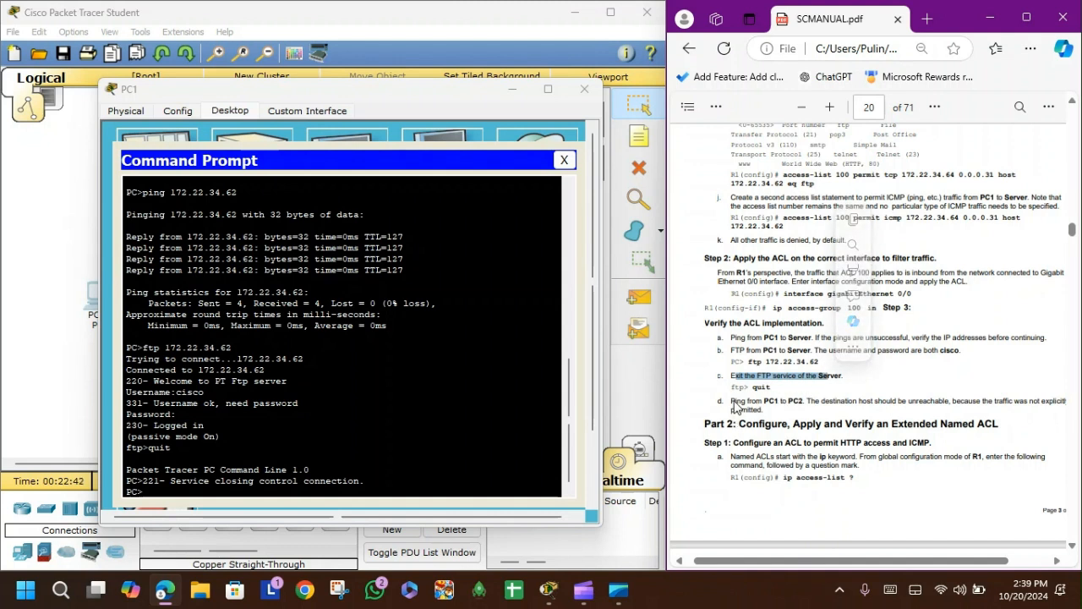
{"action": "left_click_drag", "start_coordinate": [732, 400], "coordinate": [767, 409]}
{"action": "left_click", "coordinate": [775, 419]}
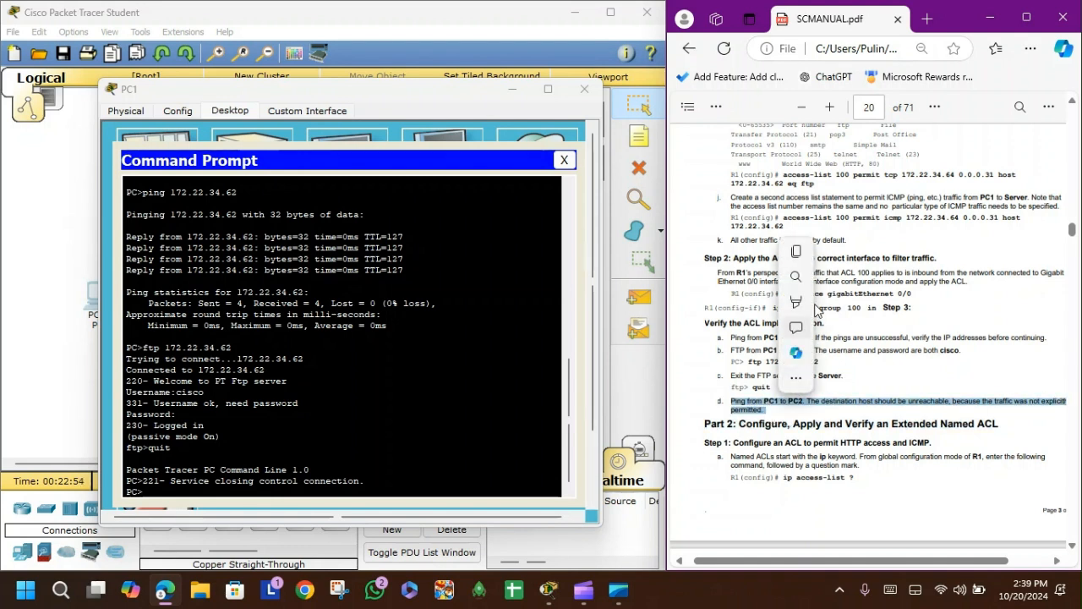
{"action": "scroll", "coordinate": [893, 208], "scroll_direction": "up", "scroll_amount": 4}
{"action": "scroll", "coordinate": [894, 208], "scroll_direction": "up", "scroll_amount": 15}
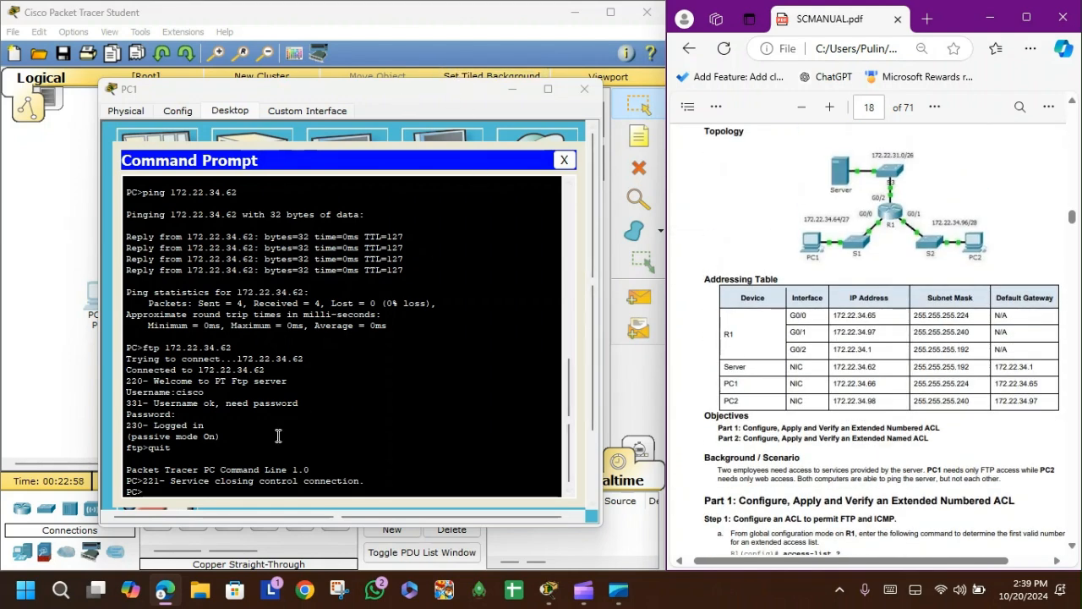
{"action": "left_click", "coordinate": [268, 483]}
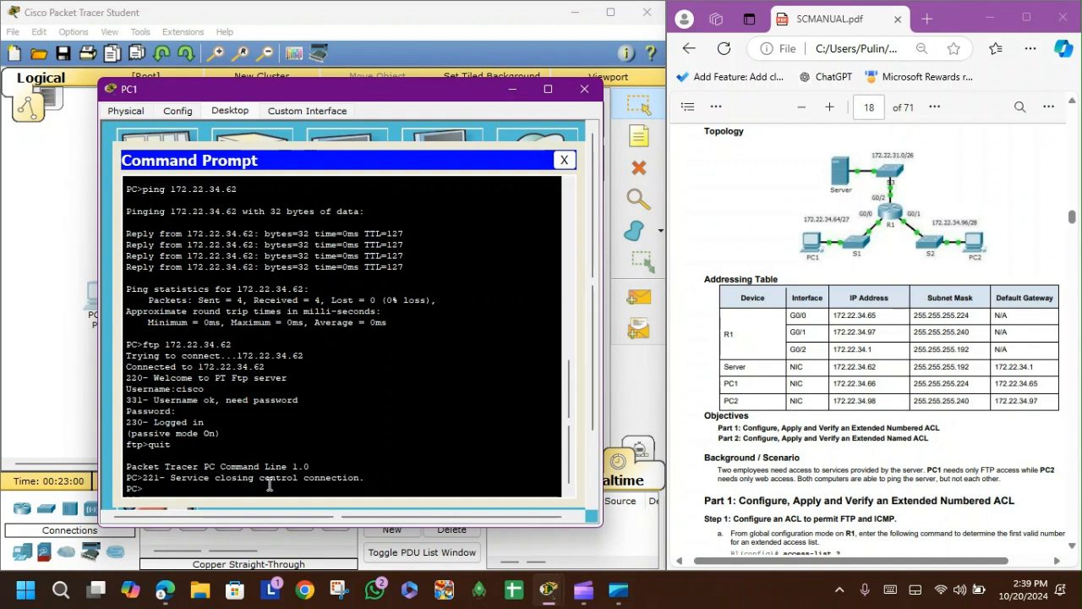
{"action": "key", "text": "Return"}
{"action": "key", "text": "Return"}
{"action": "type", "text": "ping "}
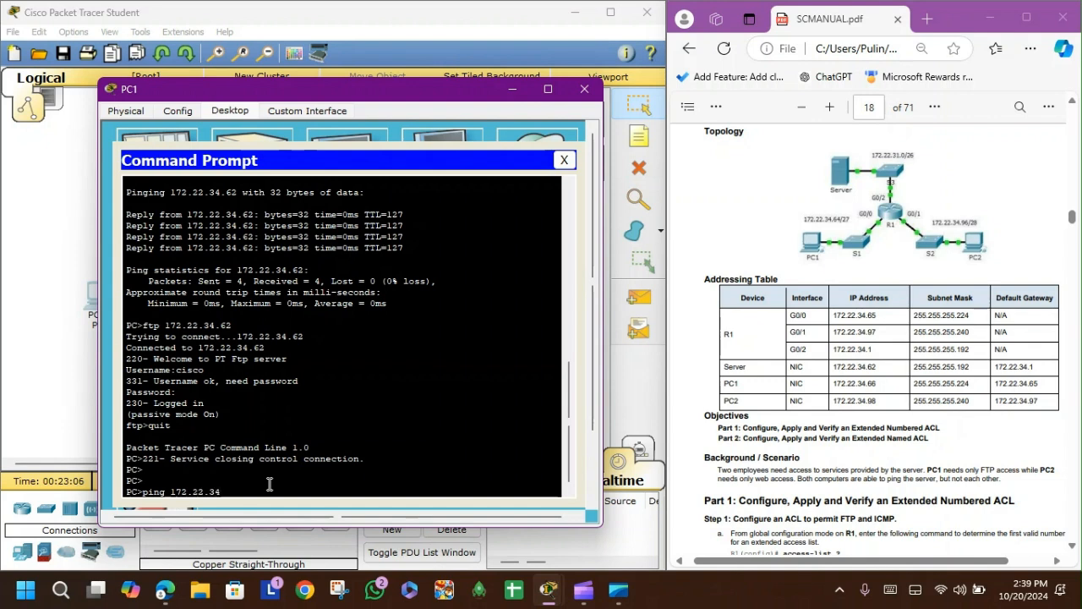
{"action": "type", "text": "172.22.34.98"}
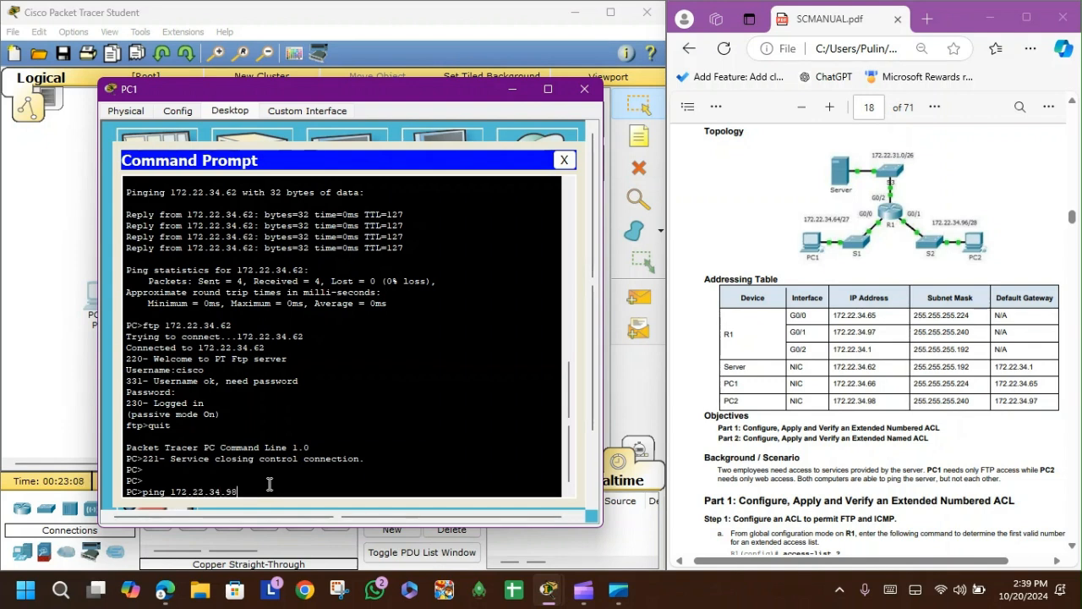
{"action": "scroll", "coordinate": [316, 338], "scroll_direction": "up", "scroll_amount": 10}
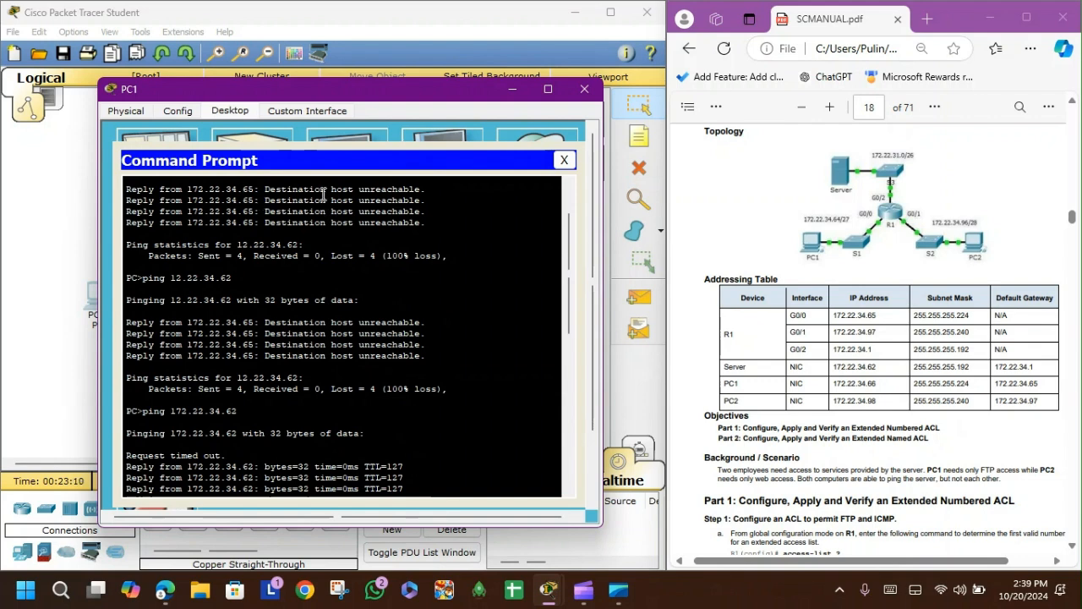
{"action": "scroll", "coordinate": [350, 314], "scroll_direction": "down", "scroll_amount": 8}
{"action": "scroll", "coordinate": [415, 324], "scroll_direction": "down", "scroll_amount": 2}
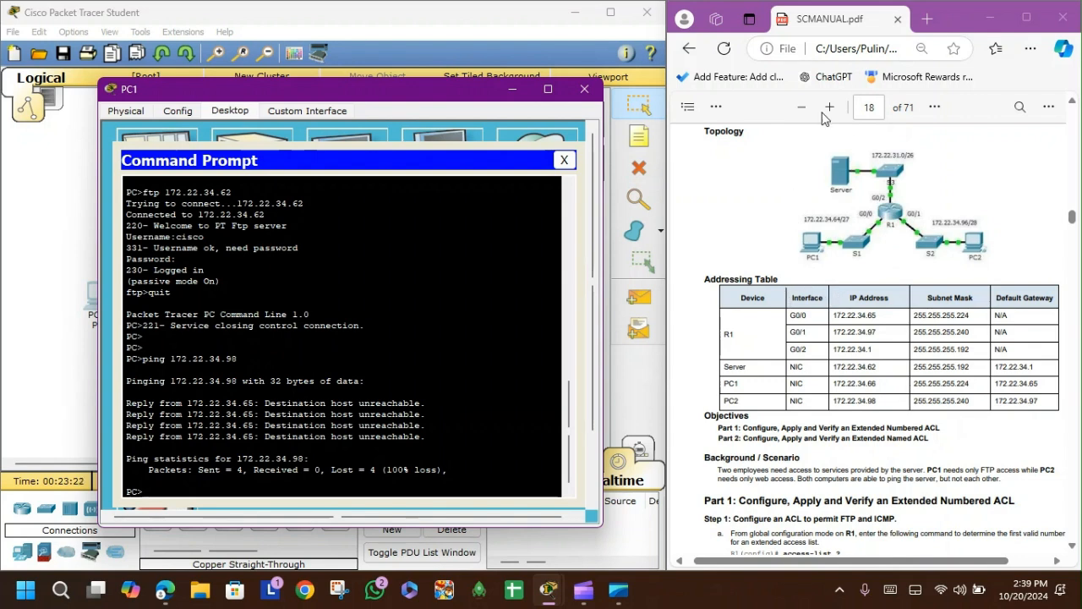
Step: Read the manual's Part 2 instructions for configuring an extended named ACL
{"action": "scroll", "coordinate": [854, 414], "scroll_direction": "down", "scroll_amount": 3}
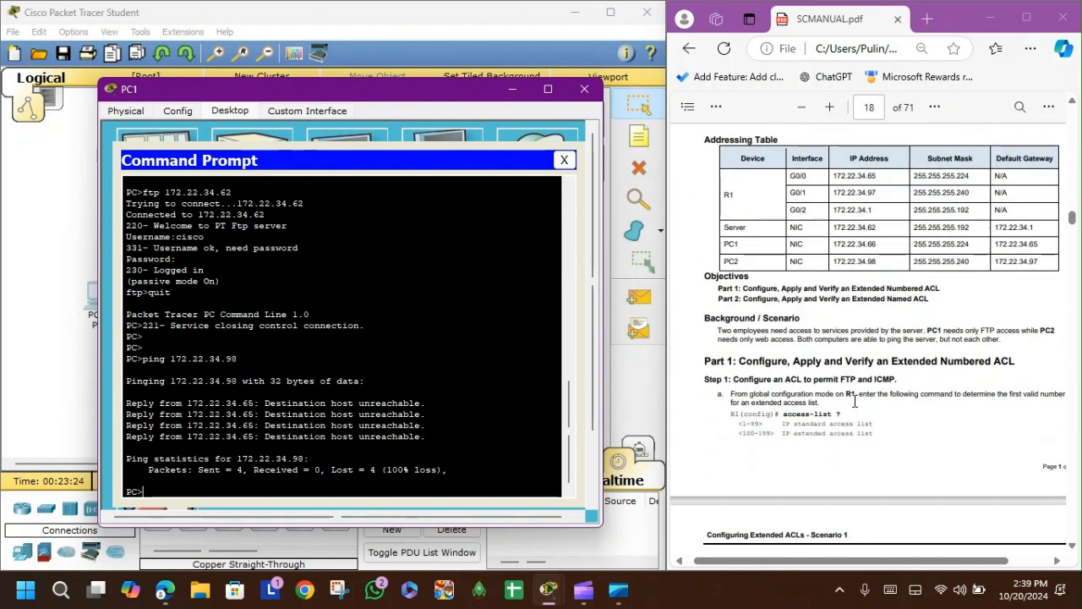
{"action": "scroll", "coordinate": [854, 410], "scroll_direction": "down", "scroll_amount": 5}
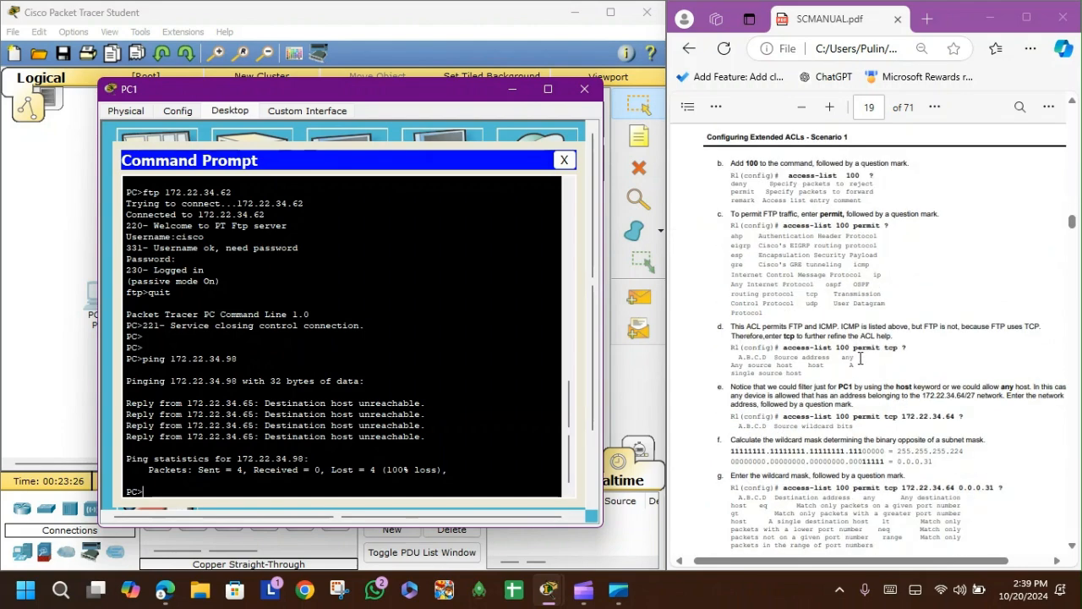
{"action": "scroll", "coordinate": [860, 358], "scroll_direction": "down", "scroll_amount": 10}
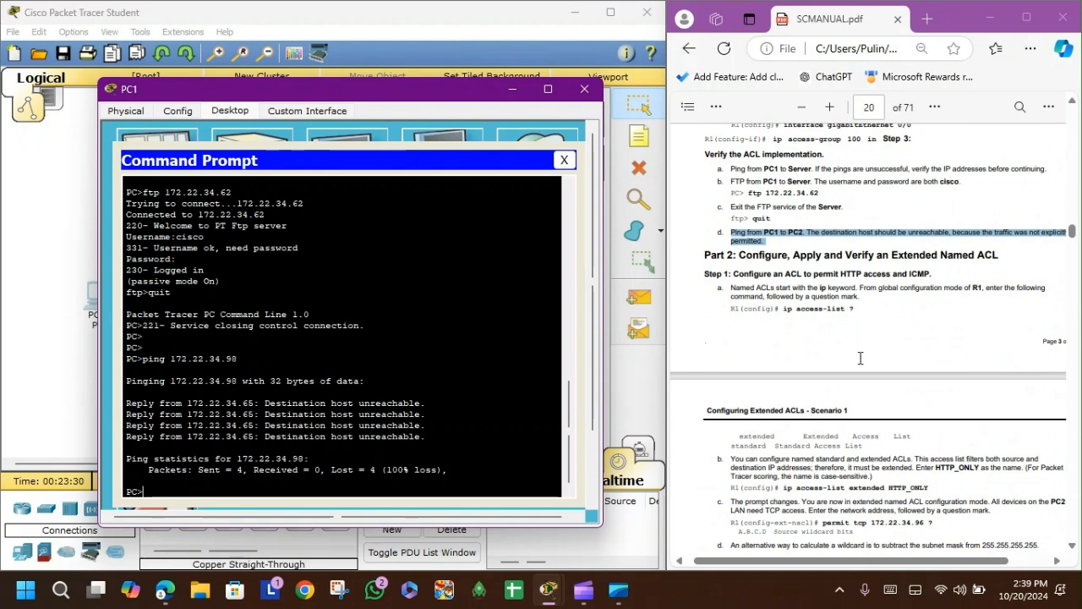
{"action": "scroll", "coordinate": [858, 279], "scroll_direction": "down", "scroll_amount": 1}
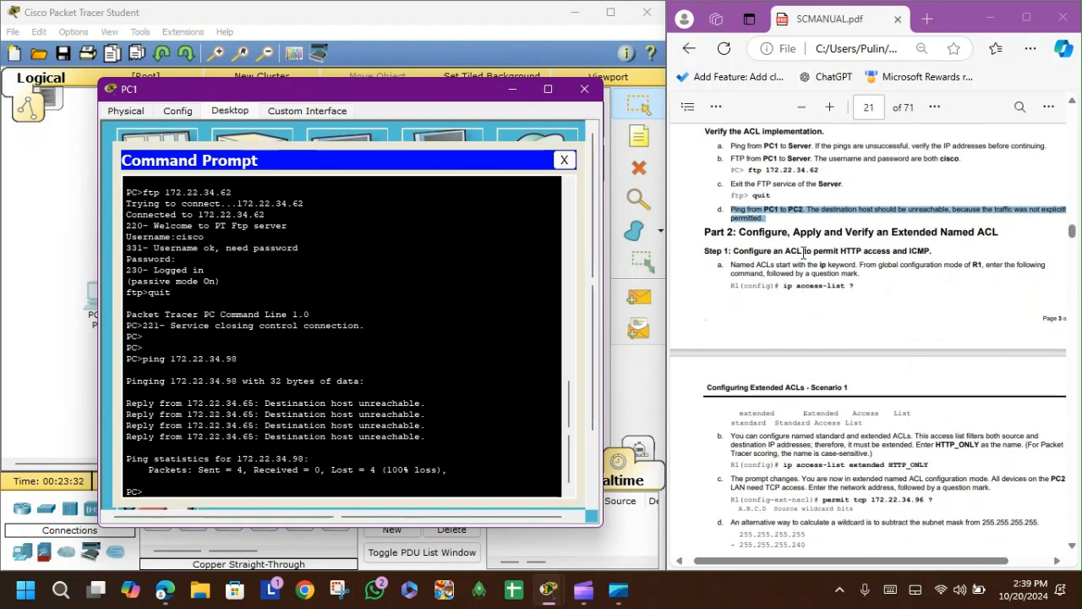
{"action": "scroll", "coordinate": [768, 374], "scroll_direction": "down", "scroll_amount": 1}
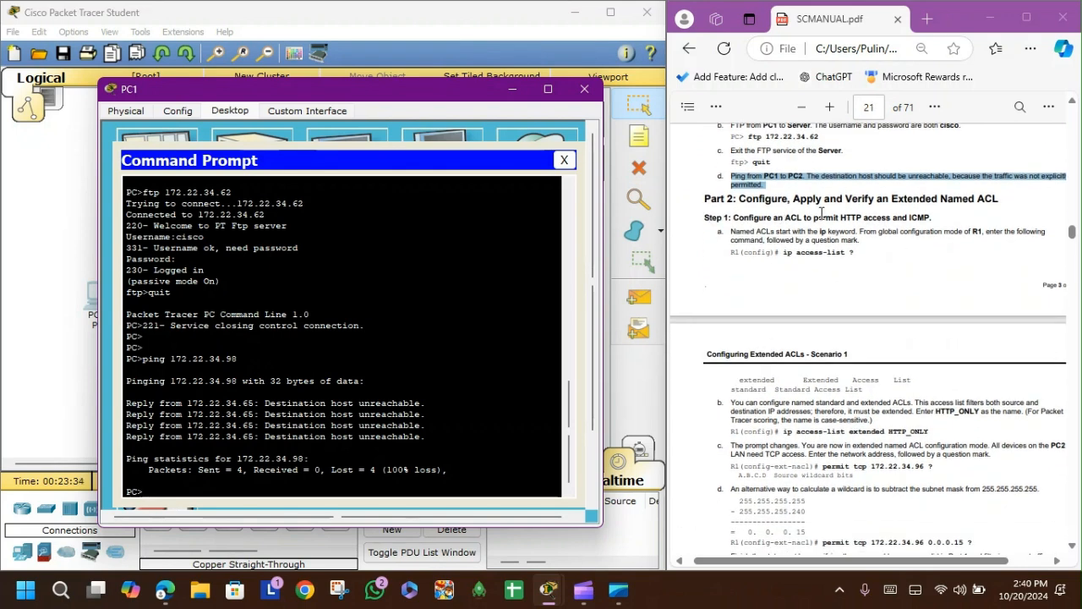
{"action": "scroll", "coordinate": [821, 310], "scroll_direction": "down", "scroll_amount": 3}
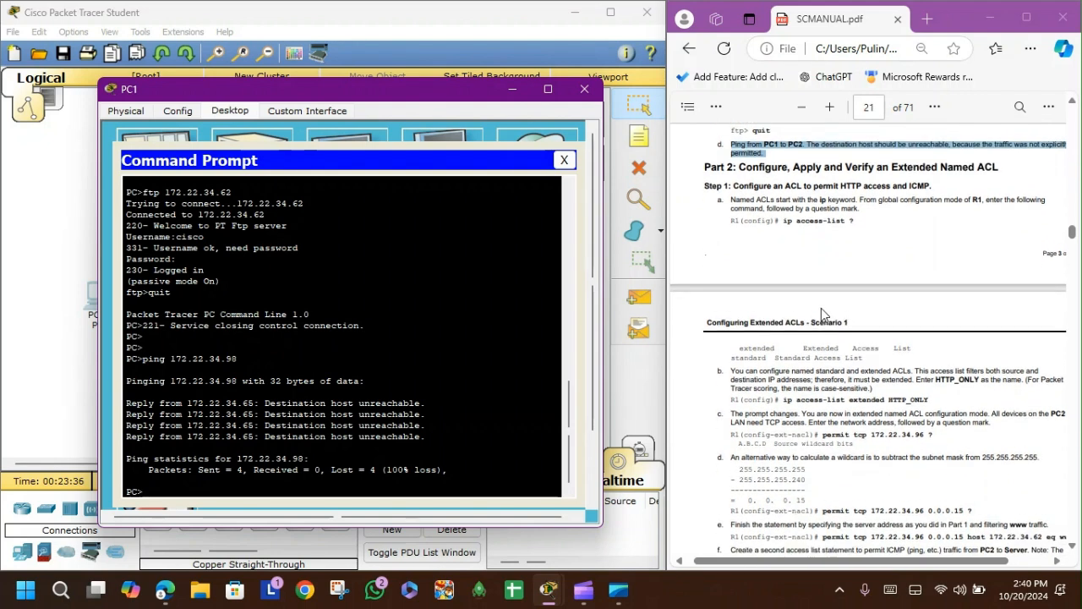
{"action": "scroll", "coordinate": [821, 307], "scroll_direction": "down", "scroll_amount": 3}
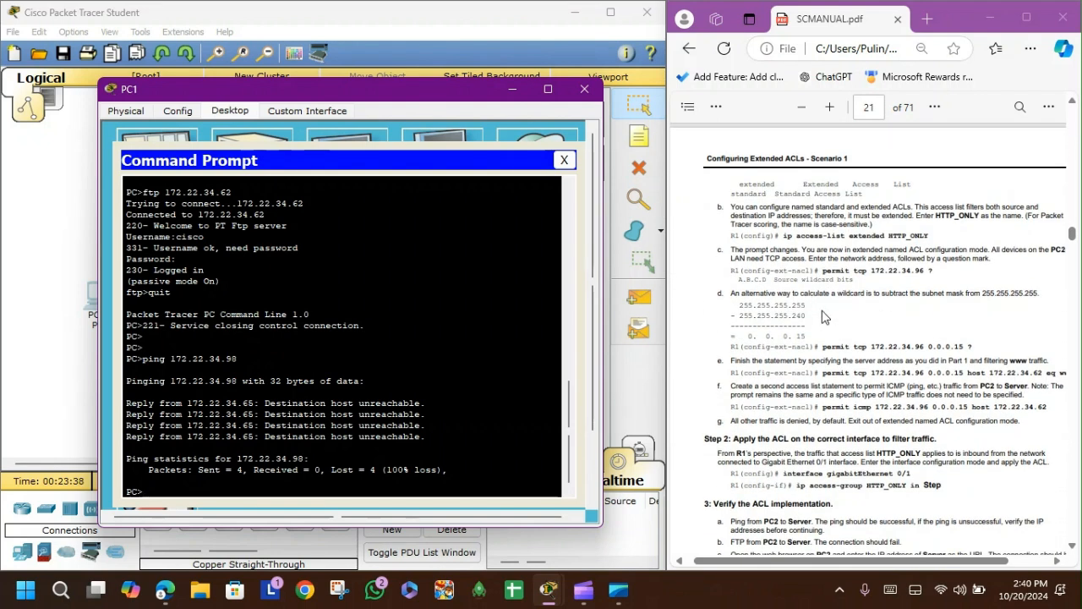
{"action": "scroll", "coordinate": [825, 317], "scroll_direction": "down", "scroll_amount": 1}
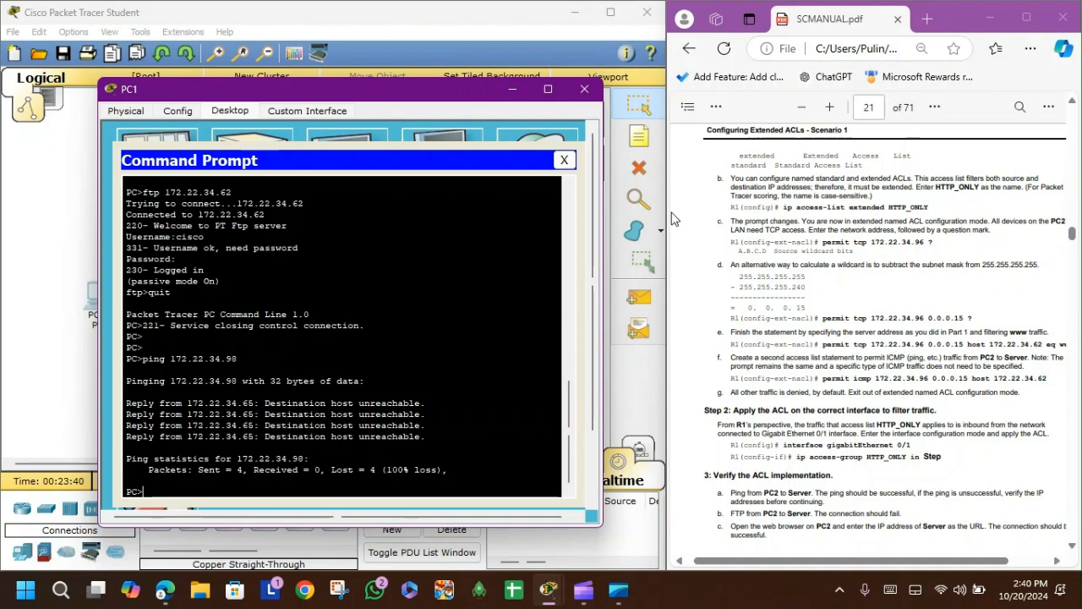
Step: Close PC1, open R1's CLI and exit interface configuration mode
{"action": "left_click", "coordinate": [584, 88]}
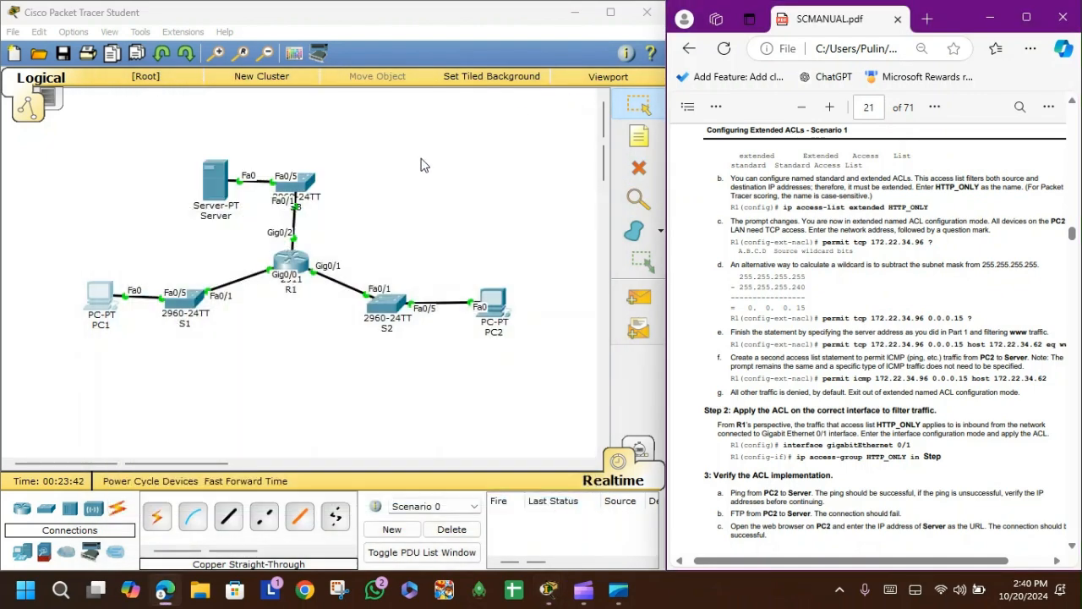
{"action": "left_click", "coordinate": [295, 254]}
{"action": "left_click_drag", "start_coordinate": [524, 107], "coordinate": [348, 80]}
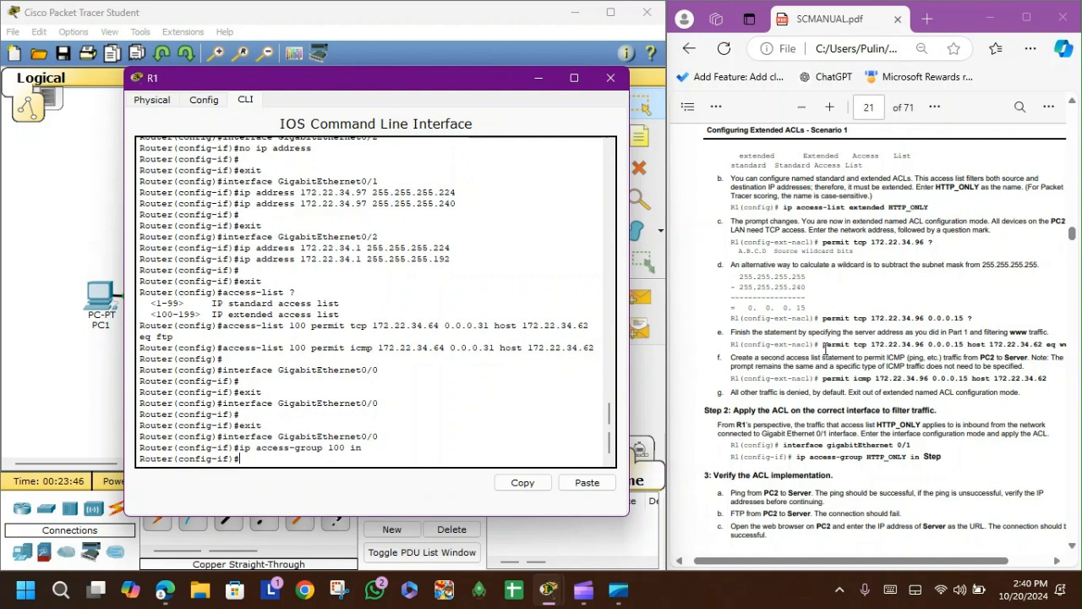
{"action": "scroll", "coordinate": [825, 347], "scroll_direction": "right", "scroll_amount": 2}
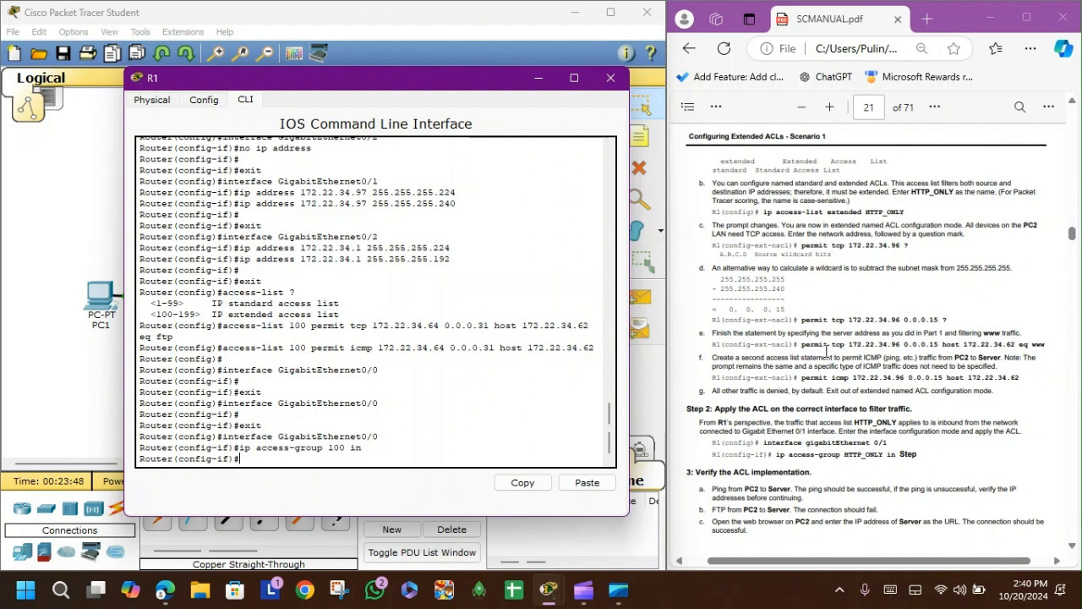
{"action": "scroll", "coordinate": [810, 211], "scroll_direction": "up", "scroll_amount": 1}
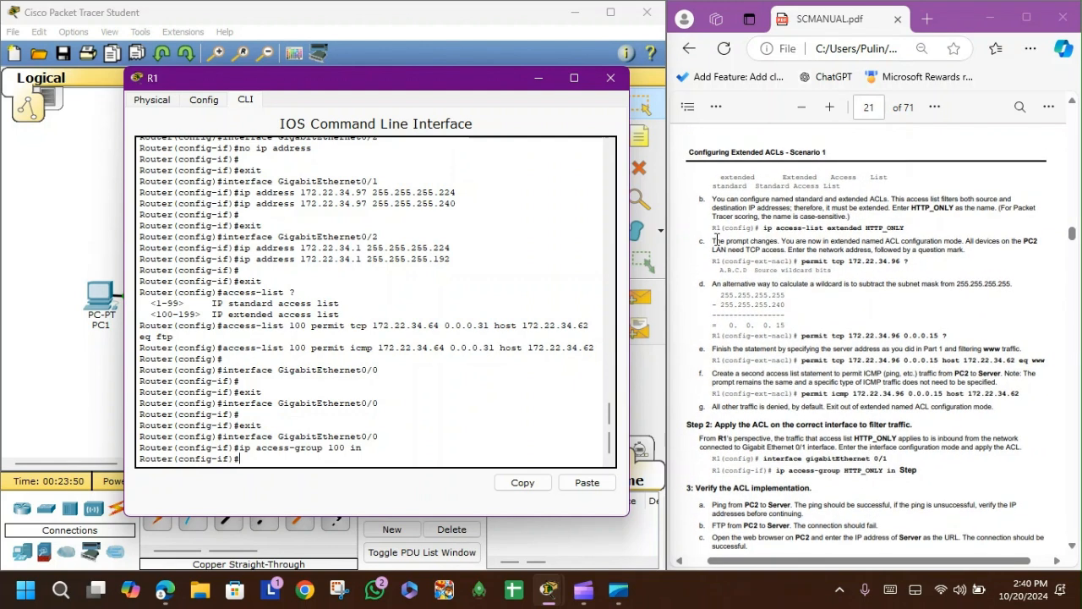
{"action": "left_click_drag", "start_coordinate": [734, 261], "coordinate": [791, 262]}
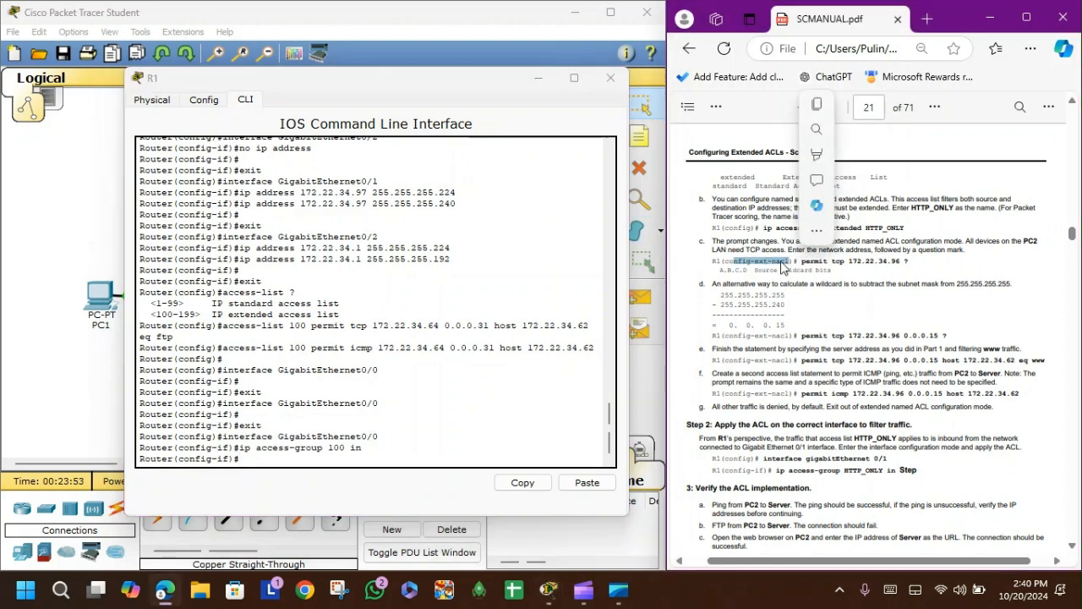
{"action": "left_click", "coordinate": [276, 455]}
{"action": "type", "text": "exit"}
{"action": "key", "text": "Return"}
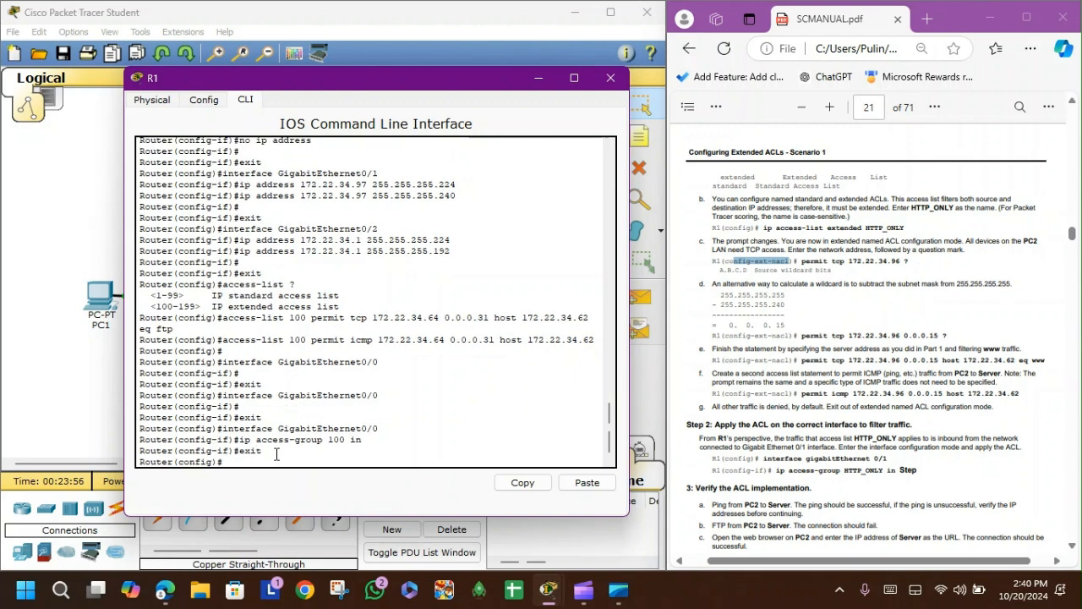
Step: Create the extended named access list HTTP_ONLY on R1 to enter named ACL configuration mode
{"action": "type", "text": "ip access-list exten"}
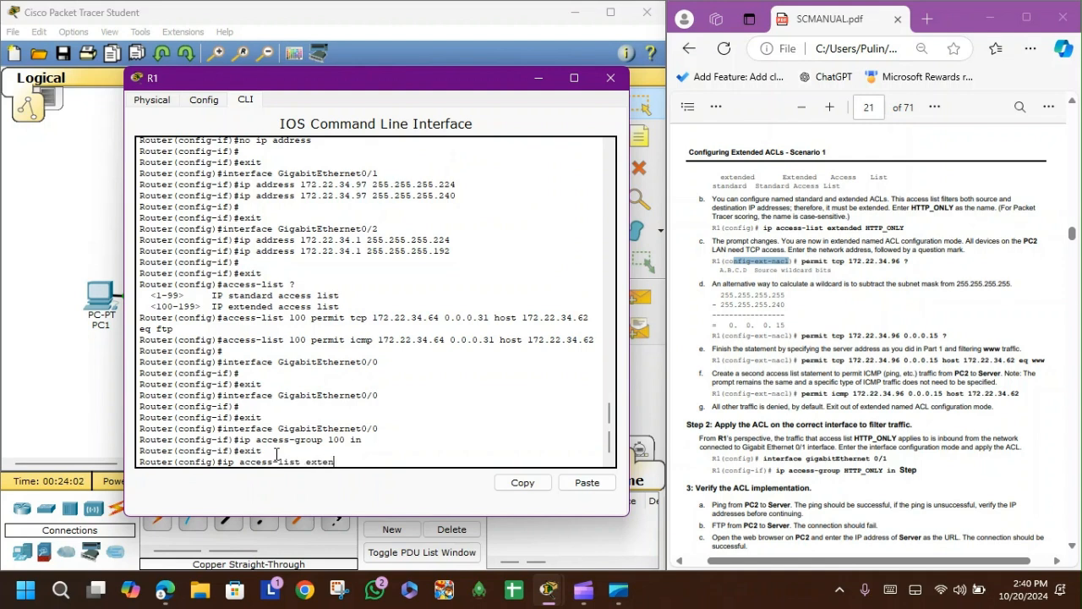
{"action": "type", "text": "ded HTTP_ONLY"}
{"action": "key", "text": "Return"}
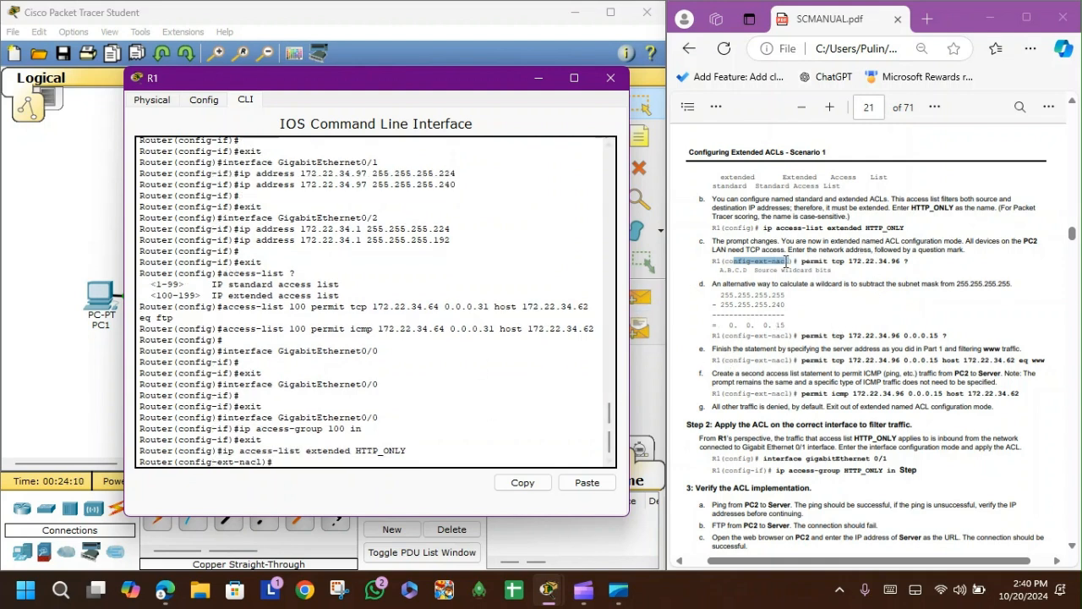
Step: Following the manual's www permit line, enter a permit tcp statement for source network 172.22.34.96 in HTTP_ONLY
{"action": "scroll", "coordinate": [783, 291], "scroll_direction": "down", "scroll_amount": 1}
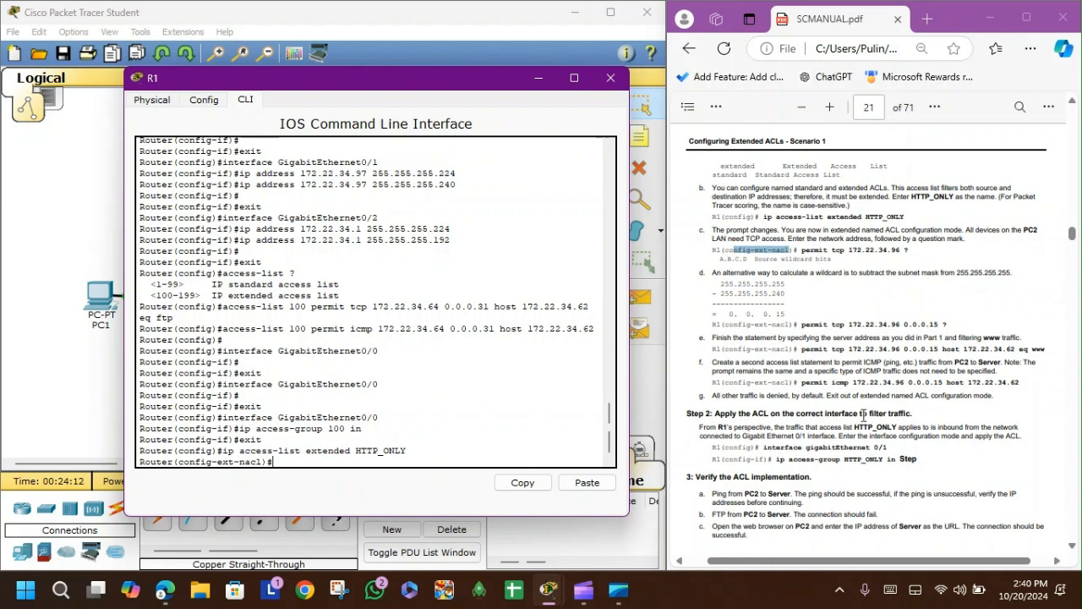
{"action": "left_click", "coordinate": [805, 307]}
{"action": "scroll", "coordinate": [805, 307], "scroll_direction": "down", "scroll_amount": 3}
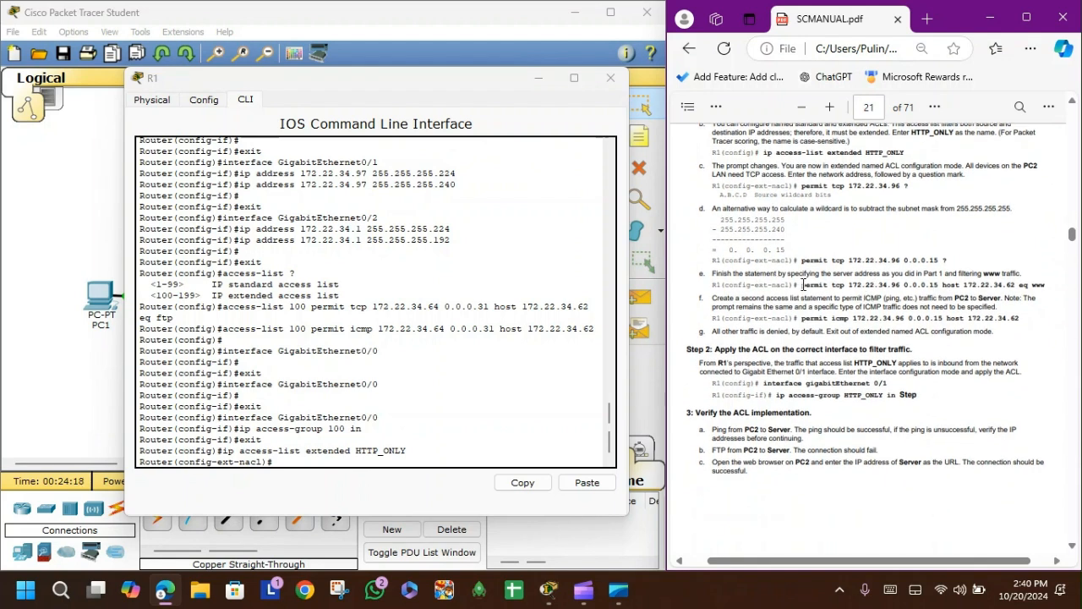
{"action": "left_click_drag", "start_coordinate": [802, 285], "coordinate": [1029, 283]}
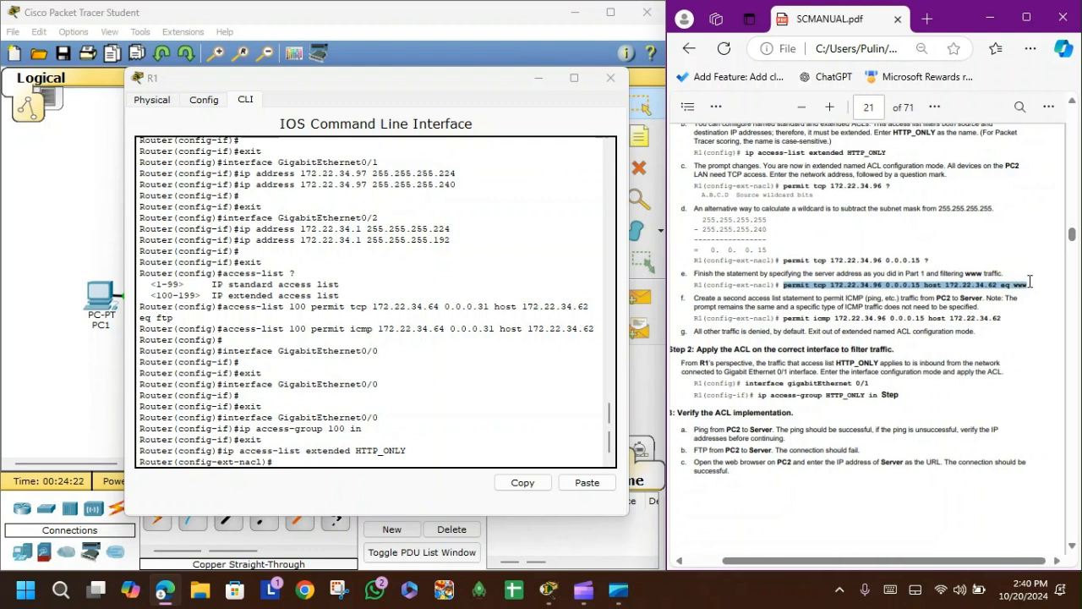
{"action": "left_click", "coordinate": [318, 459]}
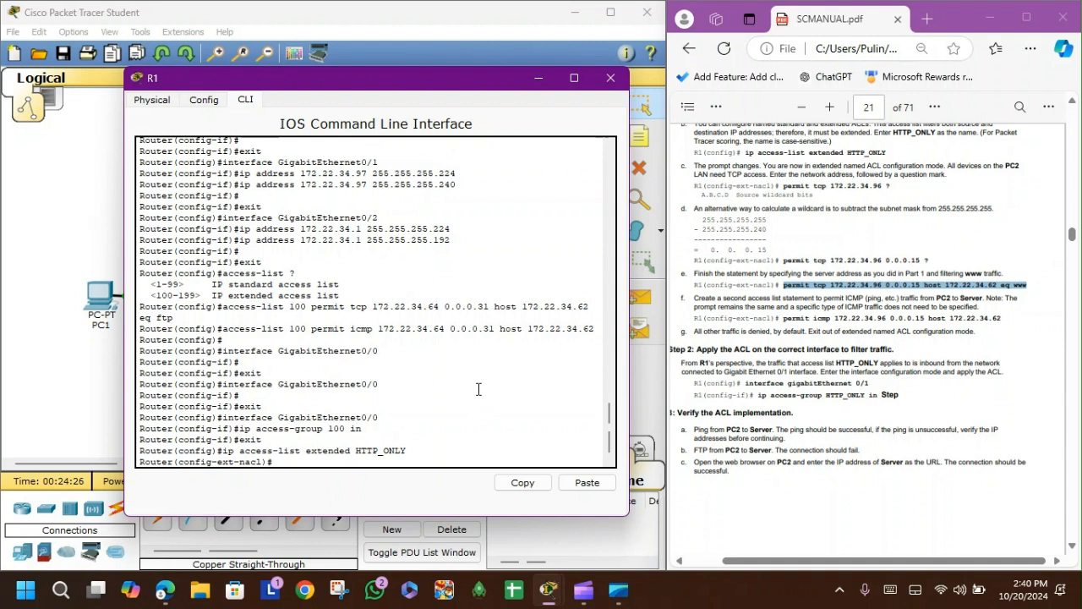
{"action": "type", "text": "permit tcp 172.22.34.96"}
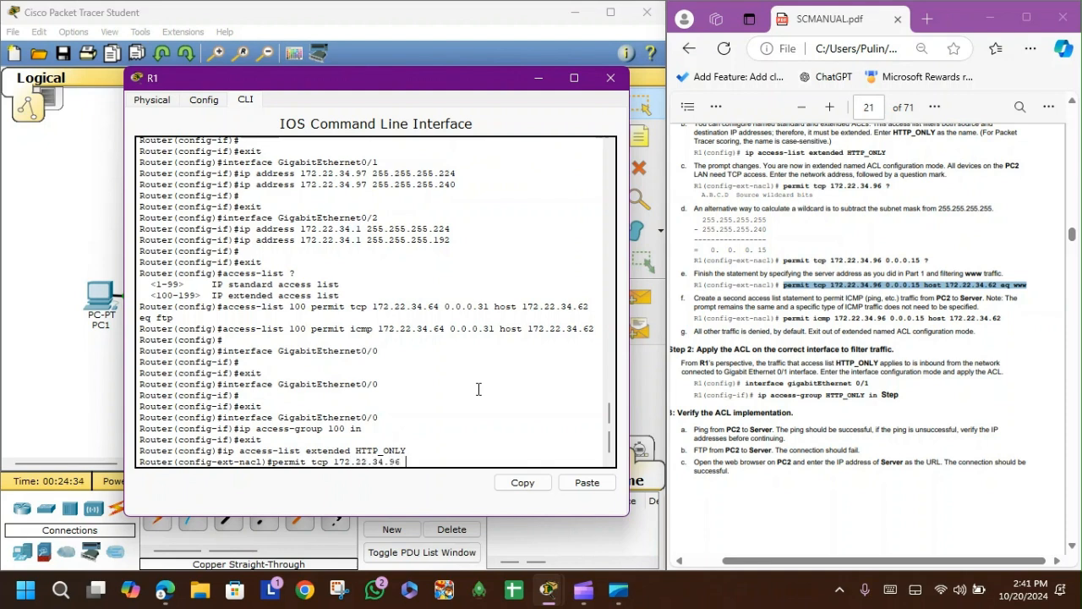
{"action": "type", "text": "0.0.0.15 host 172.22.34.62 eq www"}
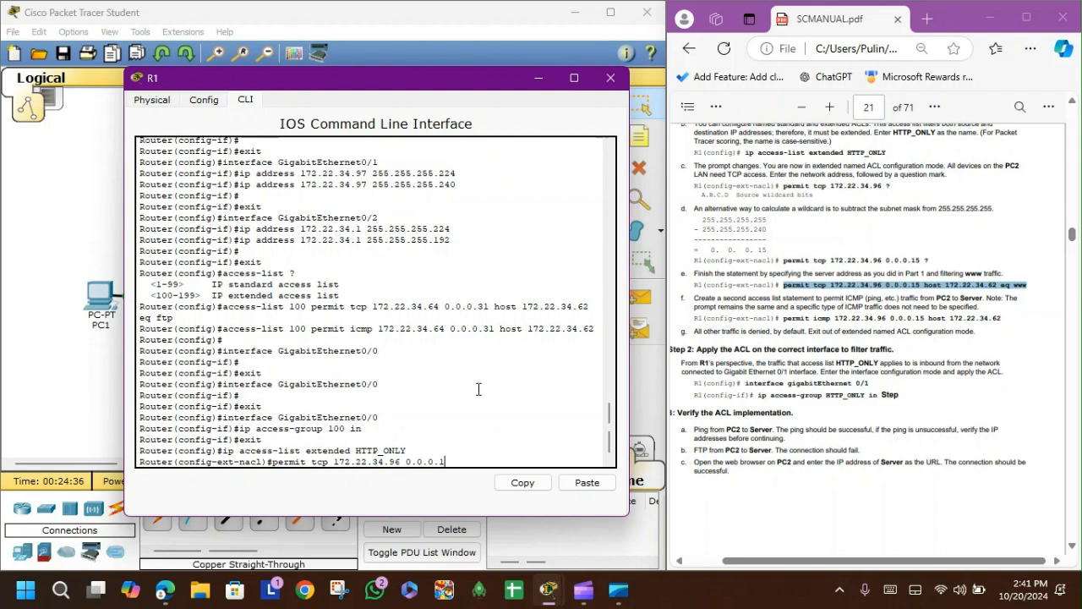
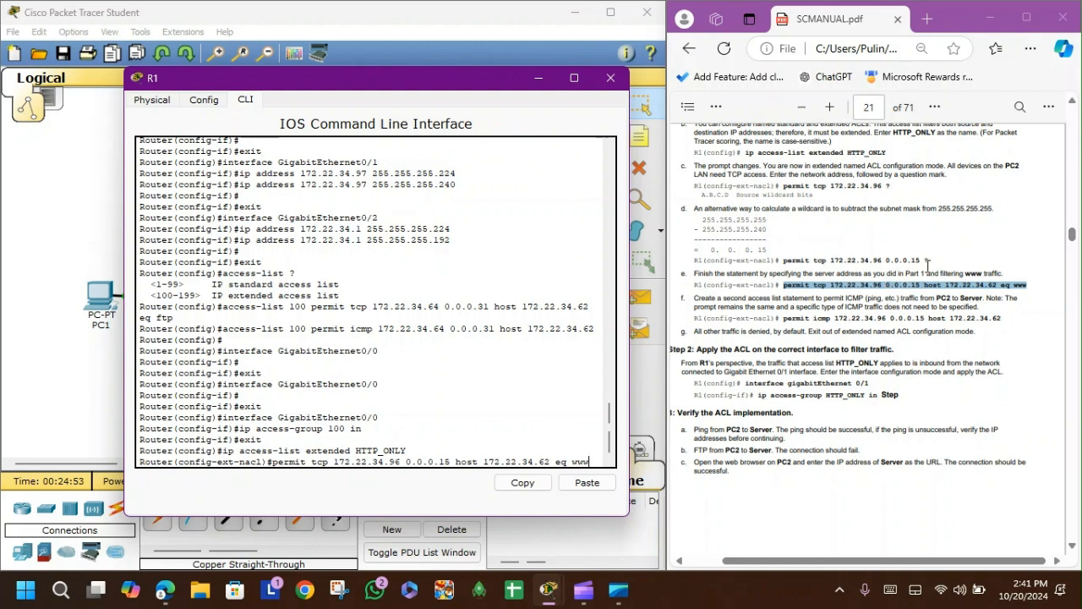
Step: Calculate 192 minus 255 in the Windows Calculator to work out a wildcard mask
{"action": "double_click", "coordinate": [914, 285]}
{"action": "left_click", "coordinate": [901, 285]}
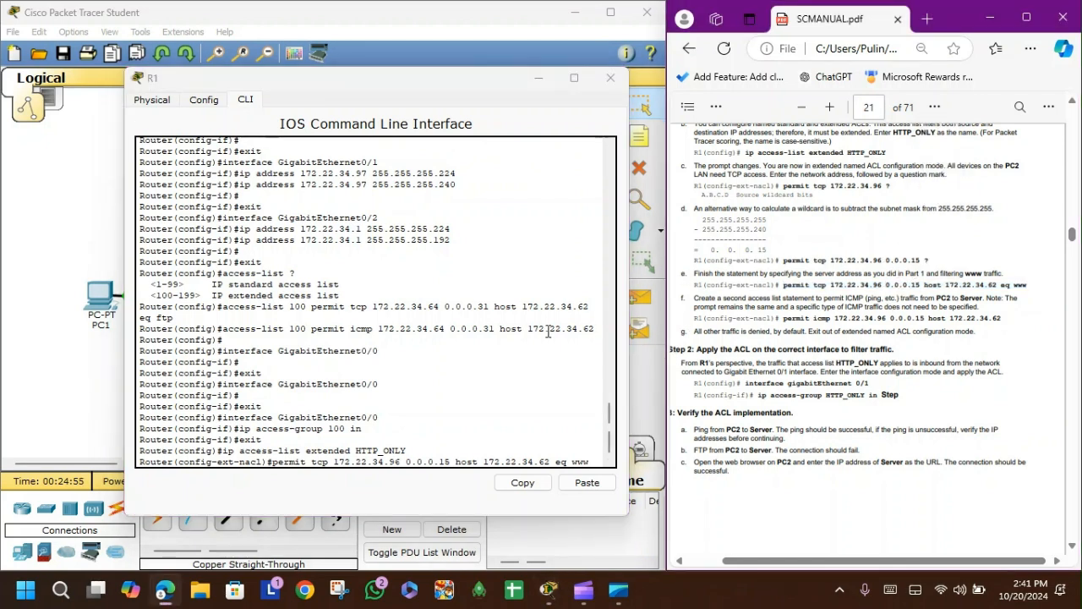
{"action": "key", "text": "super"}
{"action": "type", "text": "calc"}
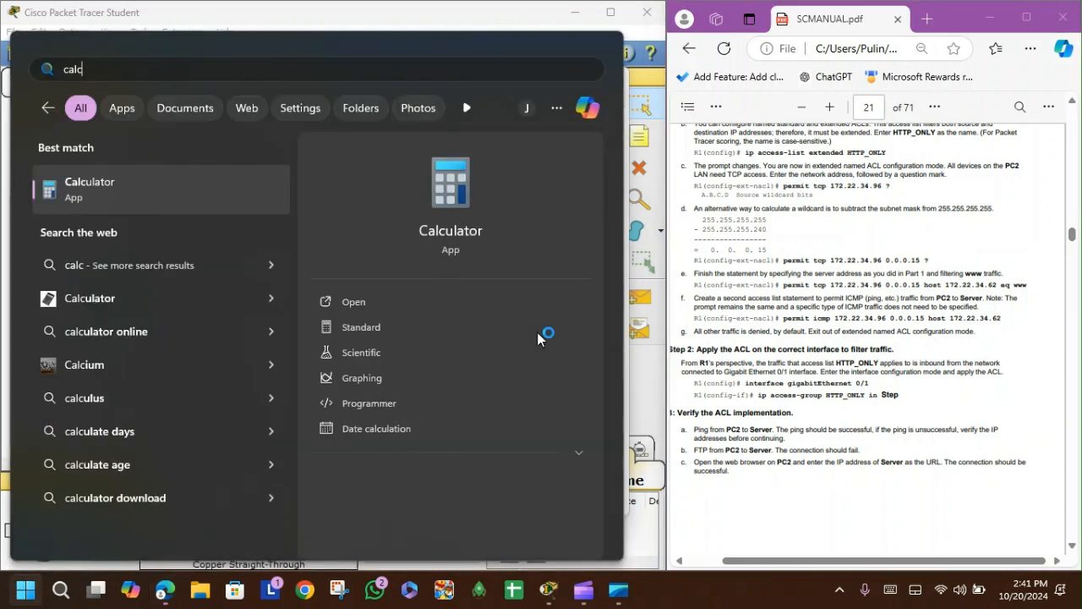
{"action": "key", "text": "Return"}
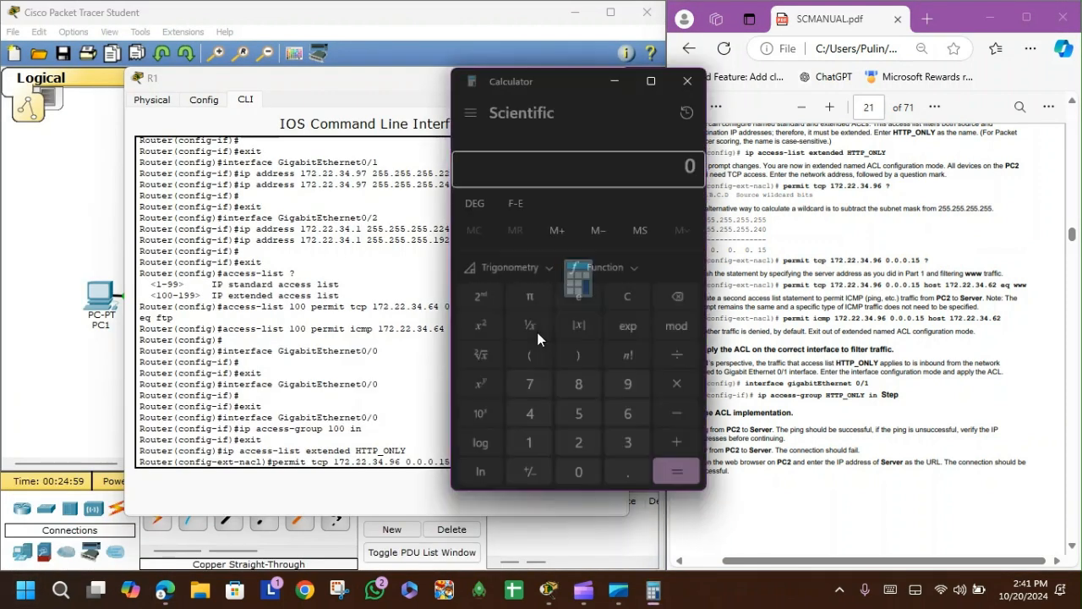
{"action": "type", "text": "192"}
{"action": "key", "text": "minus"}
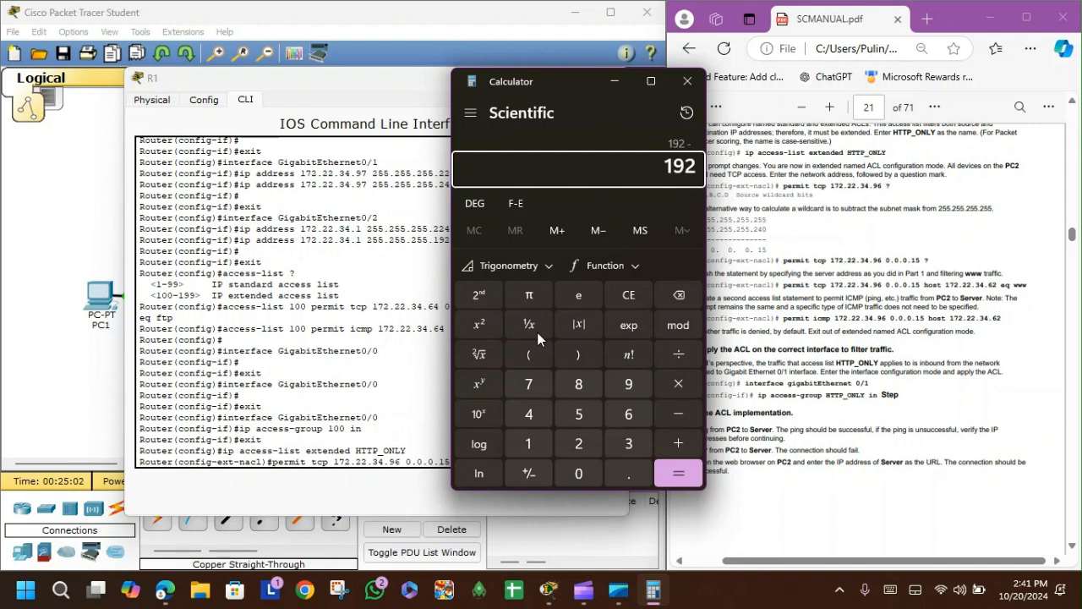
{"action": "type", "text": "255"}
{"action": "key", "text": "Return"}
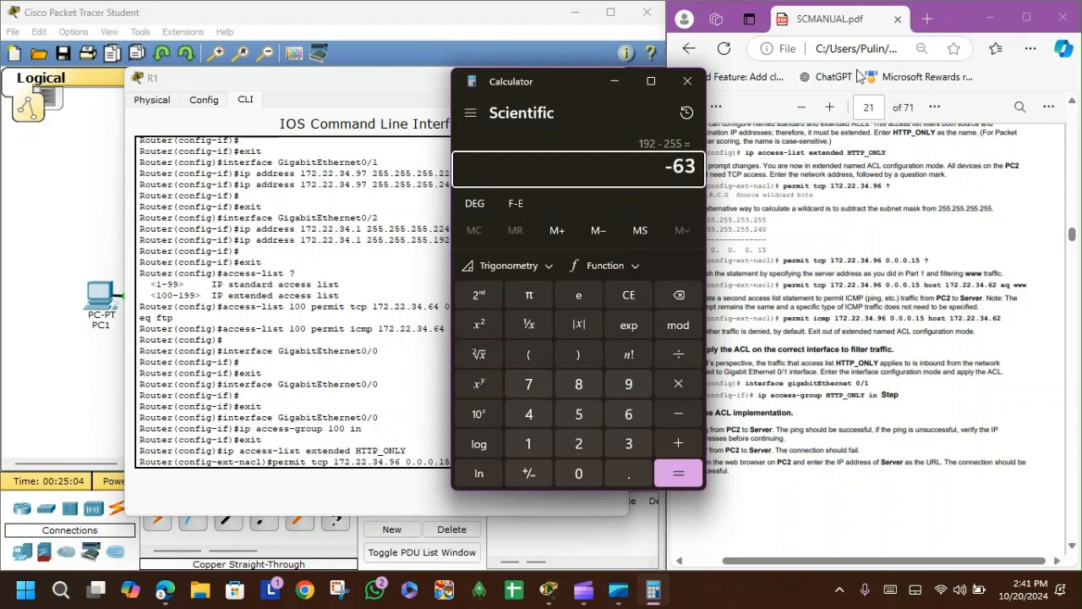
{"action": "left_click", "coordinate": [687, 81]}
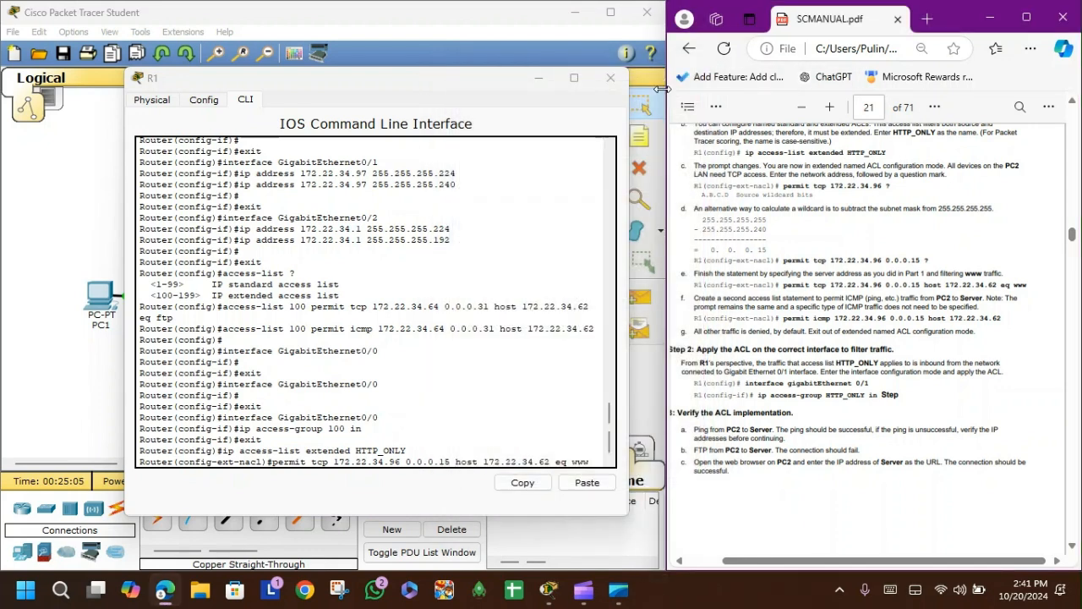
Step: Calculate 255 minus 224 in the Calculator to work out a wildcard octet
{"action": "key", "text": "super"}
{"action": "type", "text": "cal"}
{"action": "key", "text": "Return"}
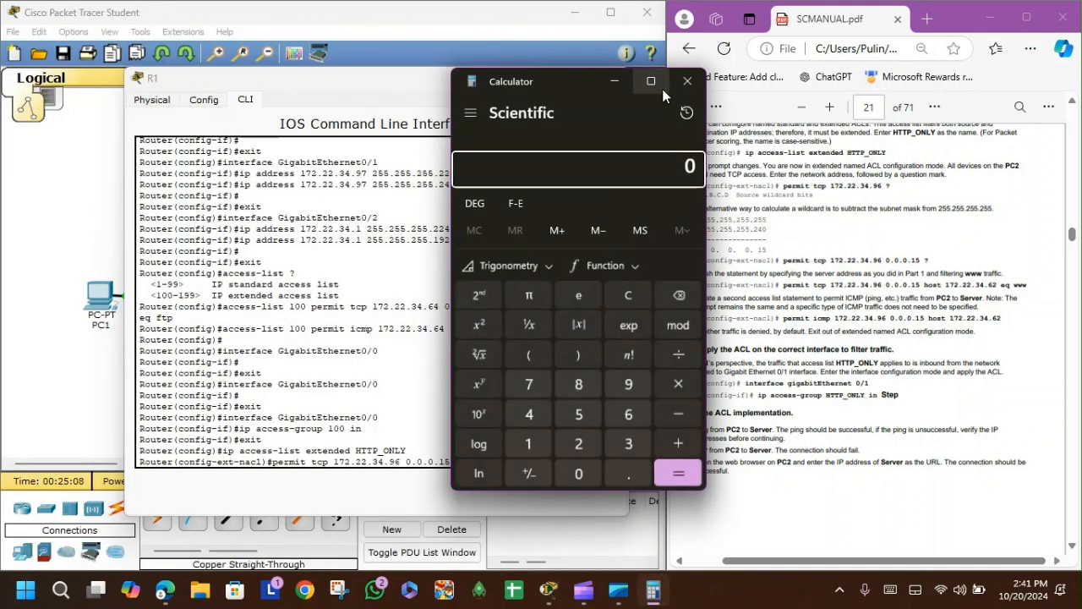
{"action": "type", "text": "5"}
{"action": "mouse_move", "coordinate": [662, 88]}
{"action": "type", "text": "24"}
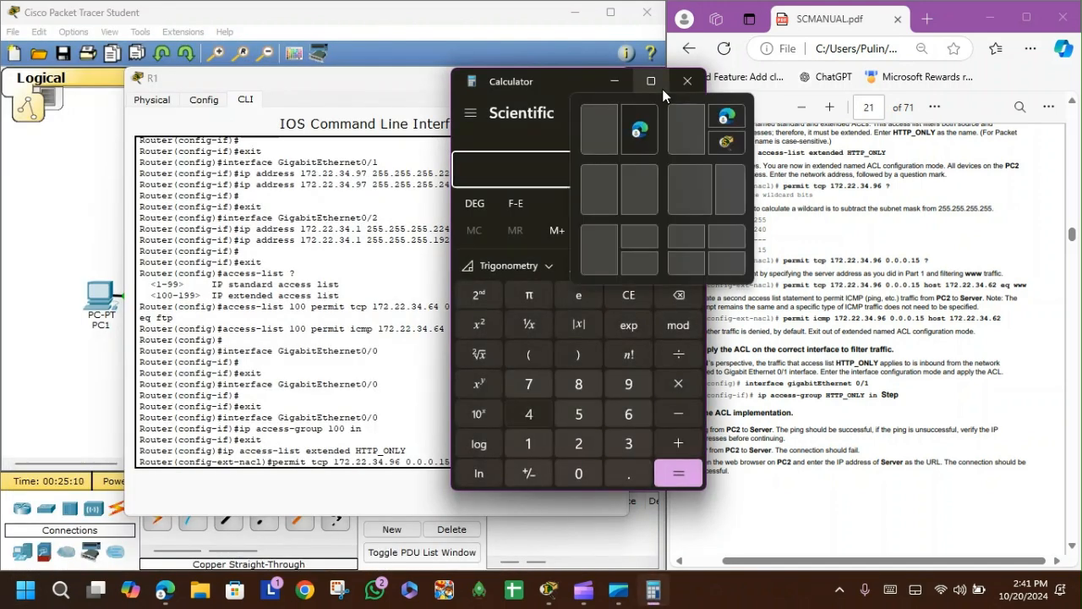
{"action": "key", "text": "Return"}
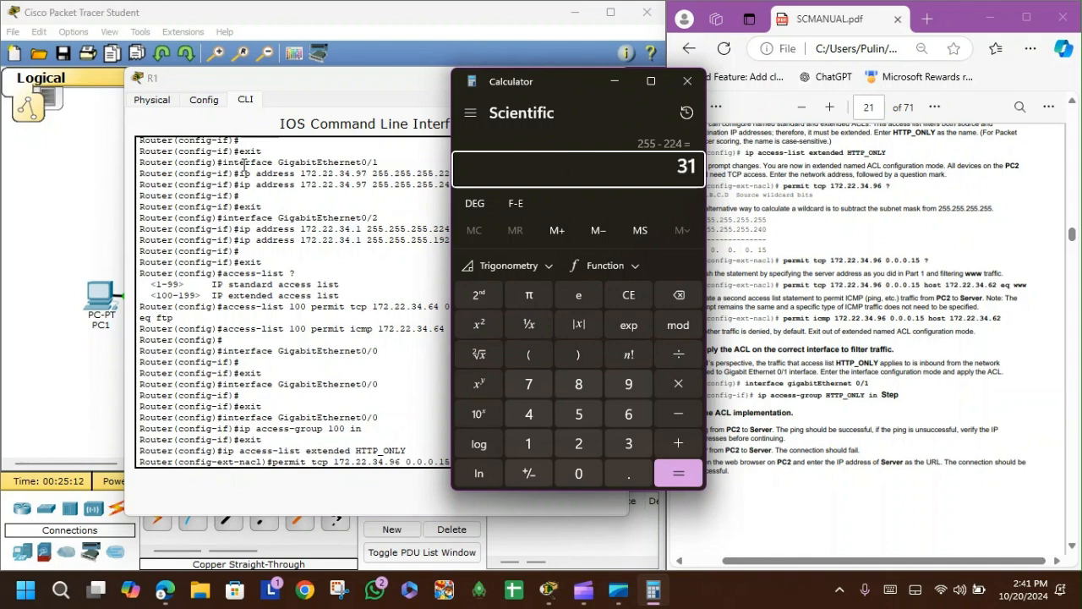
{"action": "left_click", "coordinate": [687, 81]}
Step: Look up the addressing table in the manual and calculate 225 minus 240 in the Calculator
{"action": "scroll", "coordinate": [852, 216], "scroll_direction": "up", "scroll_amount": 20}
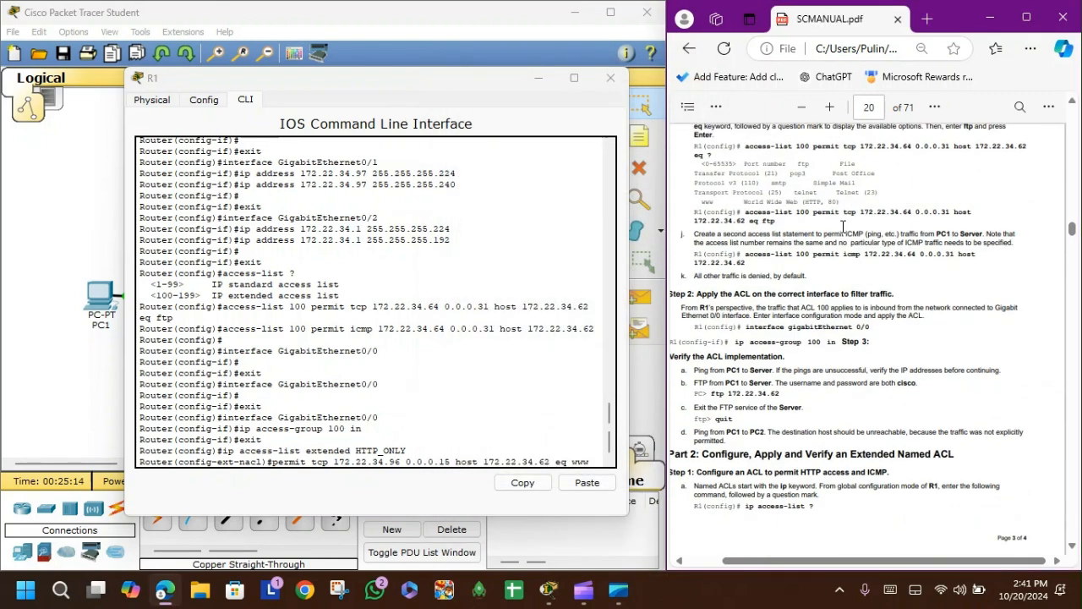
{"action": "scroll", "coordinate": [846, 245], "scroll_direction": "up", "scroll_amount": 3}
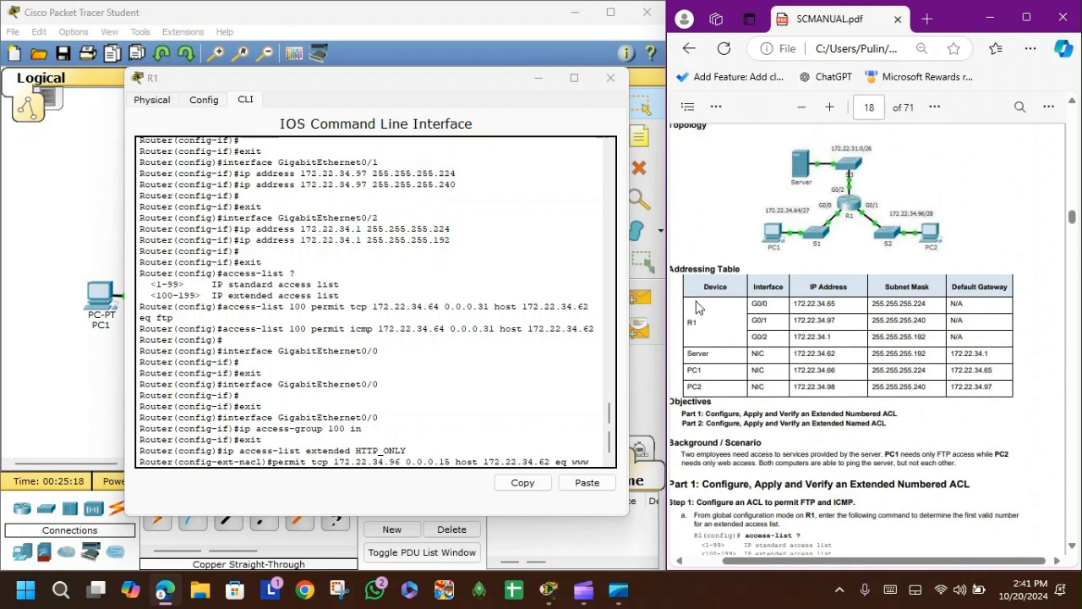
{"action": "key", "text": "super"}
{"action": "type", "text": "calc"}
{"action": "key", "text": "Return"}
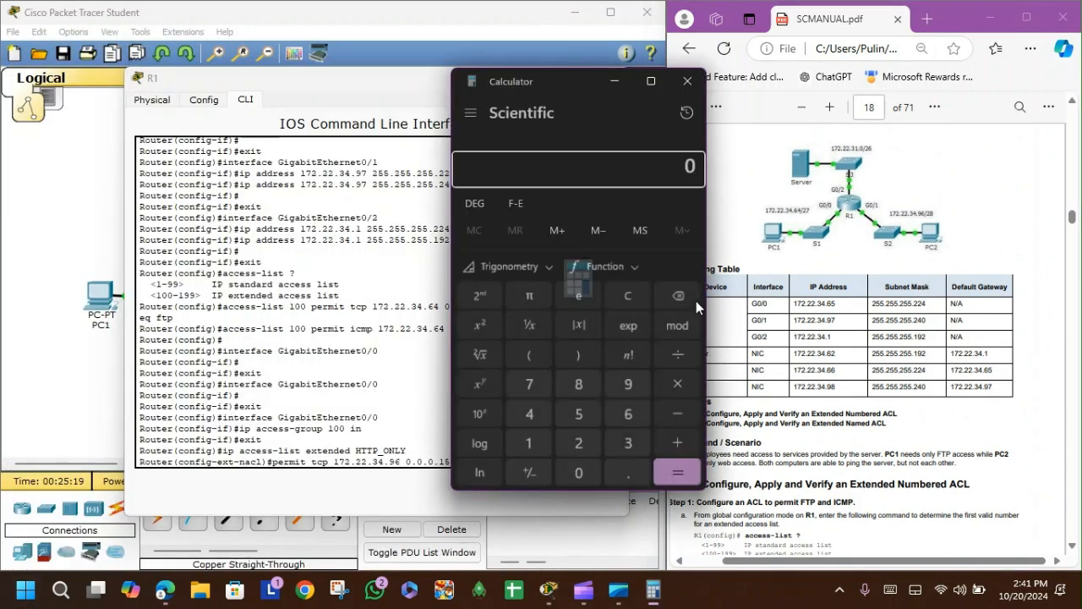
{"action": "type", "text": "225 - 2"}
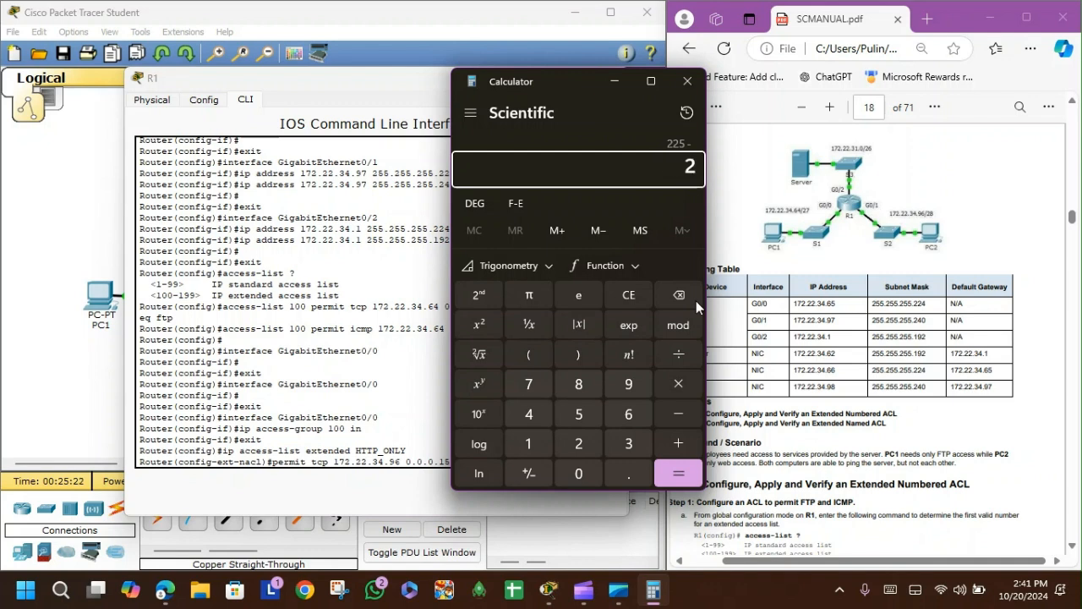
{"action": "type", "text": "40"}
{"action": "key", "text": "Return"}
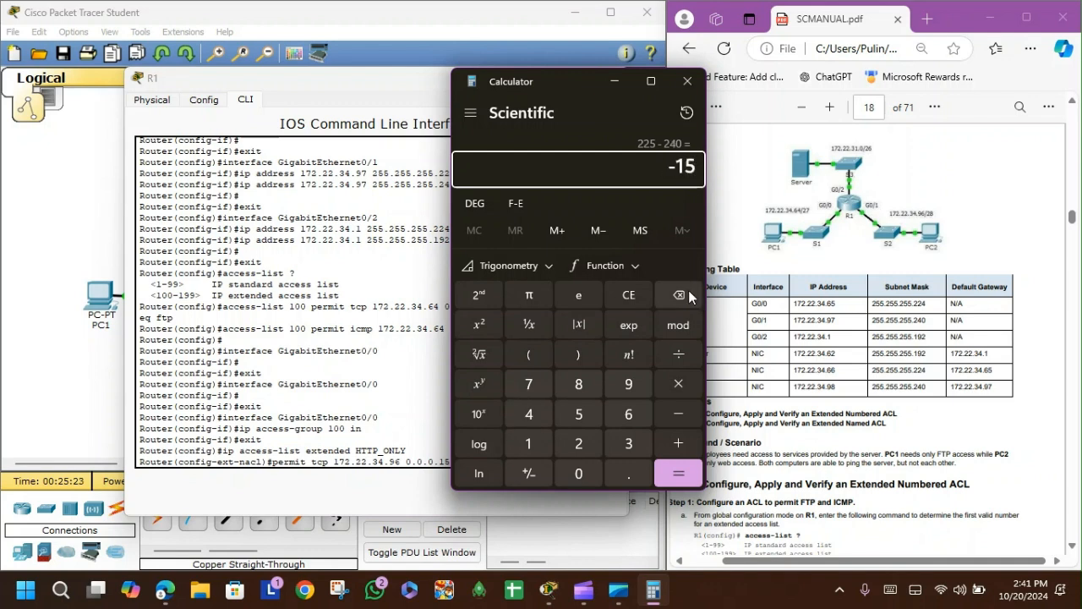
{"action": "left_click", "coordinate": [687, 82]}
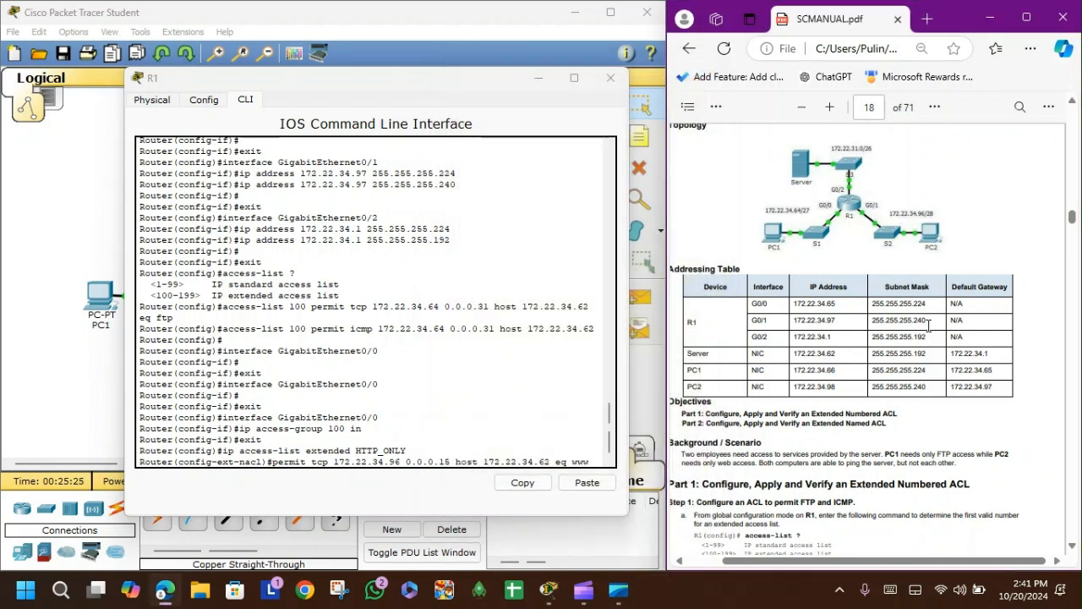
Step: Examine R1's G0/1 subnet mask in the addressing table, then return to the manual's Part 2 instructions
{"action": "left_click_drag", "start_coordinate": [929, 325], "coordinate": [769, 323]}
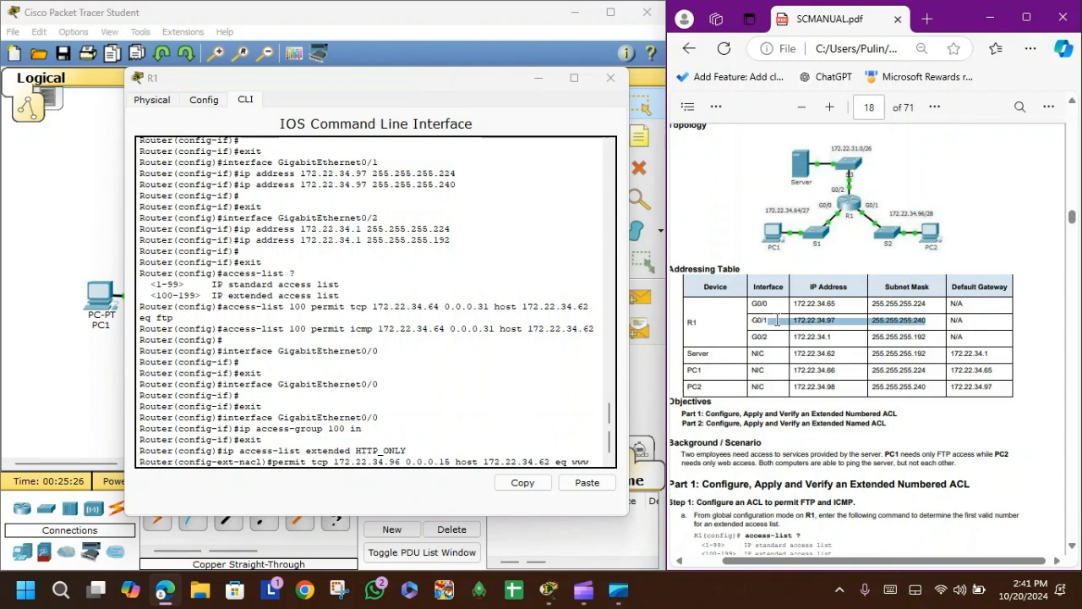
{"action": "left_click", "coordinate": [918, 318]}
{"action": "scroll", "coordinate": [921, 318], "scroll_direction": "down", "scroll_amount": 10}
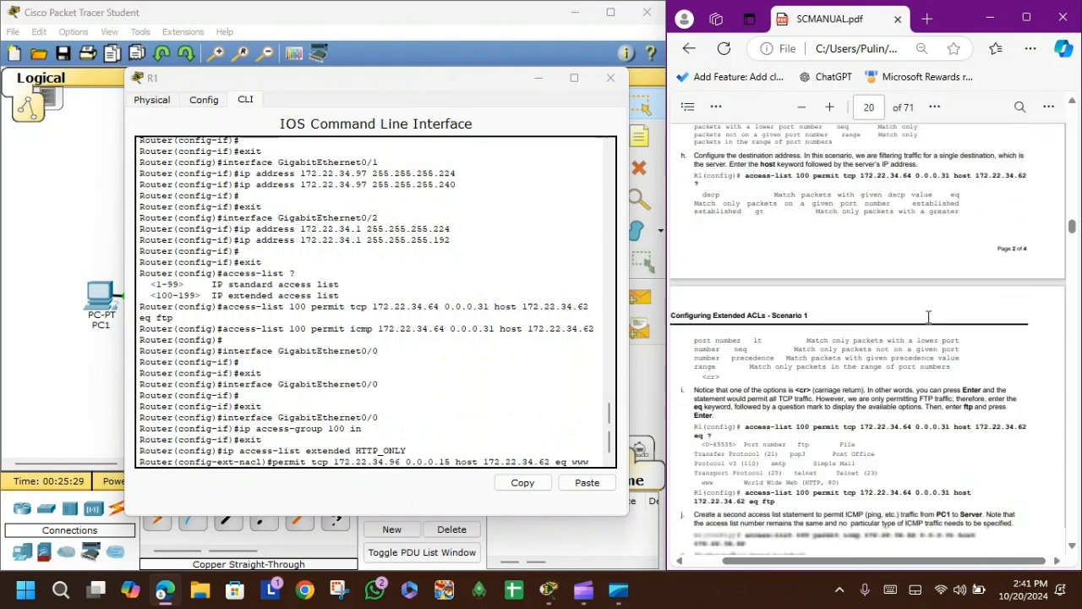
{"action": "scroll", "coordinate": [928, 318], "scroll_direction": "down", "scroll_amount": 1}
{"action": "scroll", "coordinate": [907, 330], "scroll_direction": "down", "scroll_amount": 3}
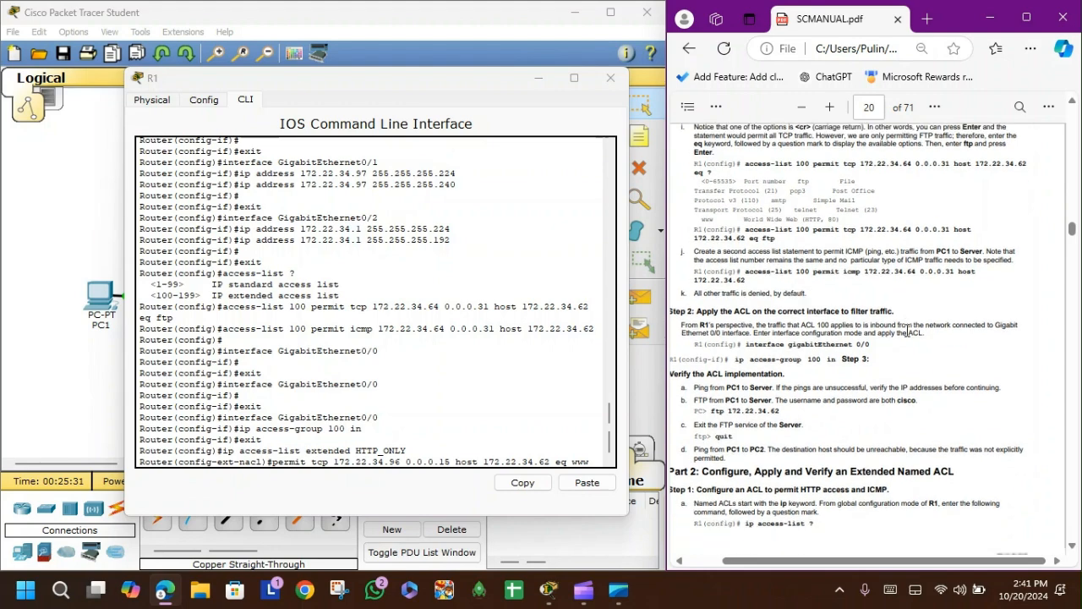
{"action": "scroll", "coordinate": [908, 330], "scroll_direction": "down", "scroll_amount": 10}
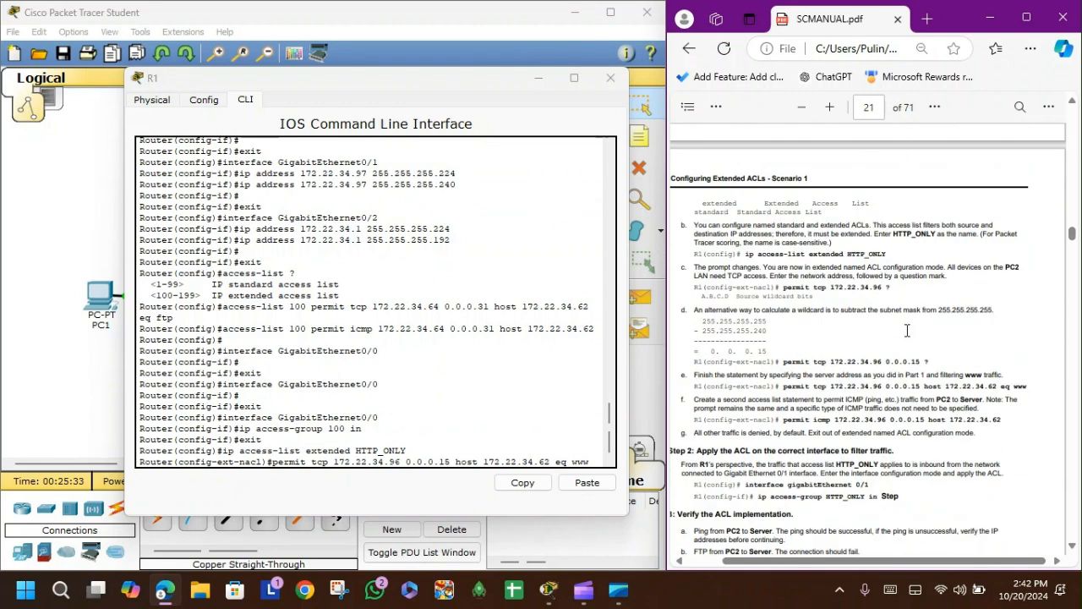
Step: Submit the www permit statement and add permit icmp 172.22.34.96 0.0.0.15 host 172.22.34.62 to HTTP_ONLY
{"action": "left_click", "coordinate": [591, 462]}
{"action": "key", "text": "Return"}
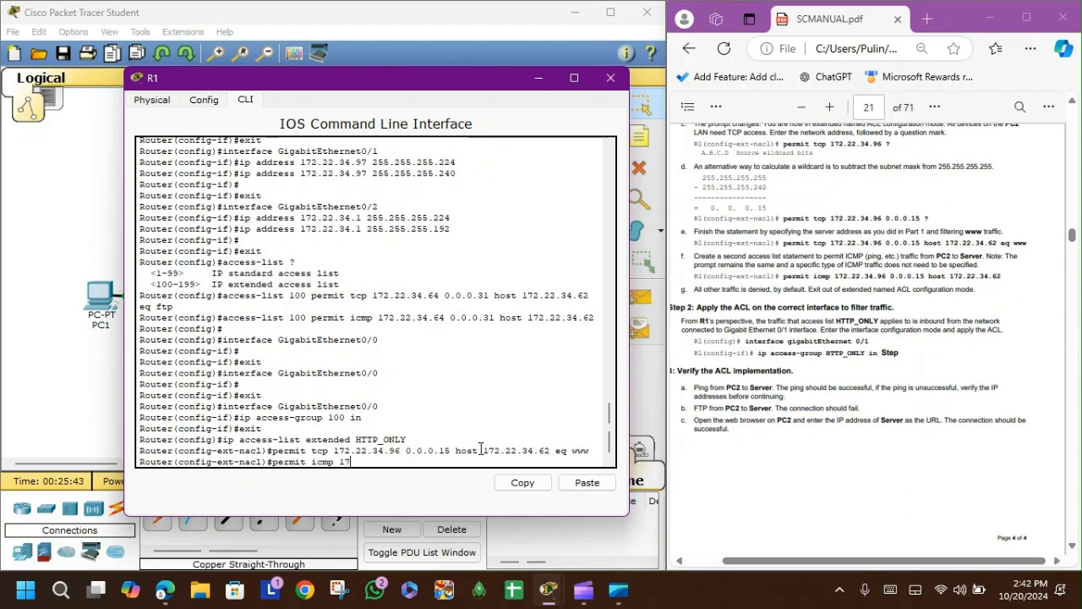
{"action": "type", "text": "permit icmp 172.22.34.96 0.0.0.15 host 1"}
{"action": "type", "text": "72"}
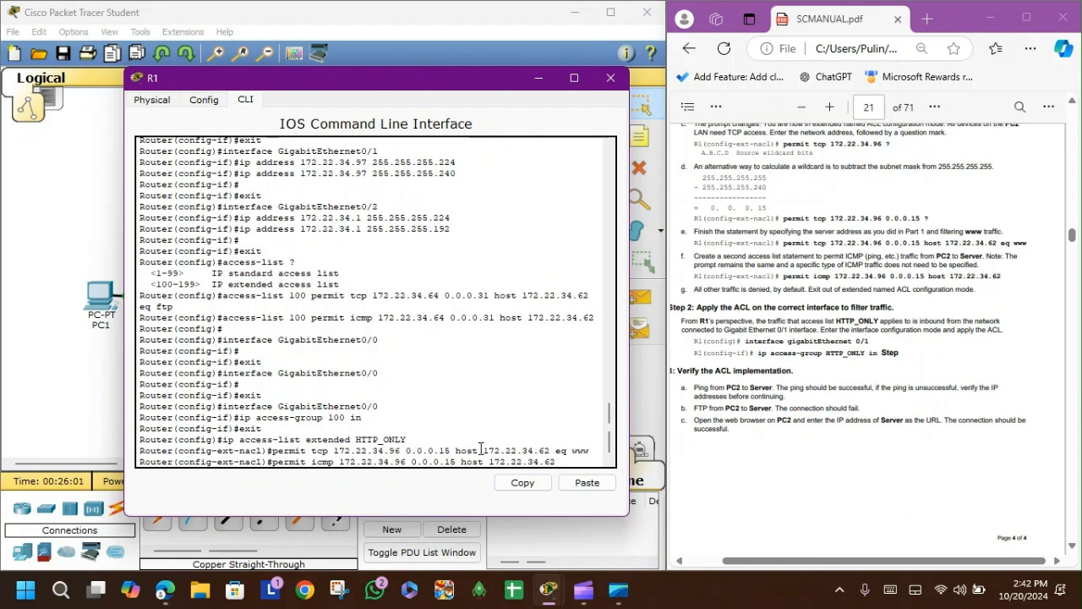
{"action": "type", "text": ".22.34.62"}
{"action": "key", "text": "Return"}
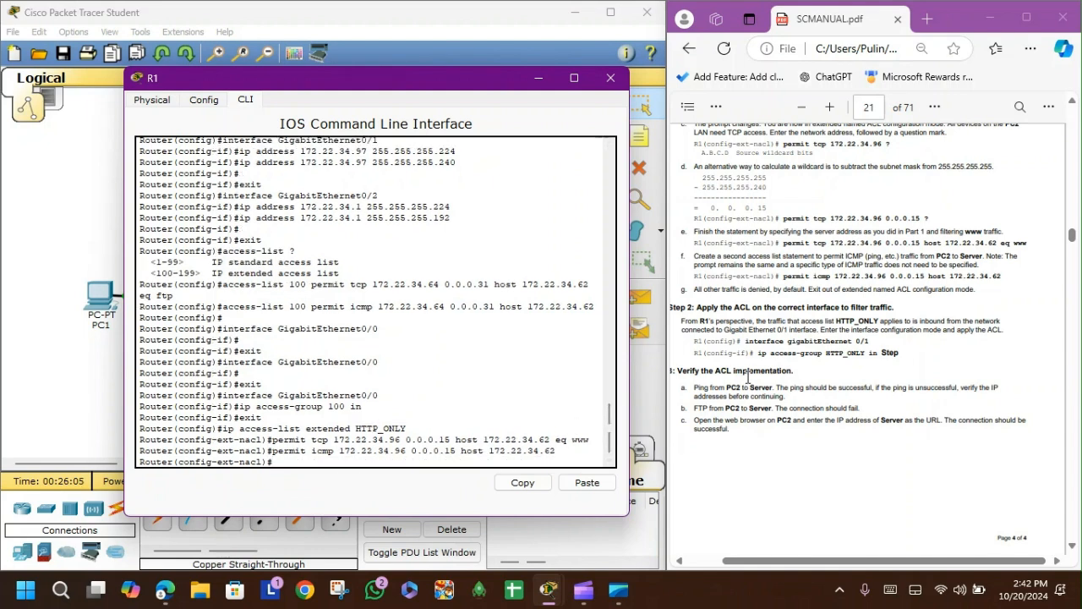
Step: Apply access list HTTP_ONLY inbound on R1's GigabitEthernet0/1 interface
{"action": "left_click", "coordinate": [215, 100]}
{"action": "left_click", "coordinate": [184, 276]}
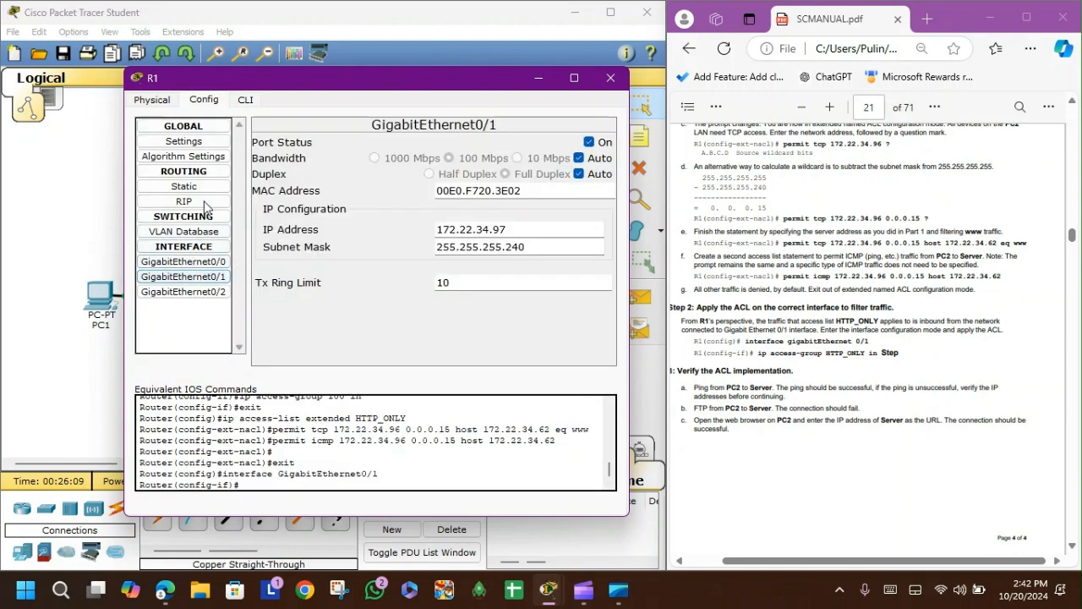
{"action": "left_click", "coordinate": [245, 101]}
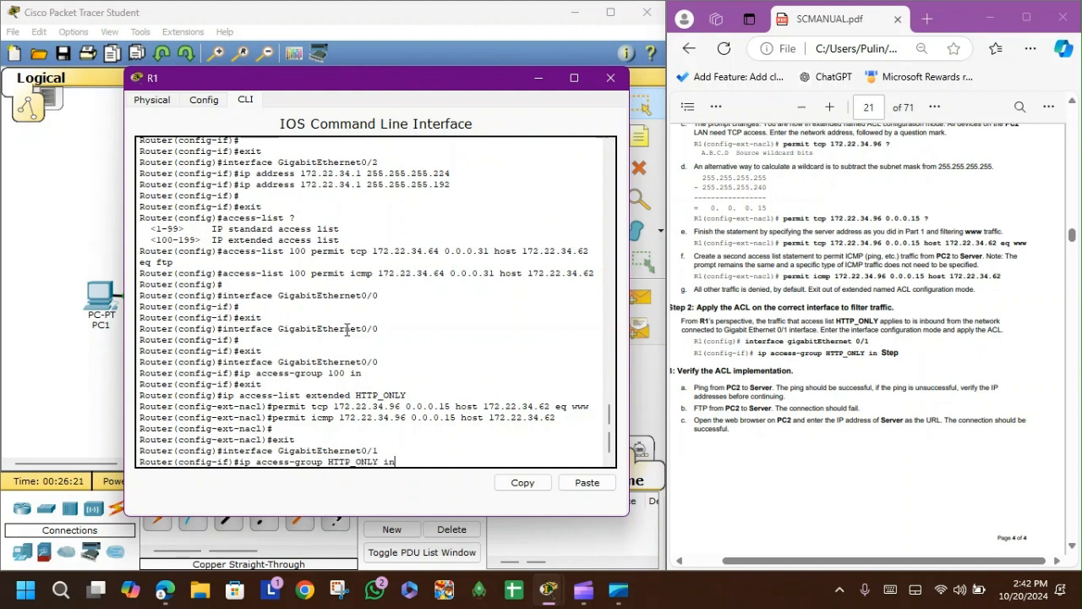
{"action": "key", "text": "Return"}
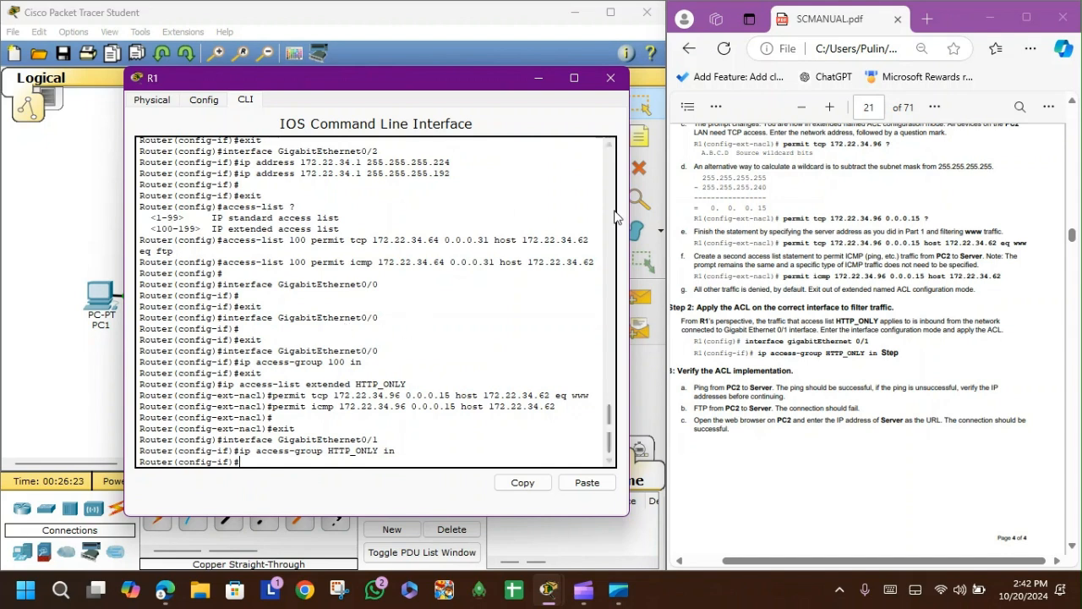
Step: Close R1, open PC2's Command Prompt and ping the Server at 172.22.34.62
{"action": "left_click", "coordinate": [610, 78]}
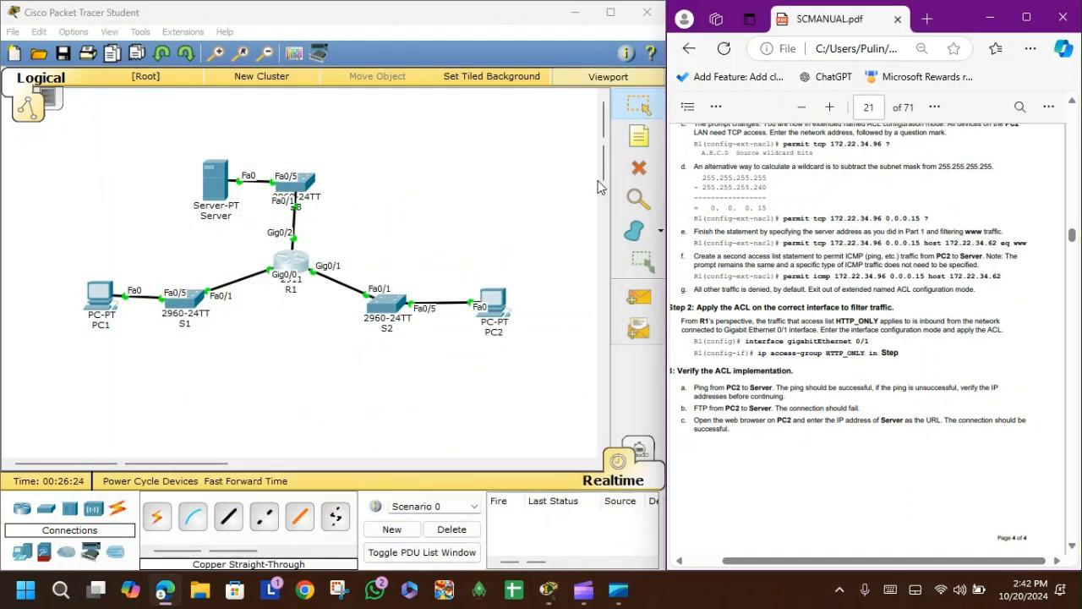
{"action": "left_click", "coordinate": [504, 298]}
{"action": "left_click_drag", "start_coordinate": [529, 98], "coordinate": [382, 95]}
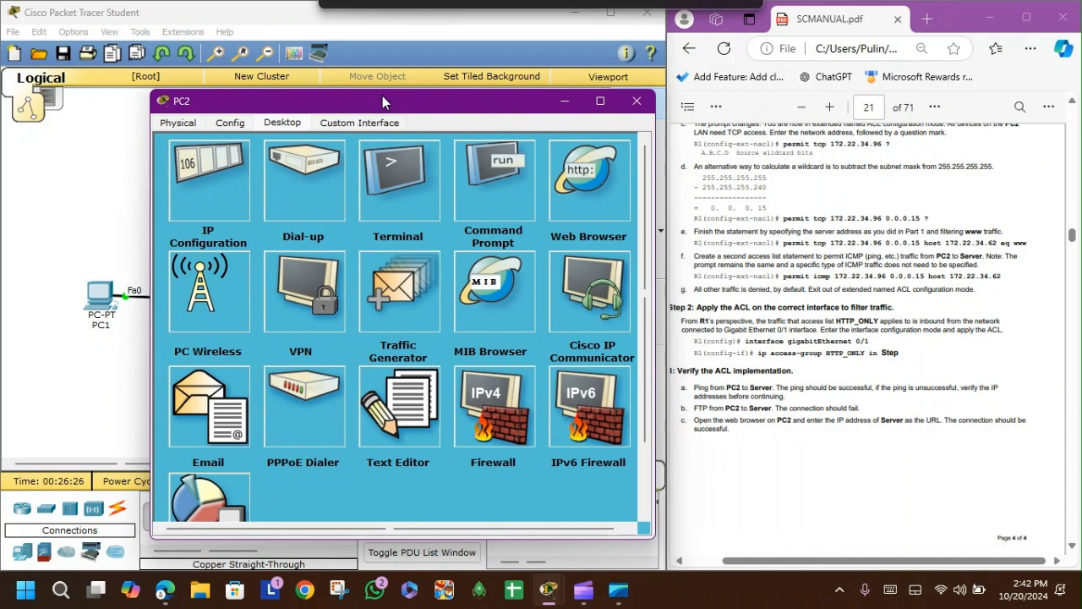
{"action": "left_click", "coordinate": [463, 208]}
{"action": "type", "text": "pig"}
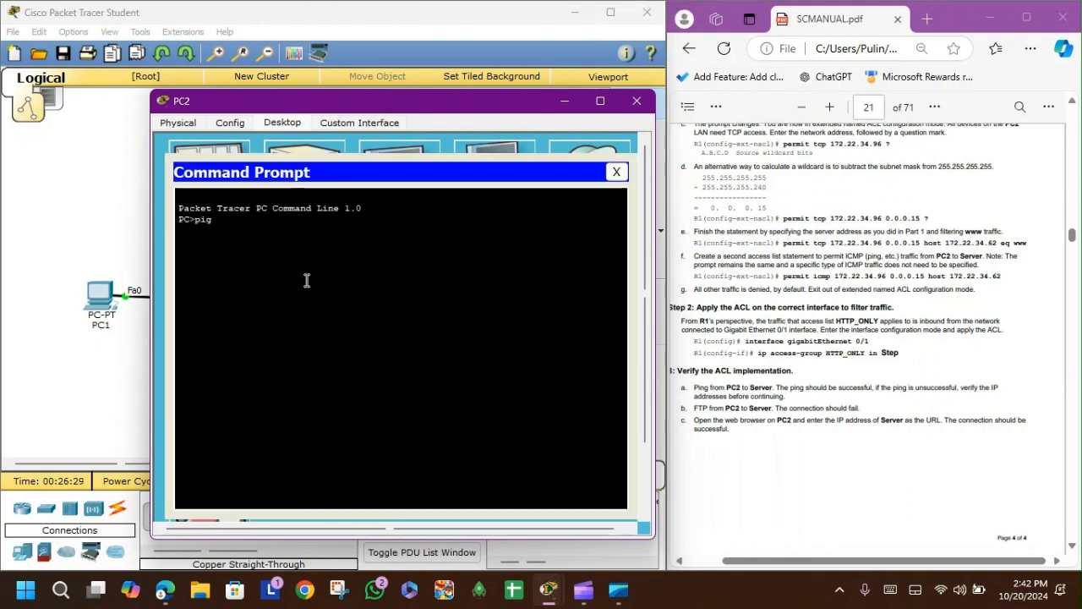
{"action": "key", "text": "BackSpace"}
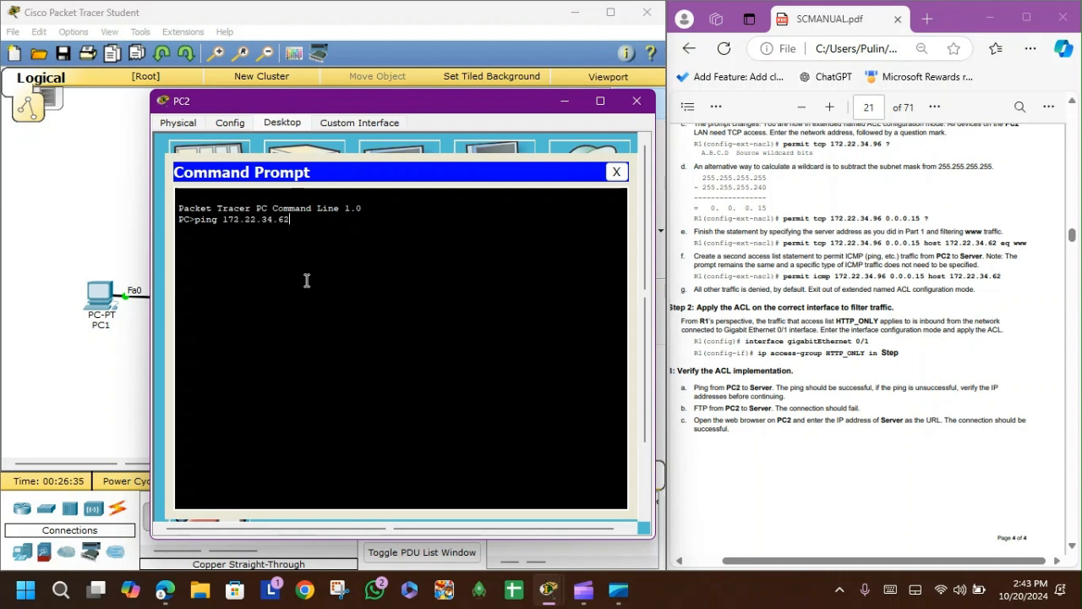
{"action": "key", "text": "Return"}
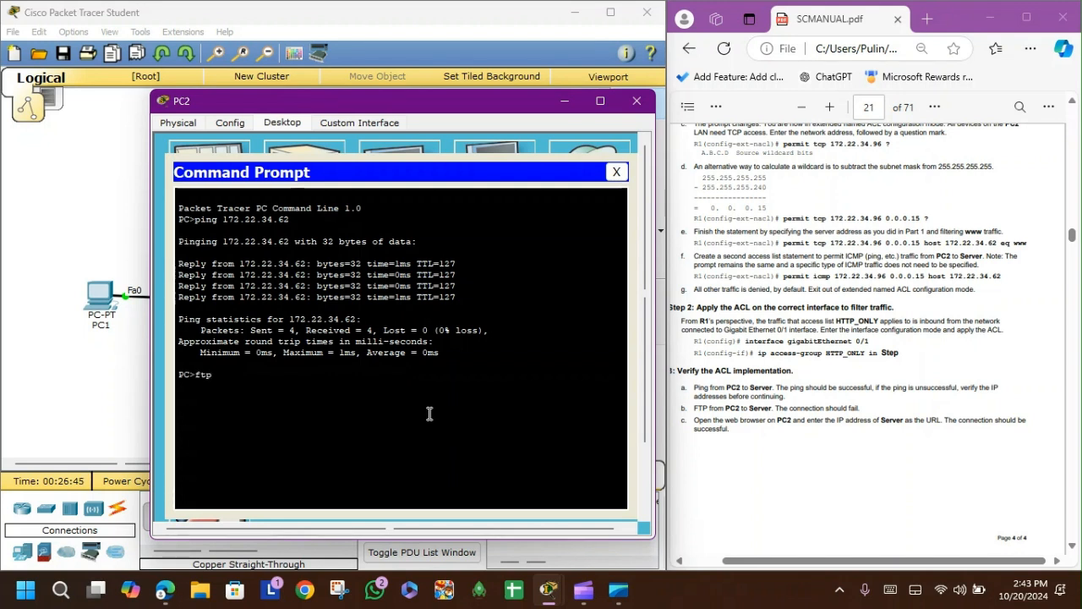
Step: Try an FTP connection from PC2 to 172.22.34.62, then close the Command Prompt
{"action": "type", "text": ".22"}
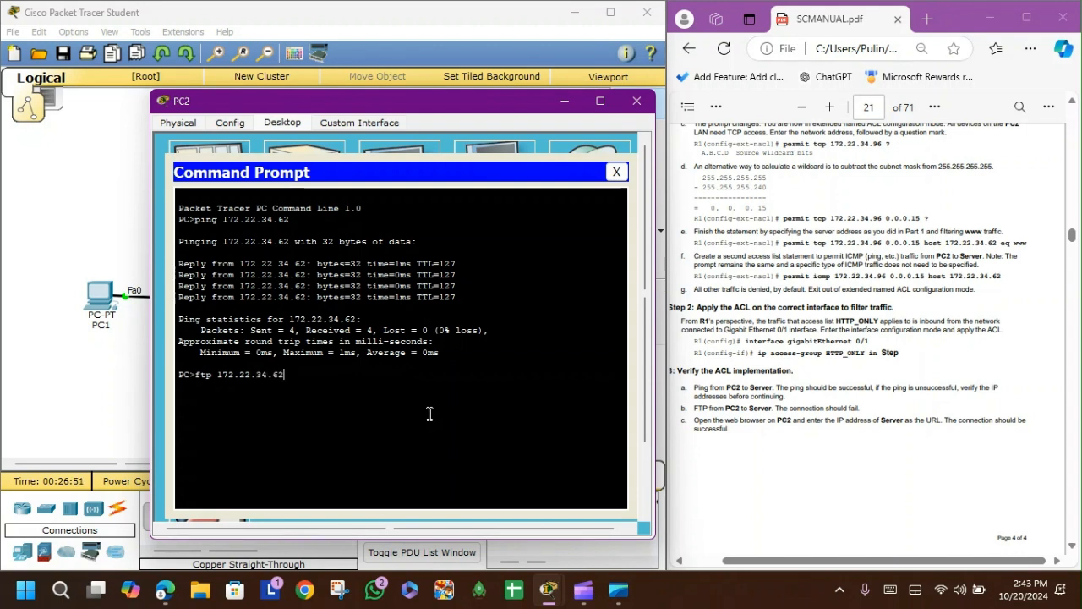
{"action": "type", "text": ".34.62"}
{"action": "key", "text": "Return"}
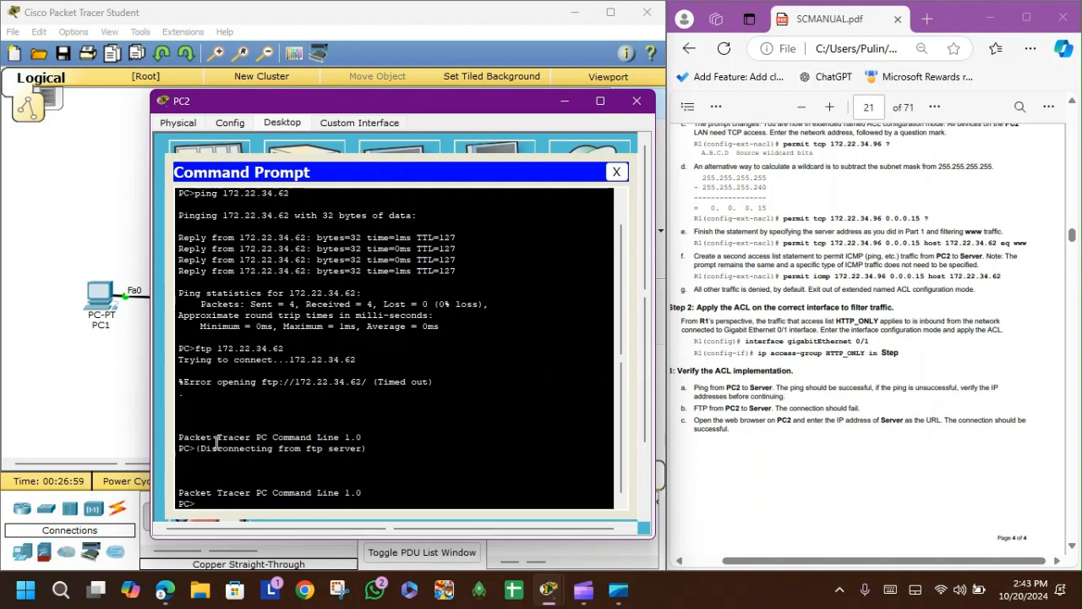
{"action": "left_click_drag", "start_coordinate": [217, 437], "coordinate": [383, 451]}
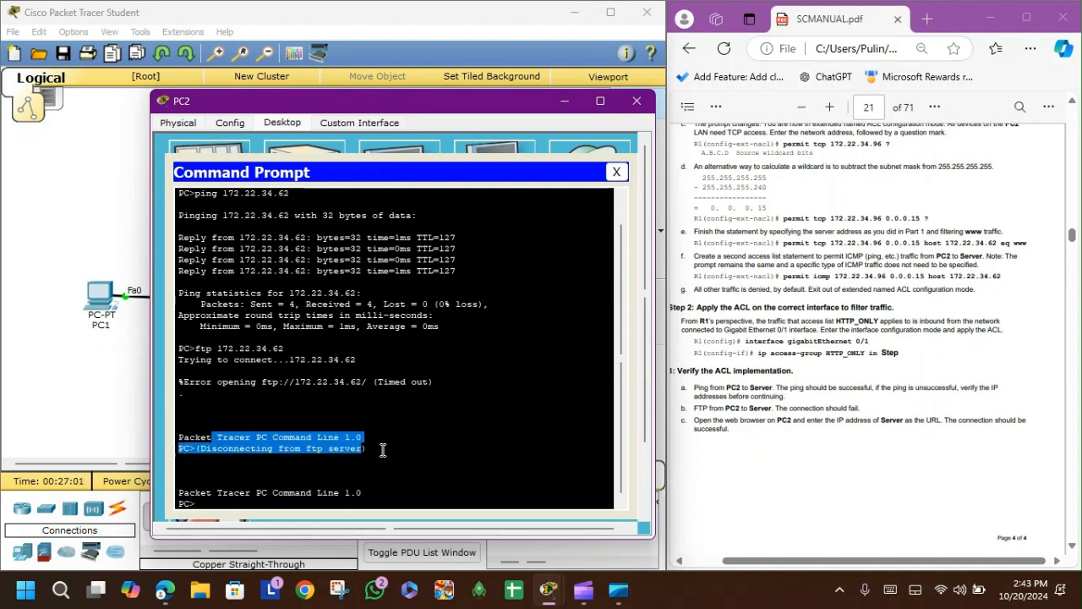
{"action": "left_click", "coordinate": [397, 451]}
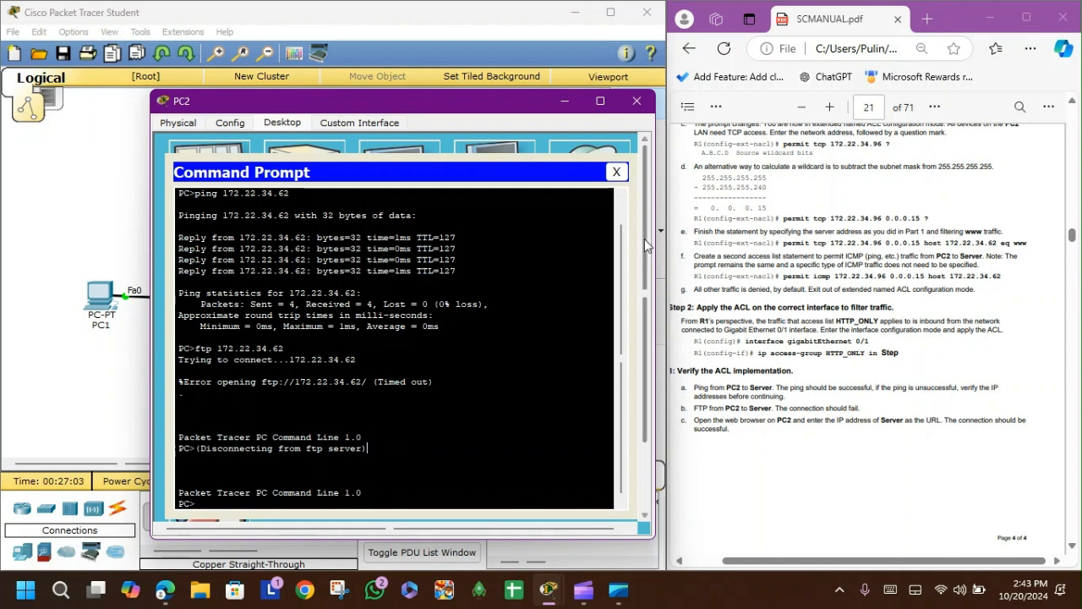
{"action": "left_click", "coordinate": [614, 171]}
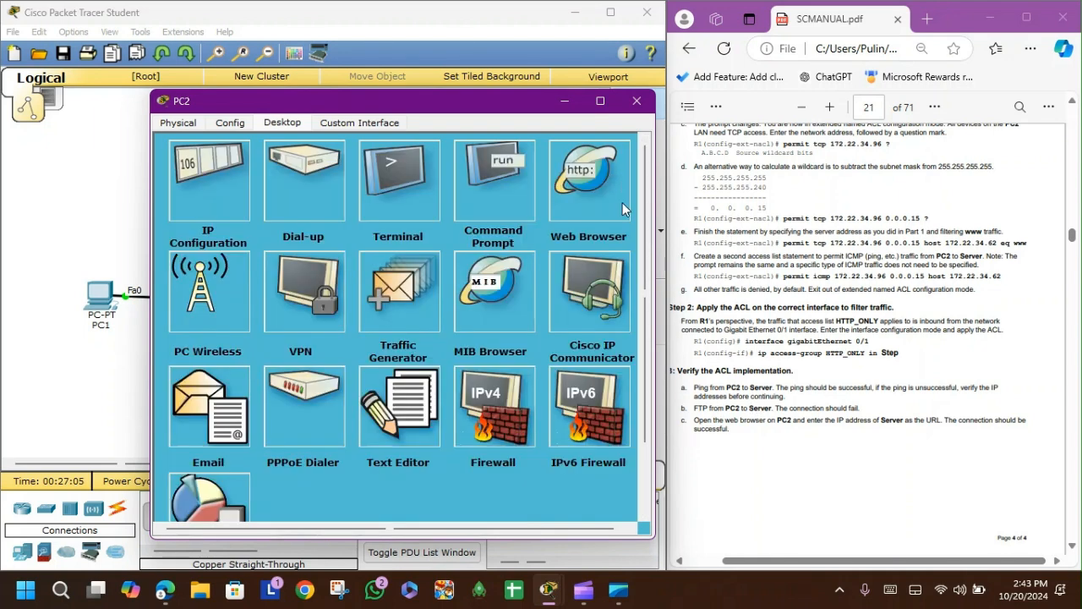
Step: Open PC2's Web Browser and browse to 172.22.34.62
{"action": "left_click", "coordinate": [600, 193]}
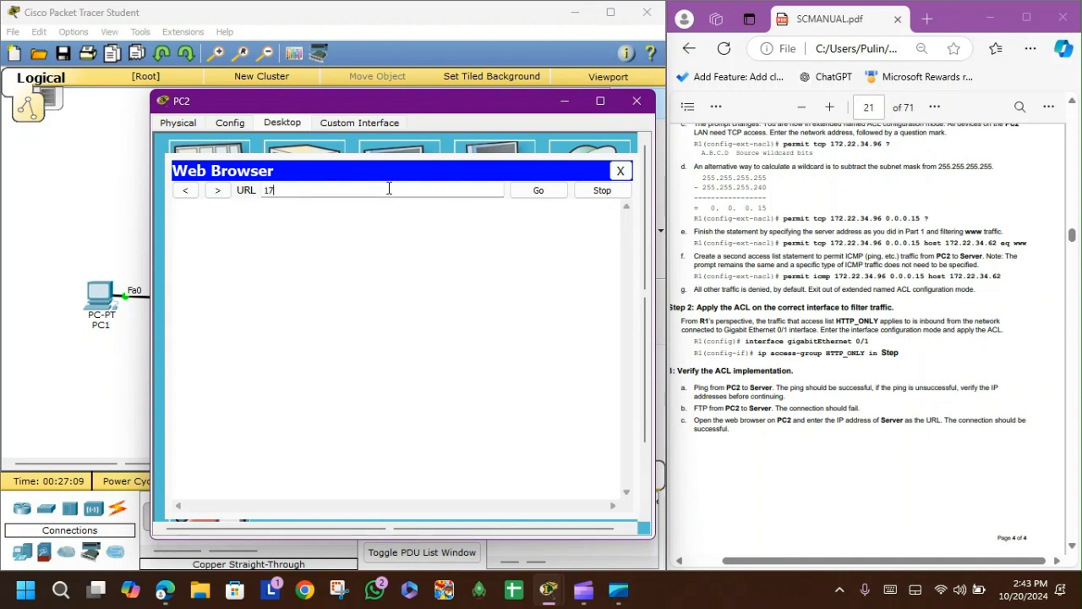
{"action": "type", "text": "172.22.34.62"}
{"action": "key", "text": "Return"}
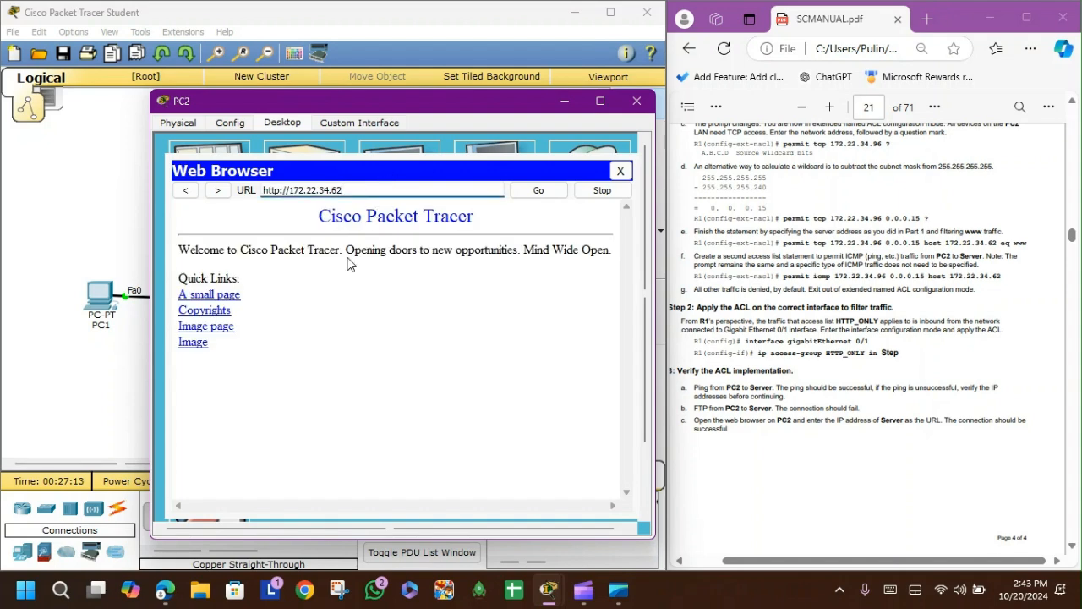
Step: Reopen PC2's web browser, start entering 172.22.34. as the URL and check the addressing table in the lab manual
{"action": "left_click_drag", "start_coordinate": [400, 97], "coordinate": [365, 103]}
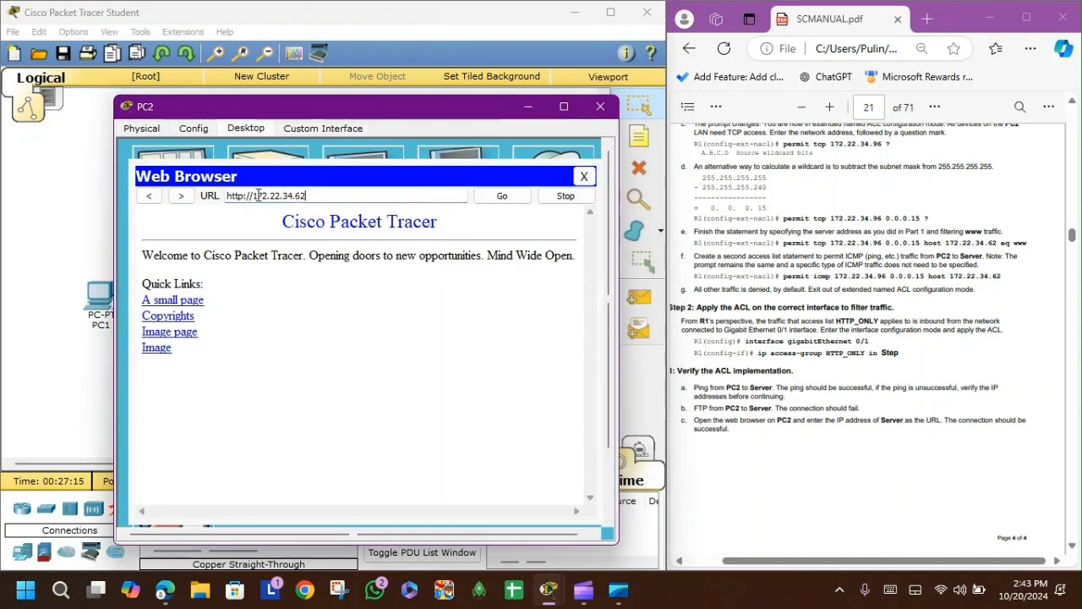
{"action": "left_click", "coordinate": [582, 177]}
{"action": "left_click", "coordinate": [542, 185]}
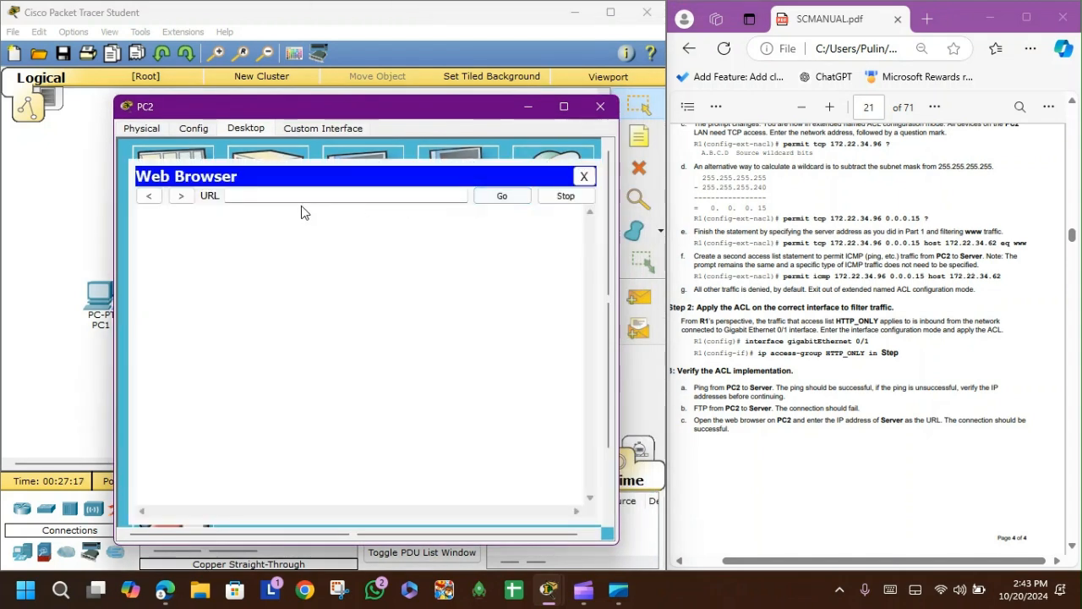
{"action": "type", "text": "172.22.34"}
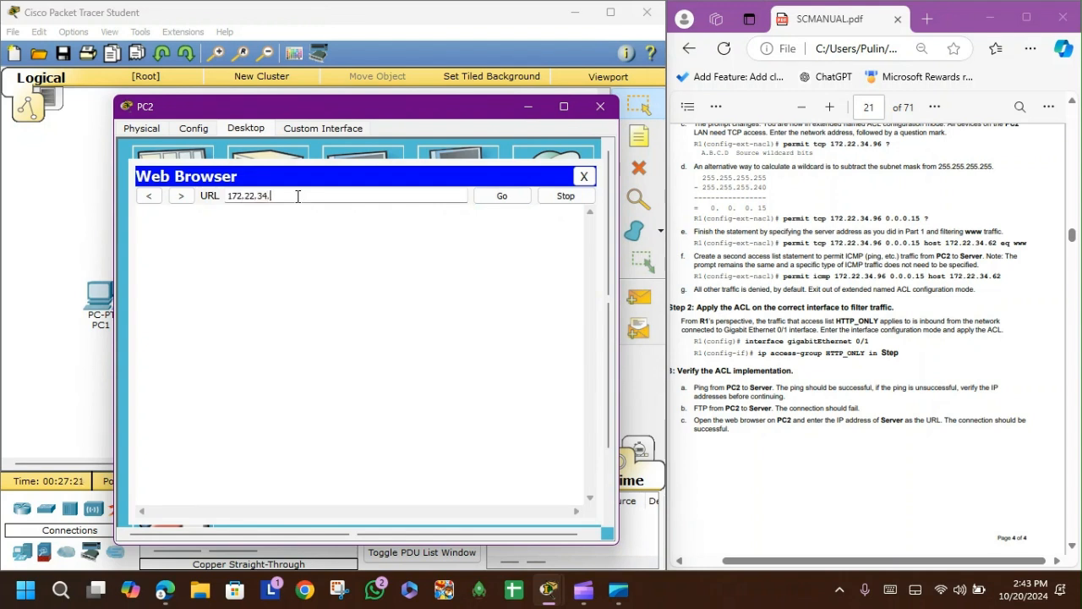
{"action": "type", "text": "."}
{"action": "left_click_drag", "start_coordinate": [778, 342], "coordinate": [883, 333]}
{"action": "scroll", "coordinate": [835, 253], "scroll_direction": "up", "scroll_amount": 9}
{"action": "scroll", "coordinate": [833, 256], "scroll_direction": "up", "scroll_amount": 10}
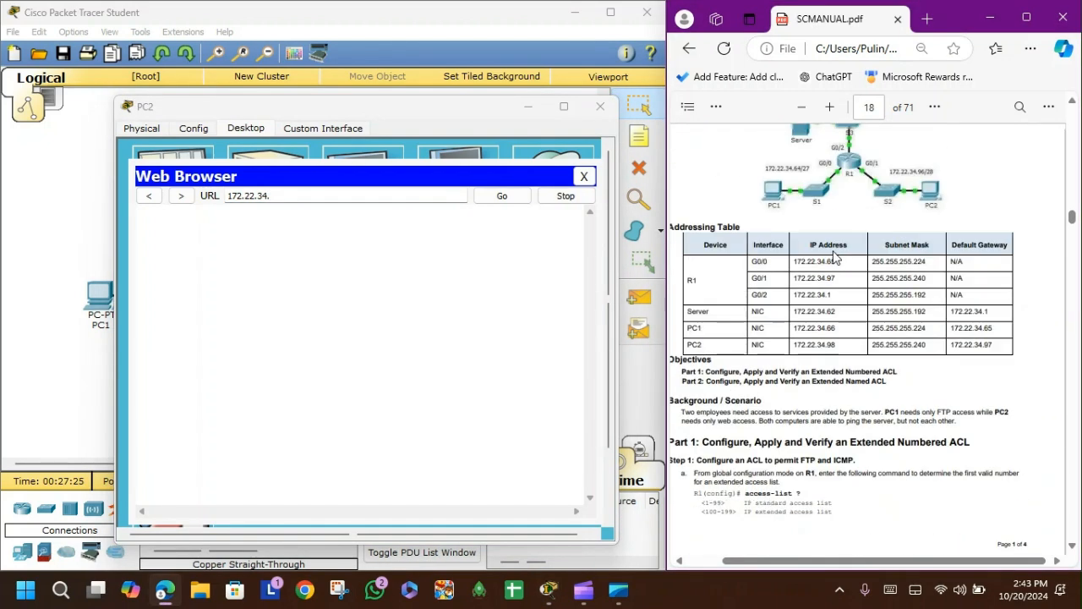
{"action": "left_click", "coordinate": [302, 194]}
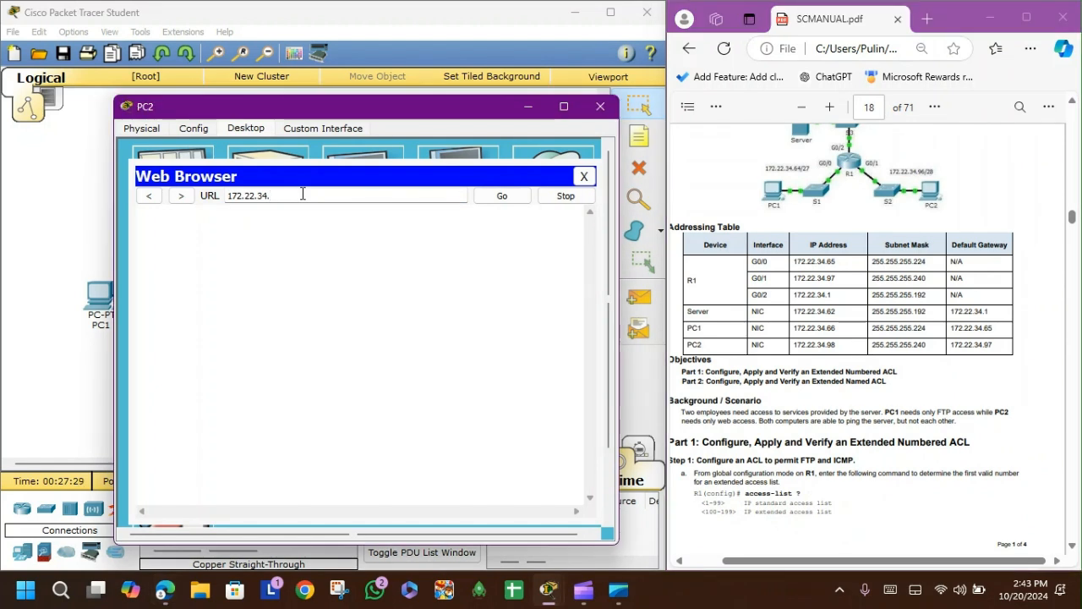
{"action": "type", "text": "172.22.34.1"}
{"action": "key", "text": "Home"}
{"action": "type", "text": "http://"}
{"action": "key", "text": "End"}
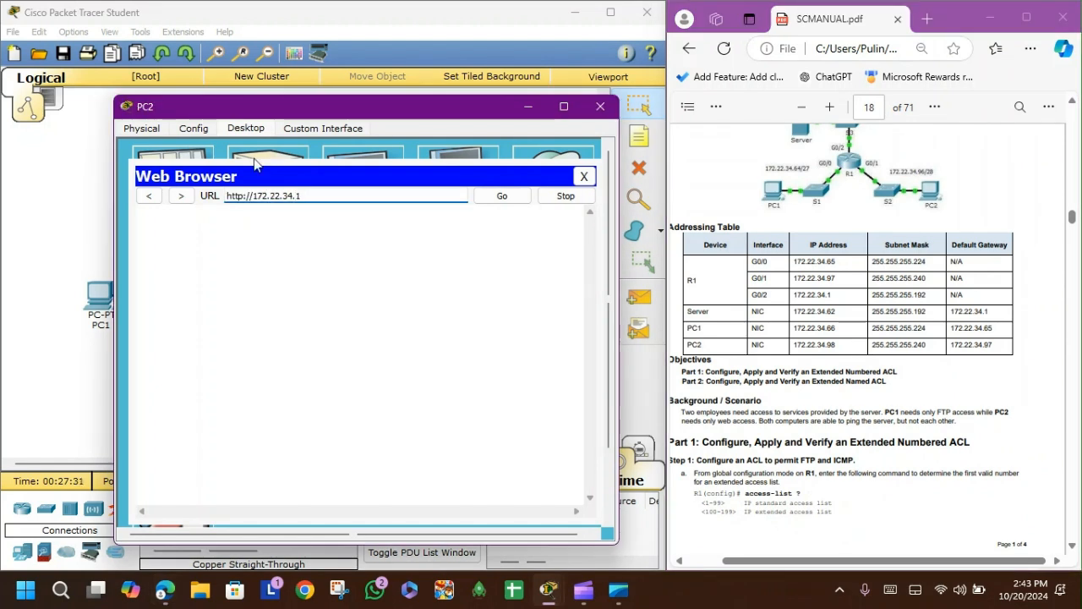
{"action": "left_click", "coordinate": [511, 195]}
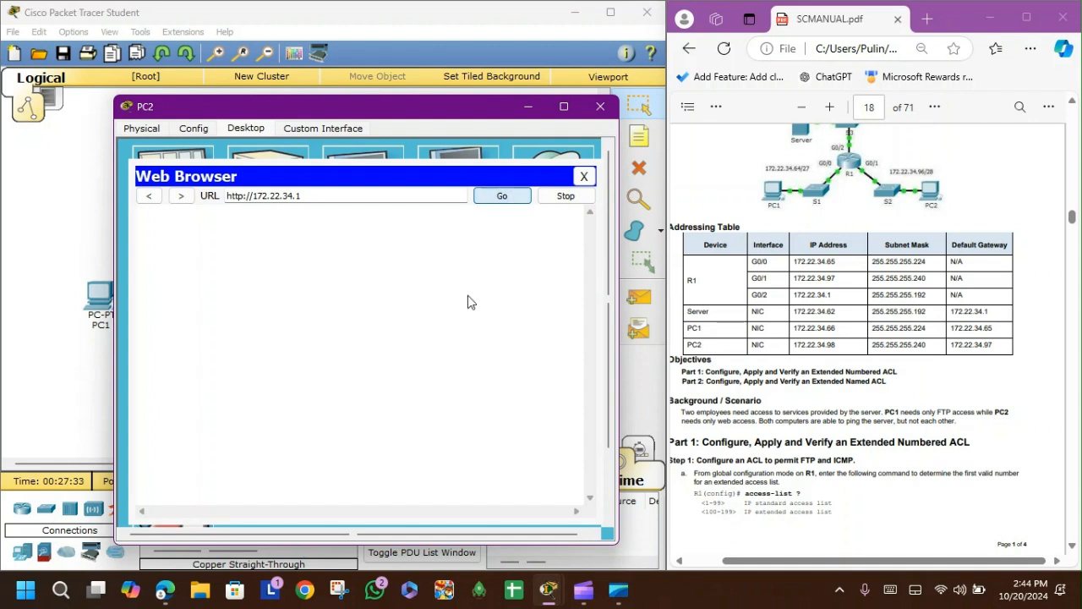
{"action": "left_click", "coordinate": [356, 197]}
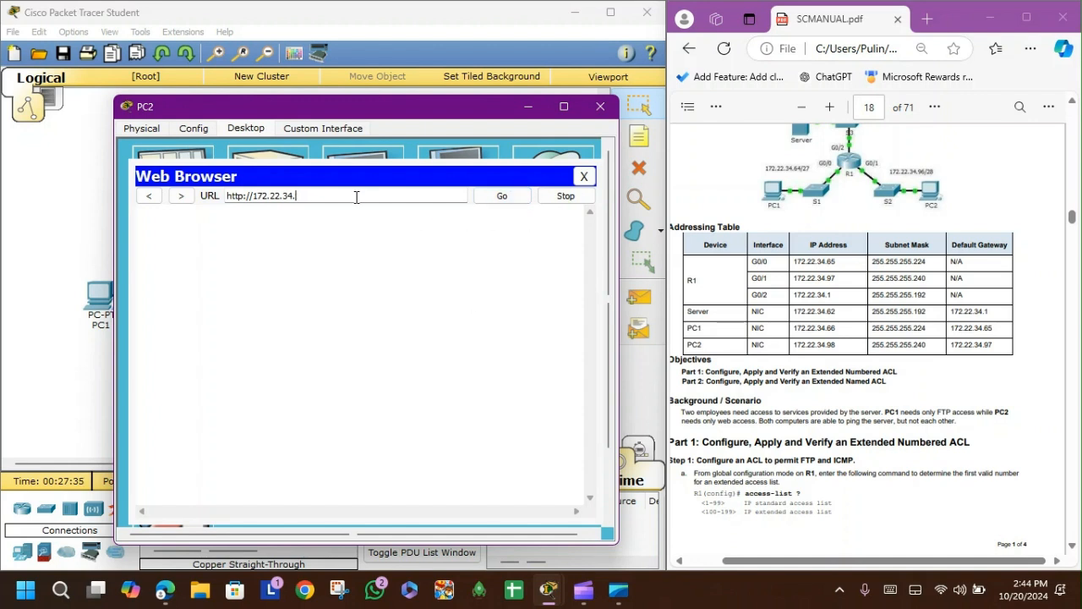
{"action": "left_click", "coordinate": [507, 195]}
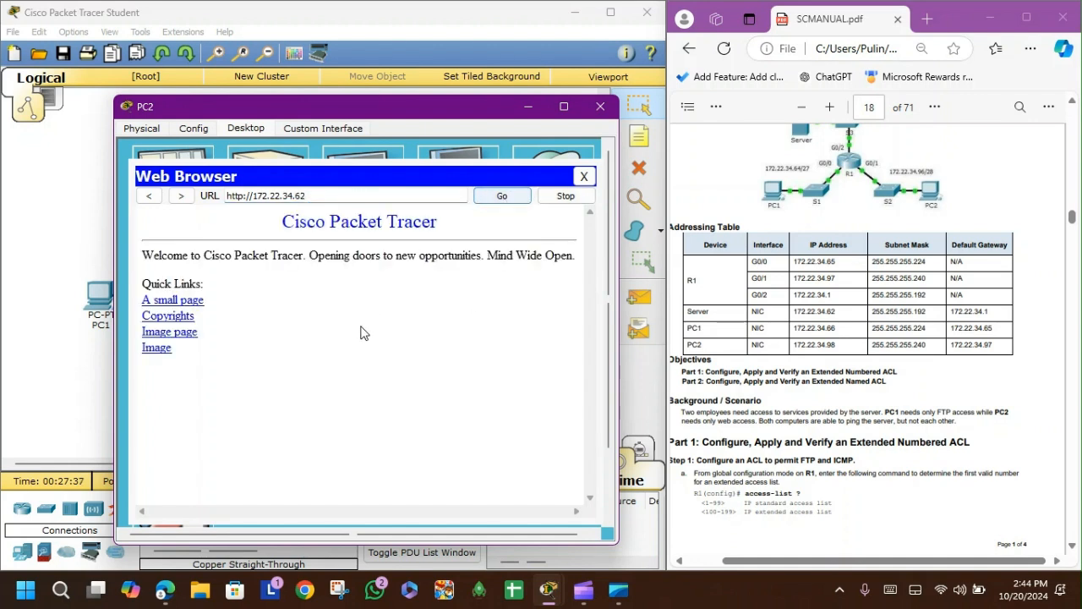
Step: Close the web browser and PC2's window
{"action": "left_click_drag", "start_coordinate": [230, 343], "coordinate": [125, 241]}
{"action": "left_click", "coordinate": [345, 445]}
{"action": "left_click", "coordinate": [584, 176]}
{"action": "left_click", "coordinate": [601, 106]}
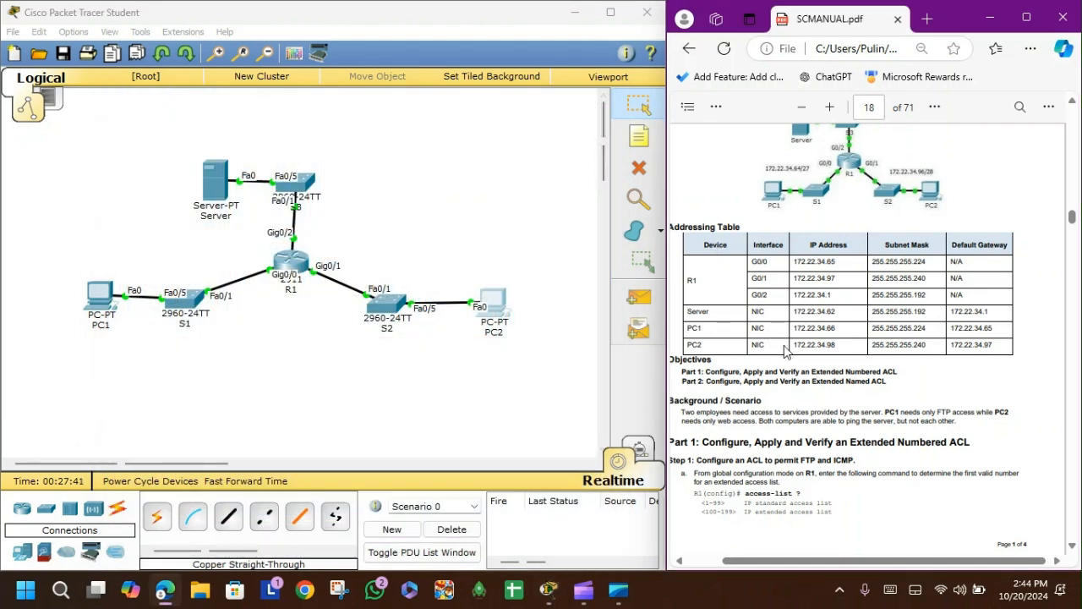
Step: Scroll through the lab manual to review the HTTP_ONLY verification steps
{"action": "scroll", "coordinate": [824, 349], "scroll_direction": "down", "scroll_amount": 10}
{"action": "scroll", "coordinate": [824, 350], "scroll_direction": "down", "scroll_amount": 15}
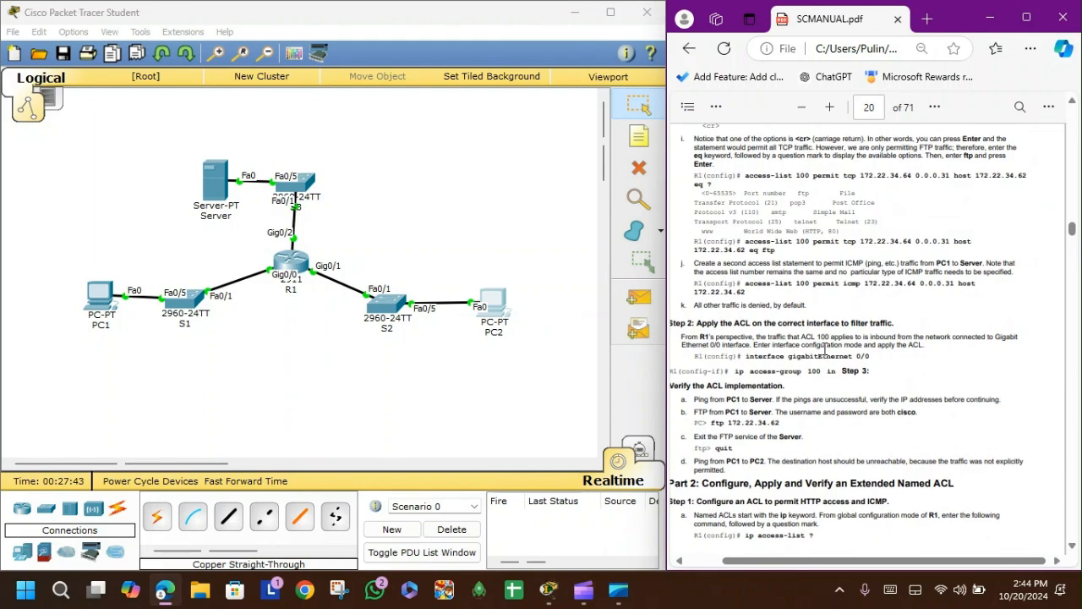
{"action": "scroll", "coordinate": [824, 349], "scroll_direction": "down", "scroll_amount": 5}
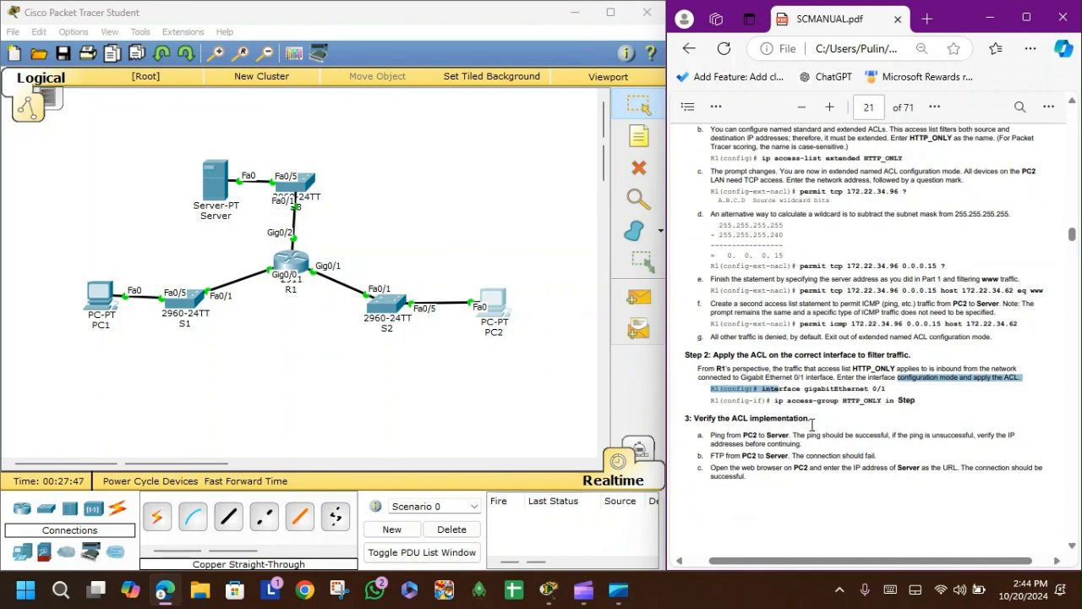
{"action": "scroll", "coordinate": [813, 429], "scroll_direction": "down", "scroll_amount": 3}
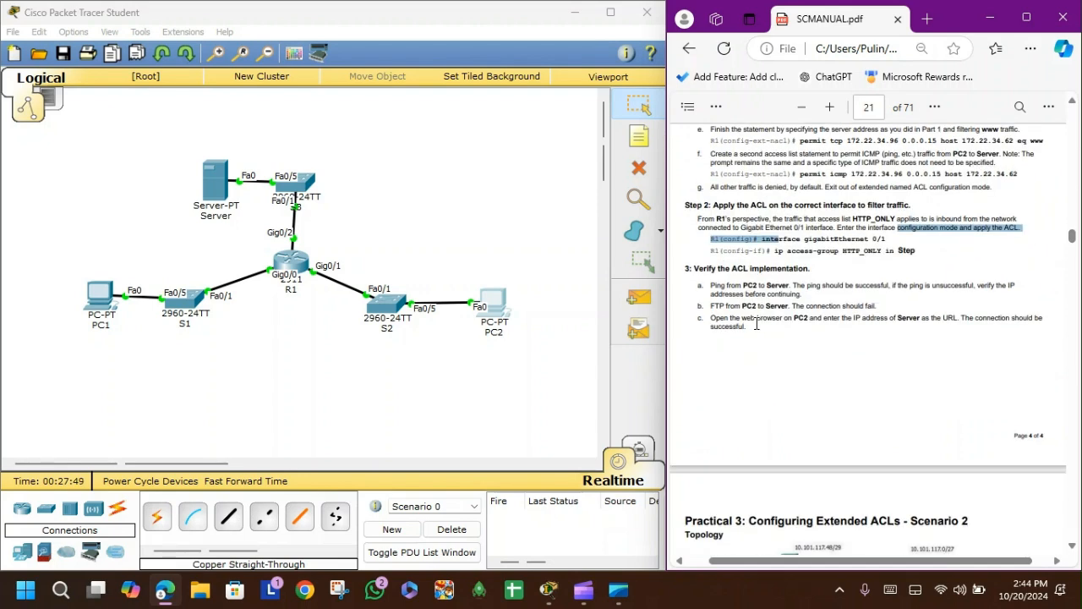
{"action": "left_click", "coordinate": [758, 325]}
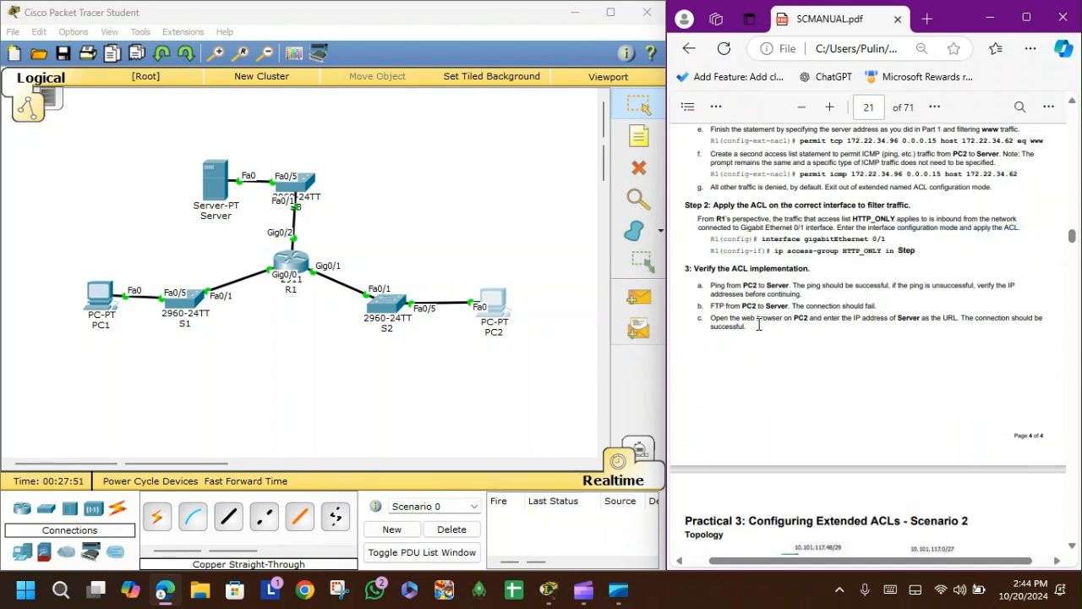
{"action": "scroll", "coordinate": [759, 326], "scroll_direction": "down", "scroll_amount": 2}
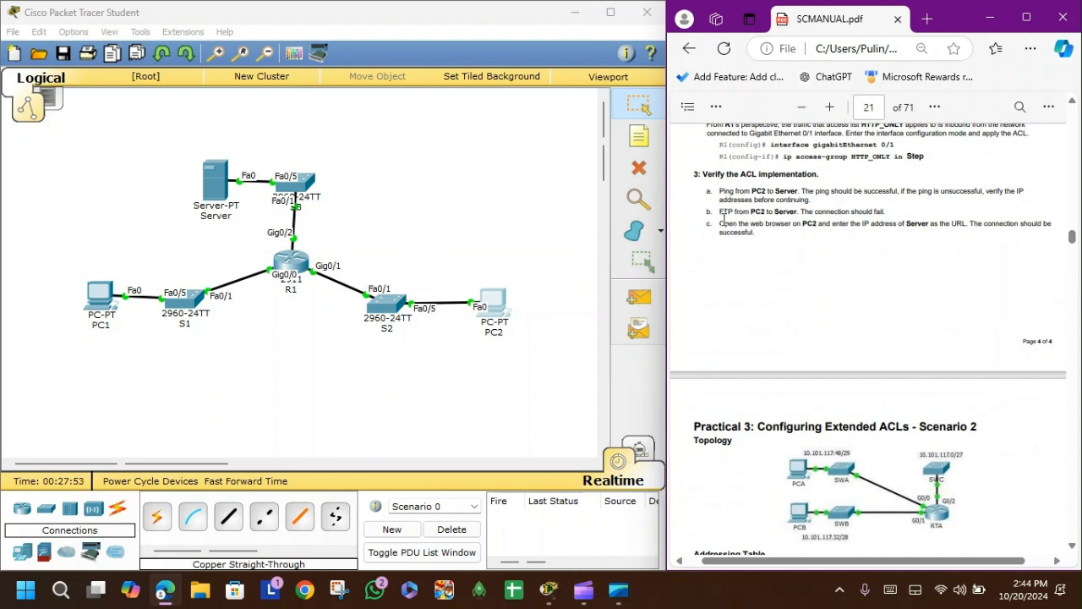
{"action": "left_click_drag", "start_coordinate": [719, 188], "coordinate": [790, 237]}
{"action": "left_click", "coordinate": [781, 279]}
{"action": "left_click", "coordinate": [558, 362]}
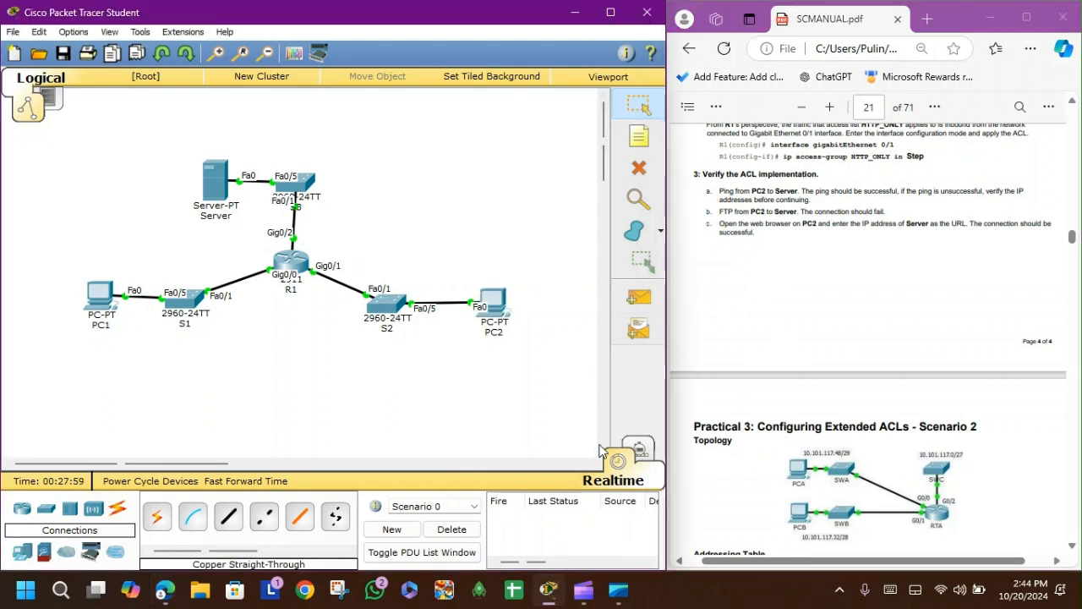
{"action": "left_click", "coordinate": [587, 581]}
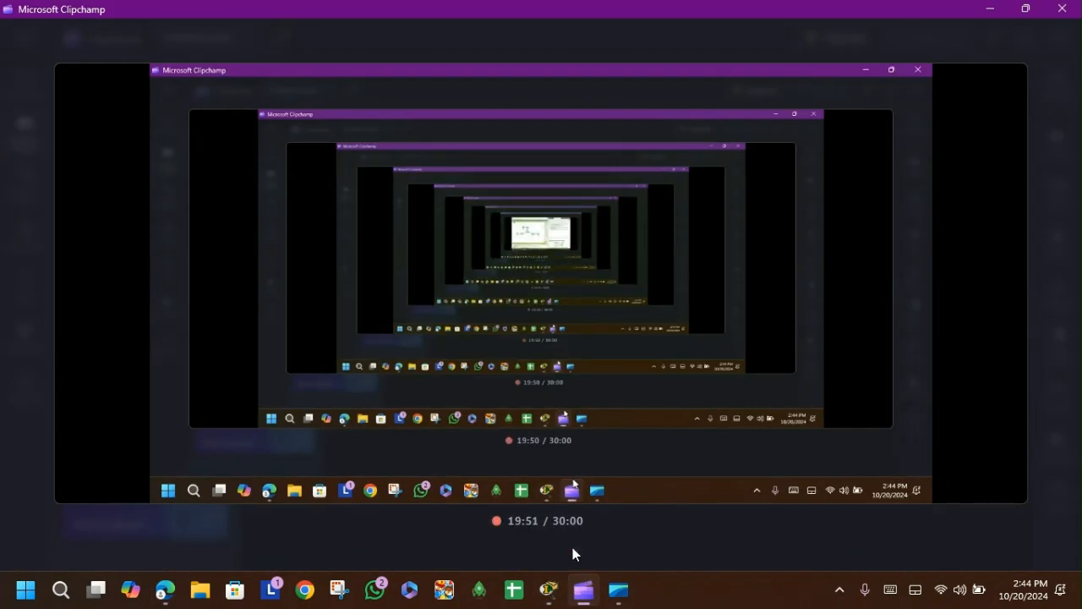